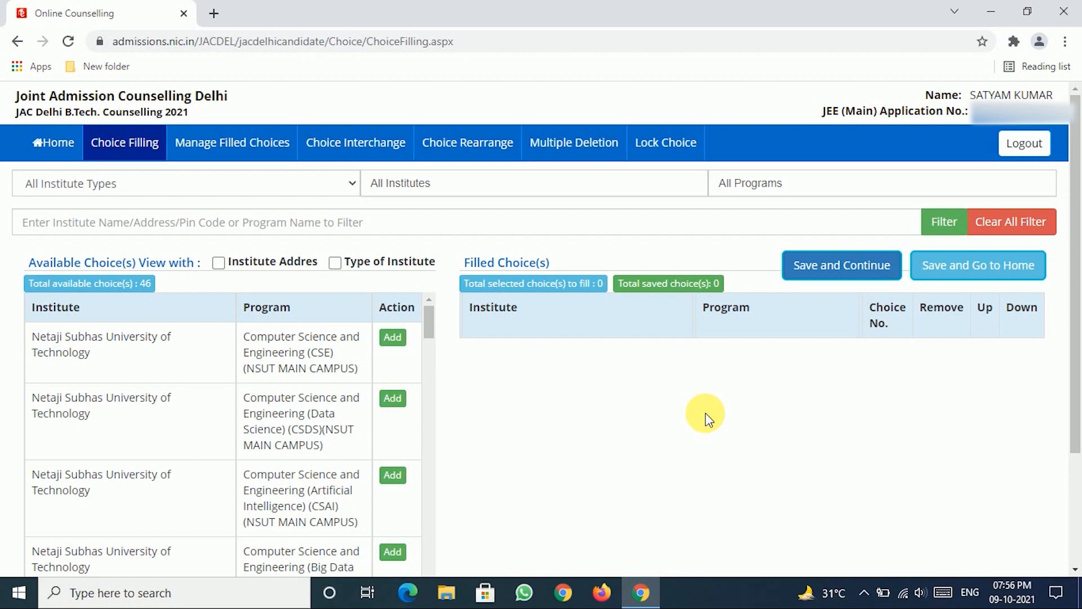
Step: Filter the available choices by the keyword "dtu"
{"action": "scroll", "coordinate": [705, 418], "scroll_direction": "down", "scroll_amount": 1}
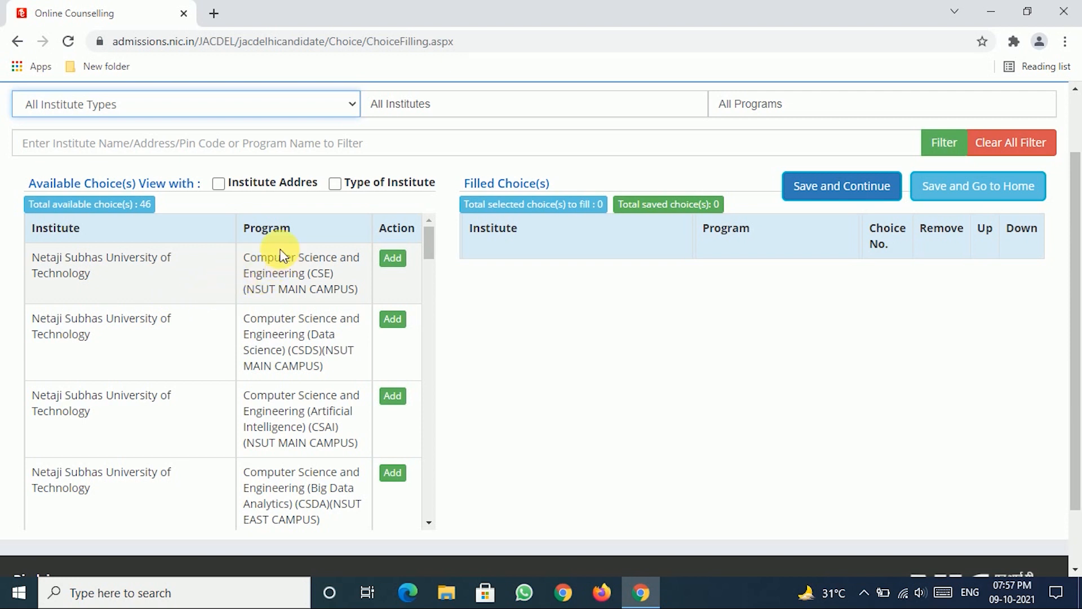
{"action": "left_click", "coordinate": [217, 145]}
{"action": "type", "text": "dtu"}
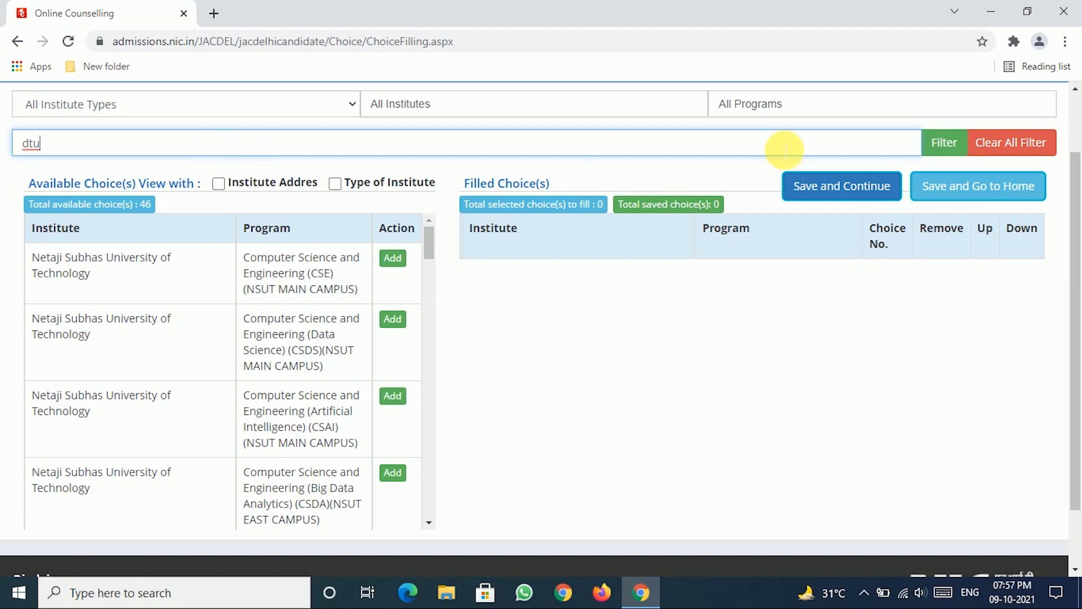
{"action": "left_click", "coordinate": [943, 143]}
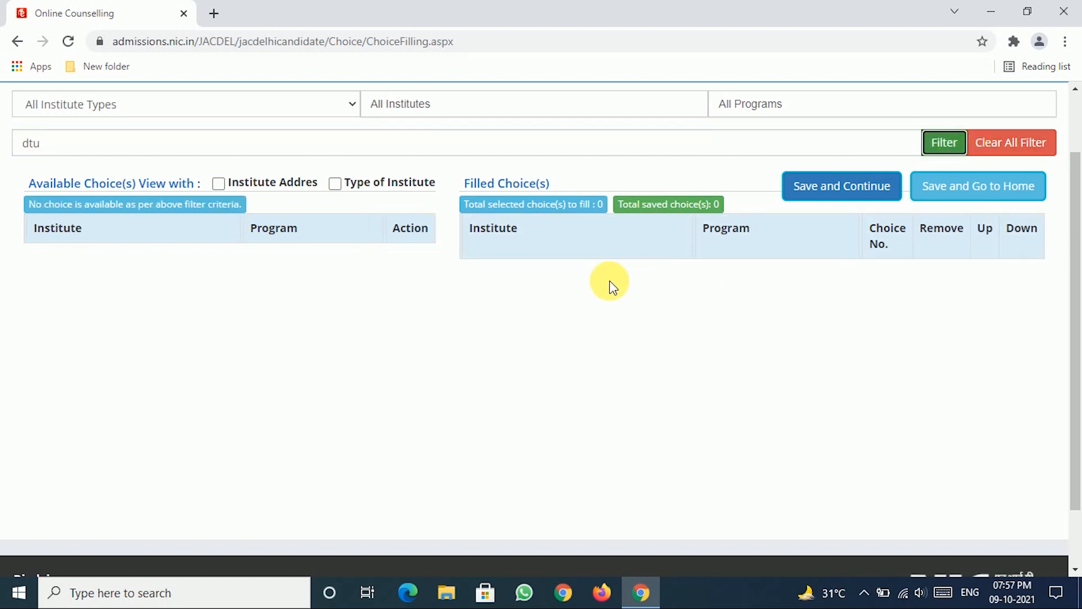
Step: Filter the available choices by the keyword "delhi" and refine it to "delhi technological"
{"action": "left_click_drag", "start_coordinate": [76, 144], "coordinate": [4, 147]}
{"action": "type", "text": "delhi"}
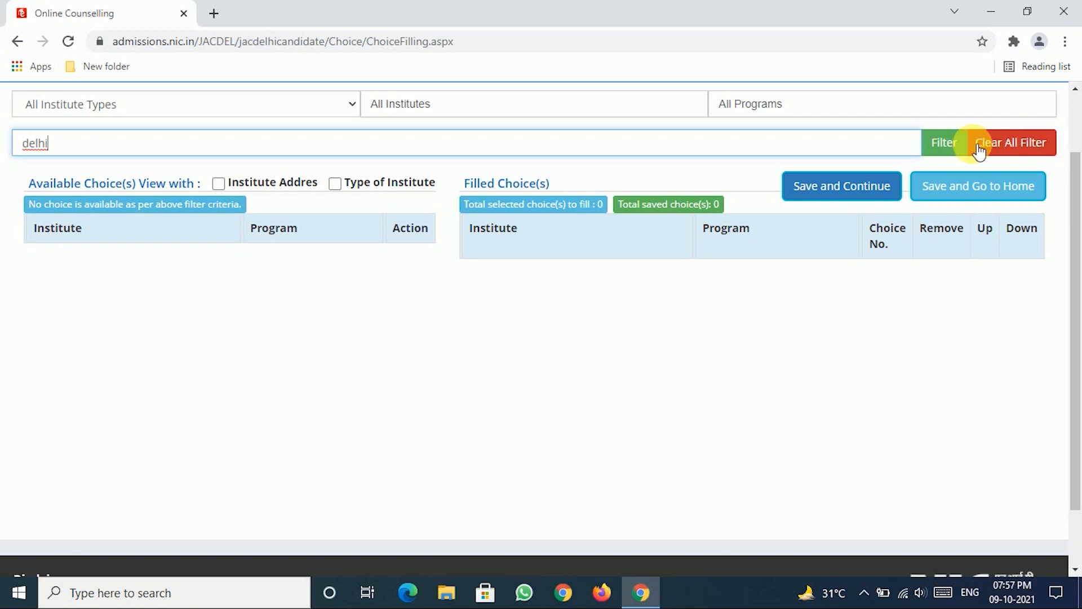
{"action": "left_click", "coordinate": [944, 142]}
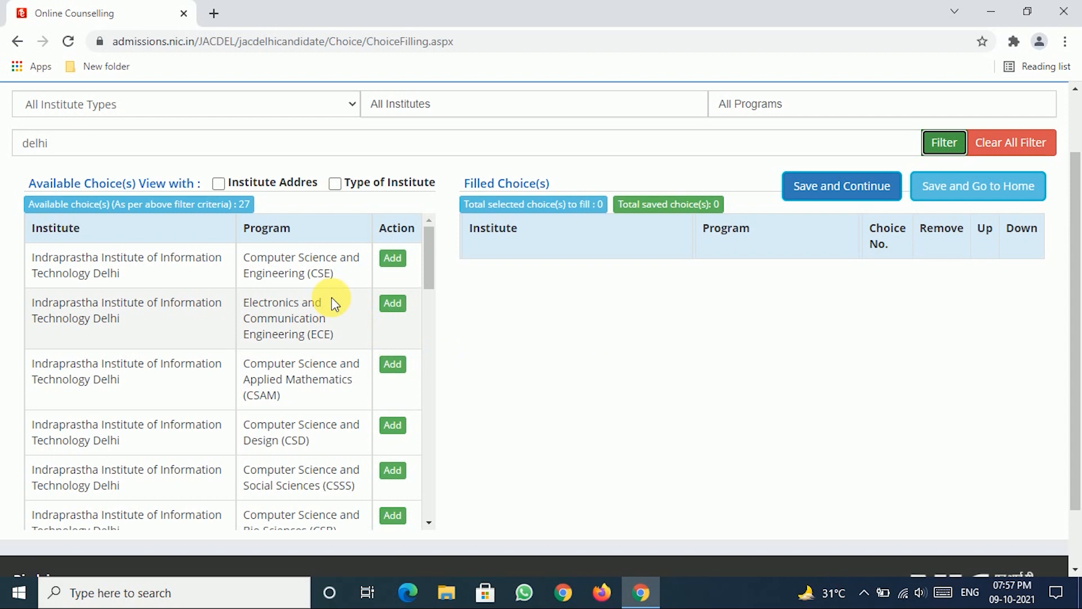
{"action": "left_click", "coordinate": [144, 148]}
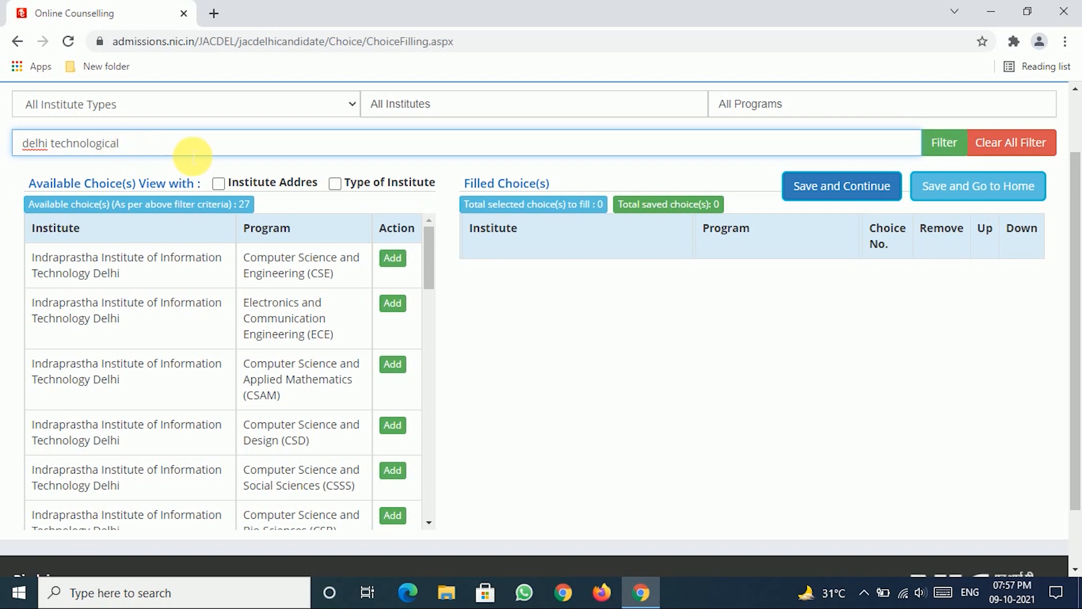
{"action": "left_click", "coordinate": [945, 144]}
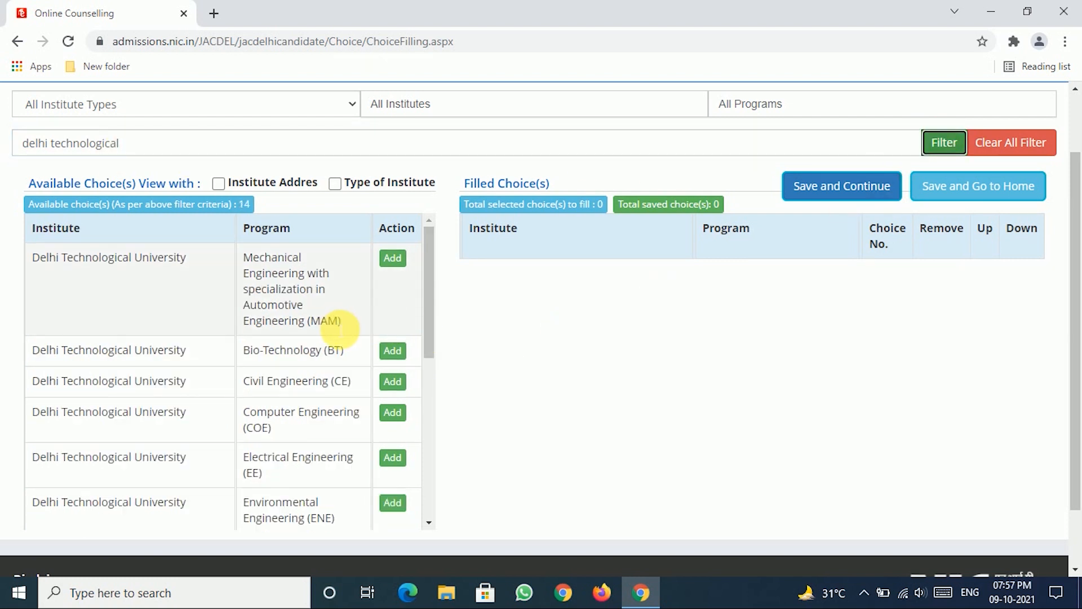
Step: Set the institute type filter to State Government and the institute filter to Delhi Technological University
{"action": "left_click", "coordinate": [208, 109]}
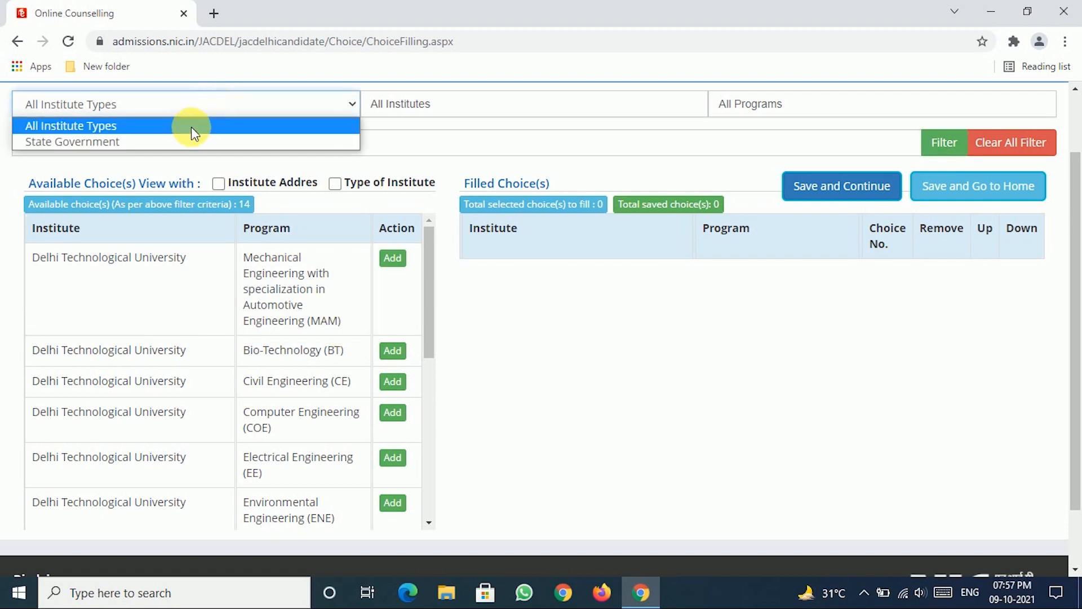
{"action": "left_click", "coordinate": [161, 144]}
{"action": "left_click", "coordinate": [505, 108]}
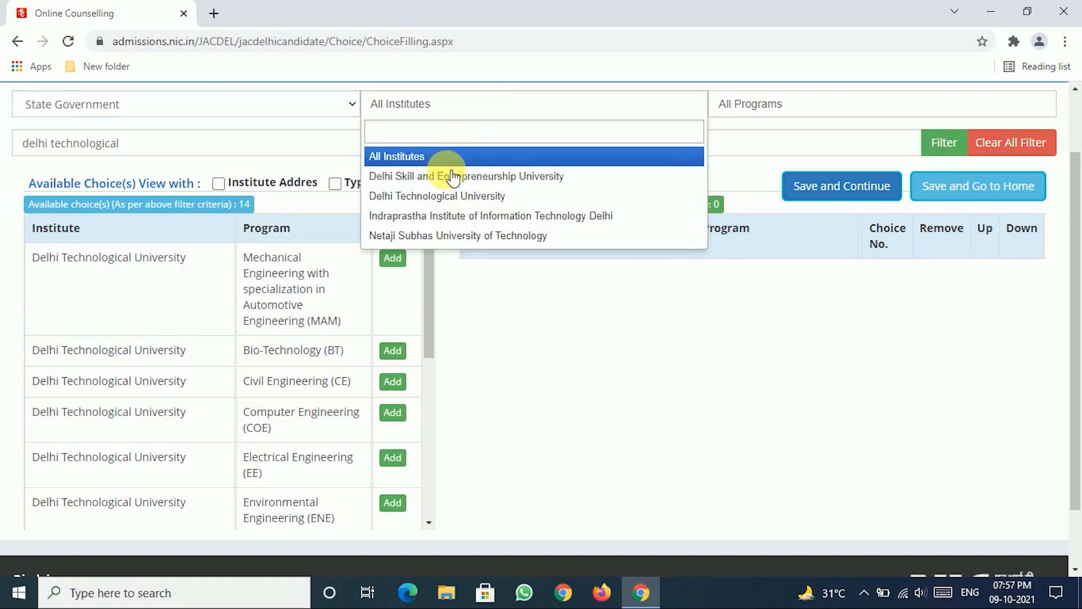
{"action": "left_click", "coordinate": [442, 197]}
Step: Look up "computer" in the program filter and choose Computer Science and Artifical Intelligence (CSAI)
{"action": "left_click", "coordinate": [882, 108]}
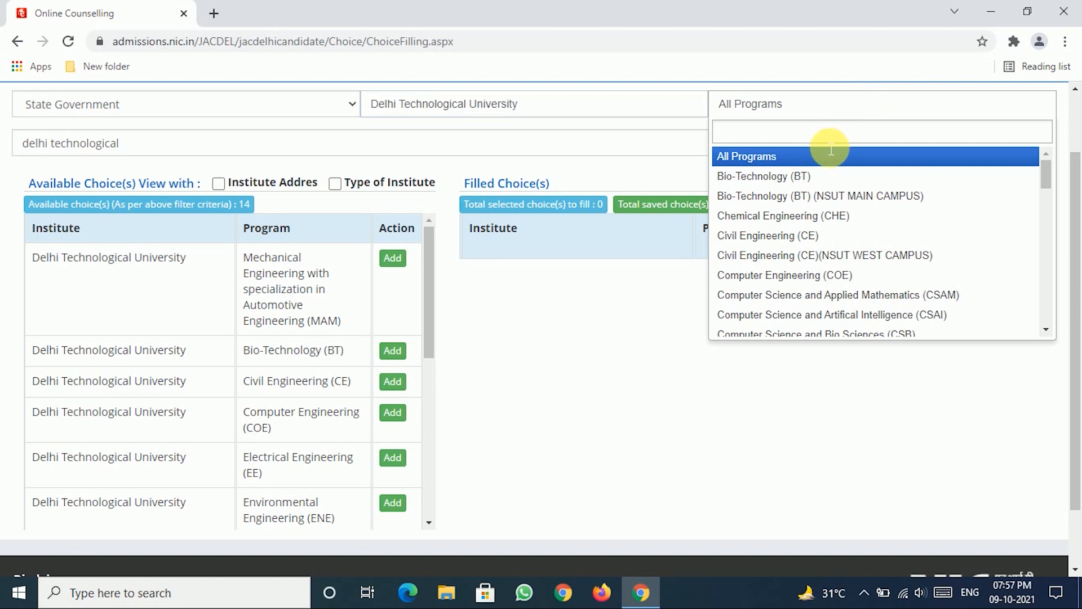
{"action": "type", "text": "com"}
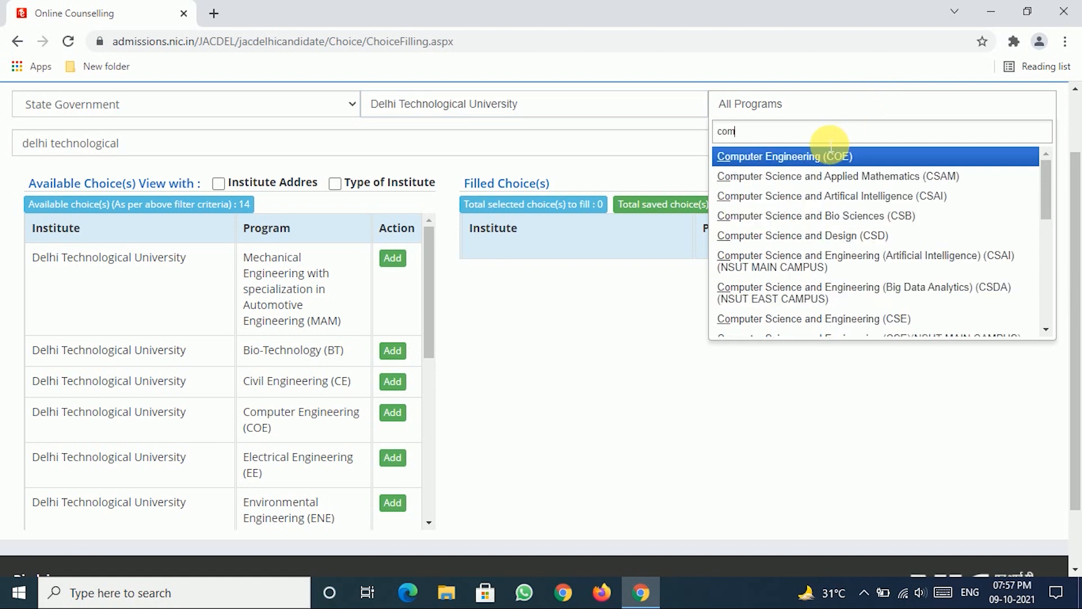
{"action": "type", "text": "puter"}
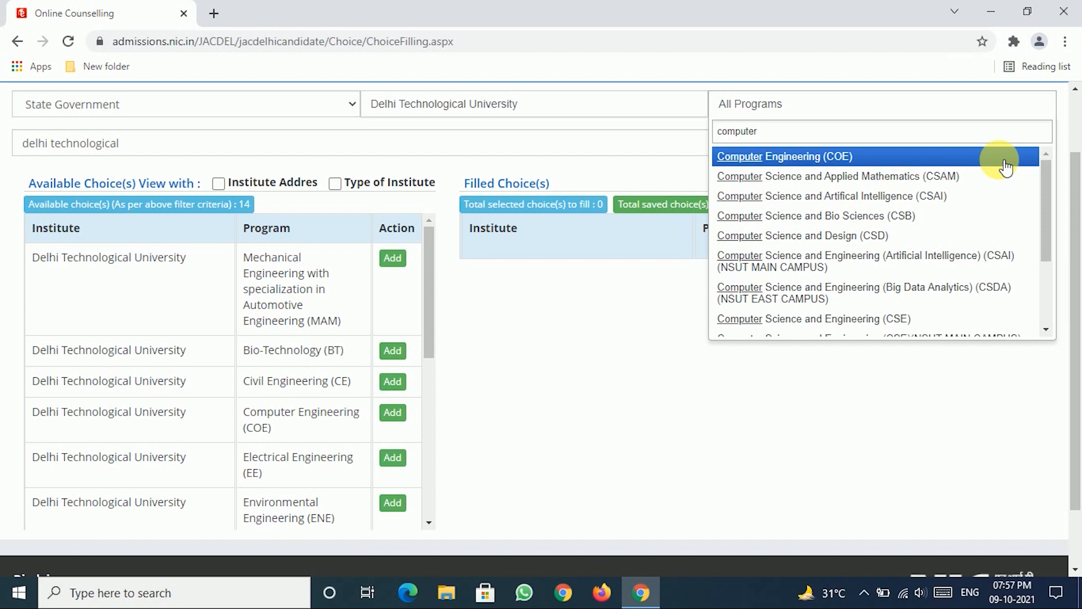
{"action": "left_click", "coordinate": [930, 198]}
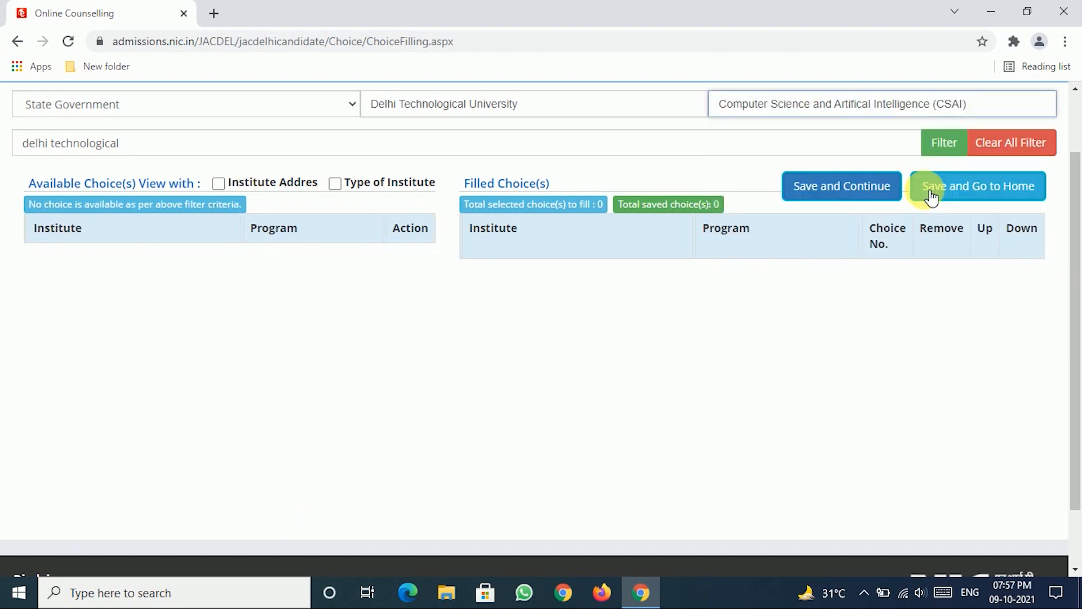
{"action": "left_click", "coordinate": [901, 104]}
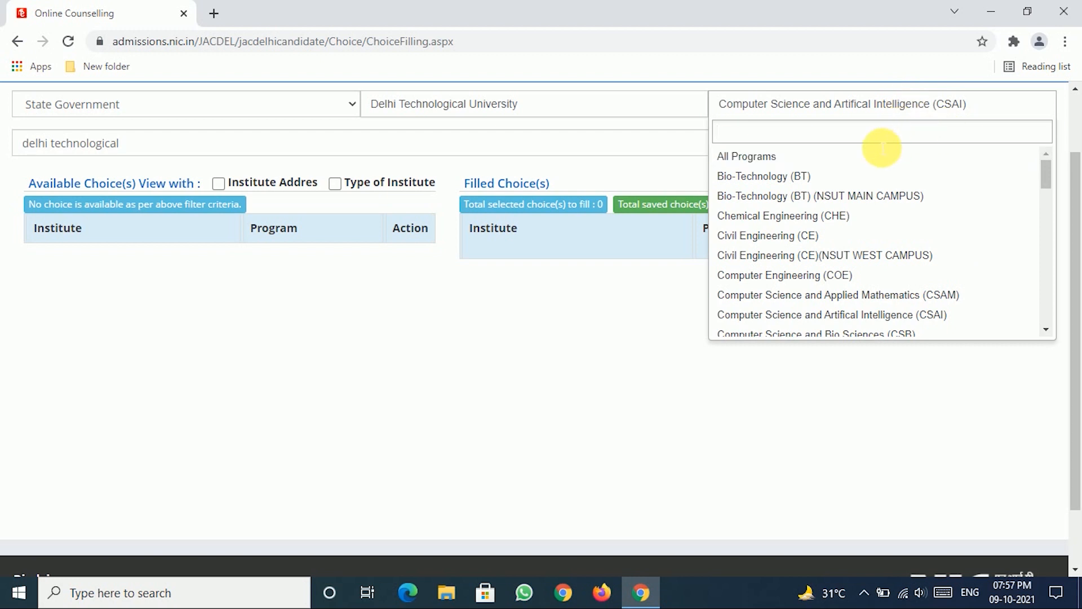
{"action": "type", "text": "cs"}
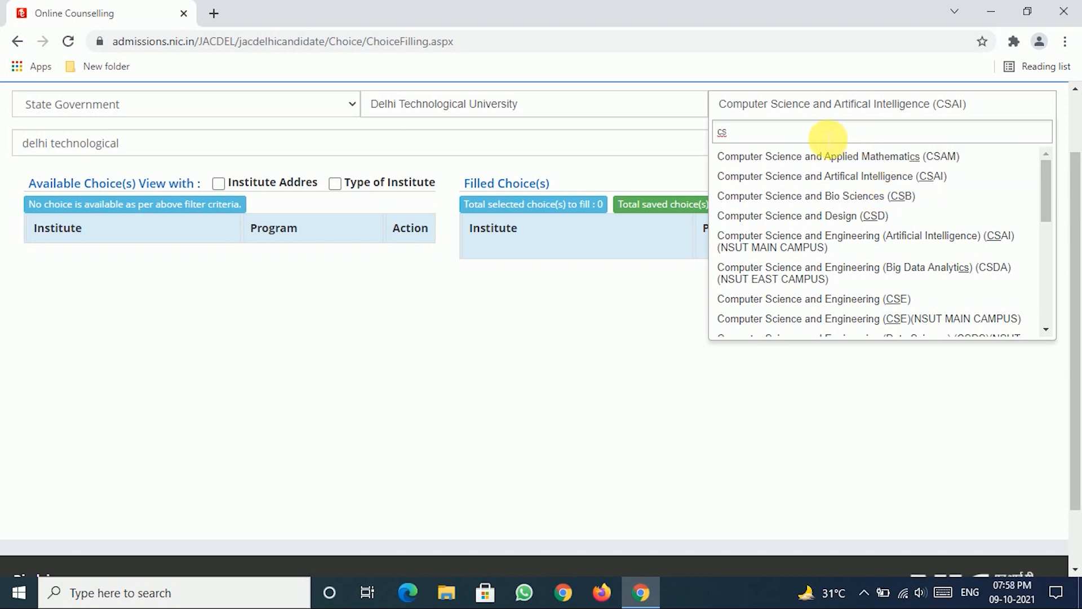
{"action": "left_click", "coordinate": [983, 109]}
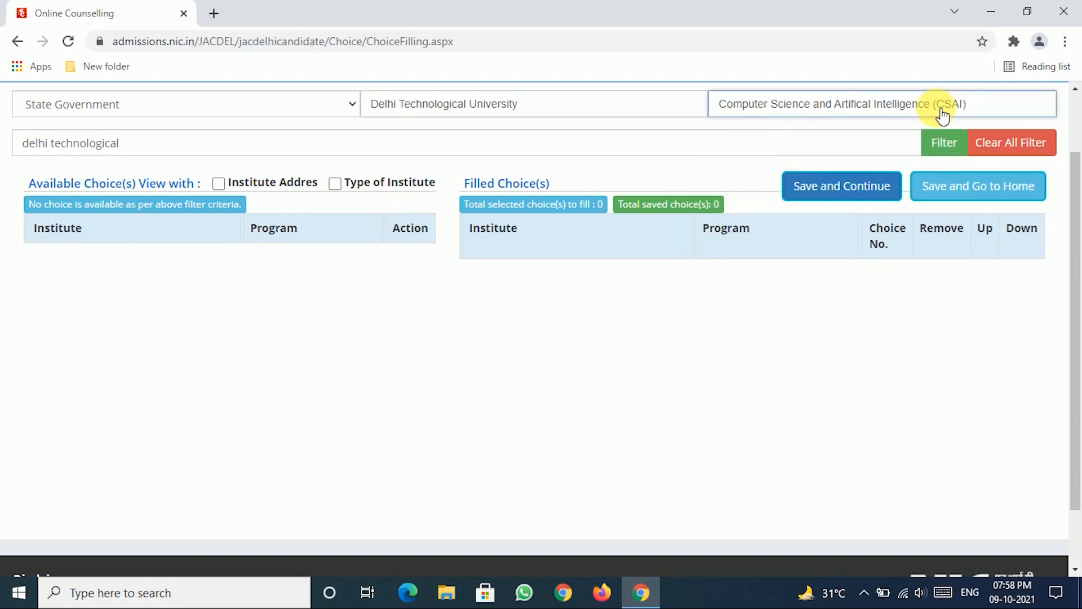
{"action": "left_click", "coordinate": [972, 113]}
{"action": "scroll", "coordinate": [781, 169], "scroll_direction": "up", "scroll_amount": 2}
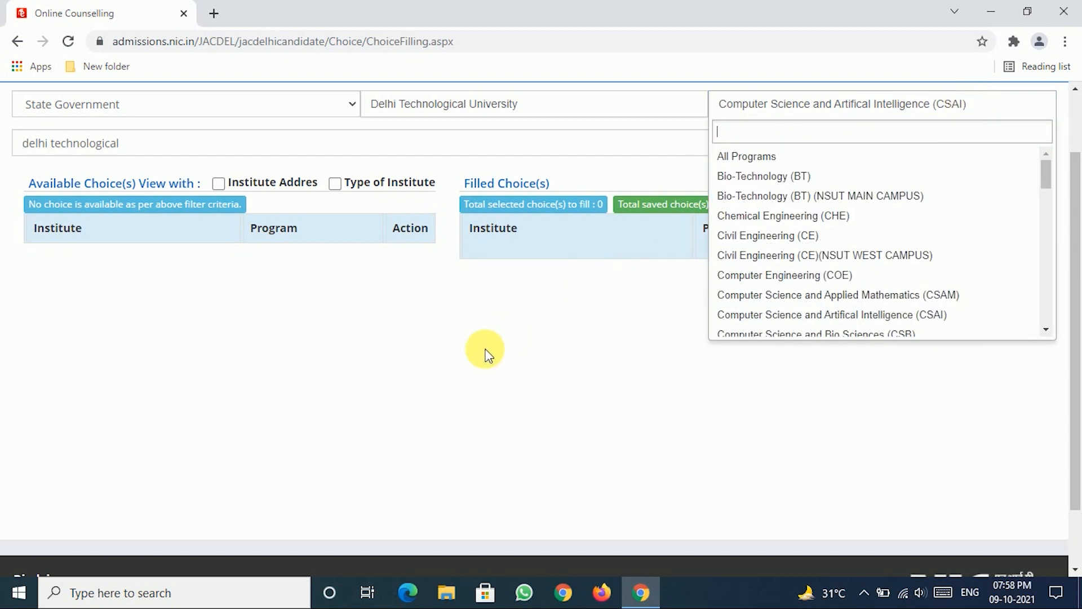
{"action": "left_click", "coordinate": [489, 355]}
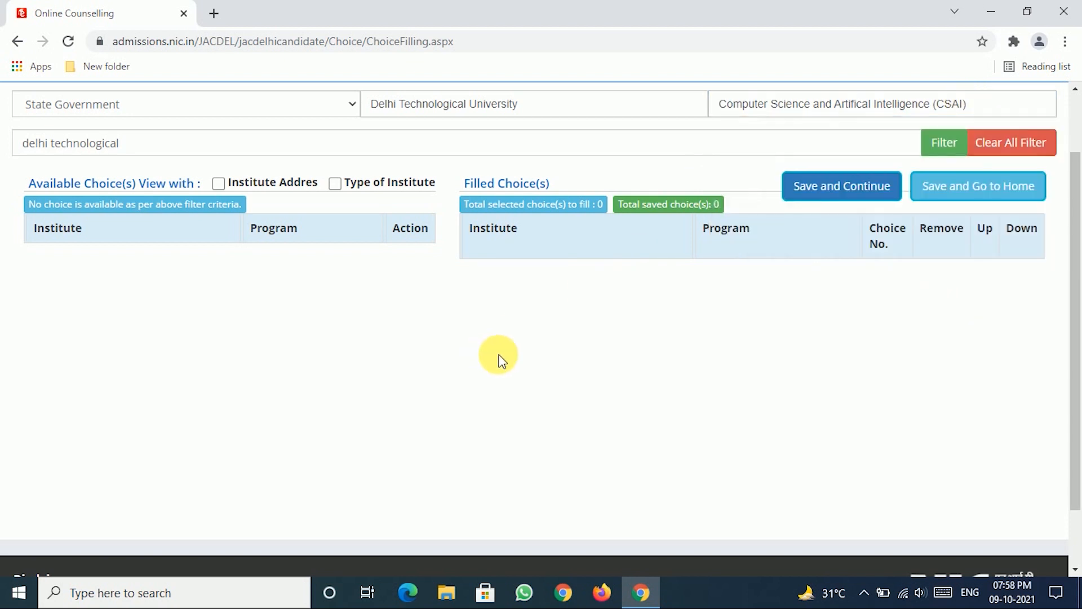
Step: Clear all filters and reset the program filter to All Programs
{"action": "left_click", "coordinate": [997, 144]}
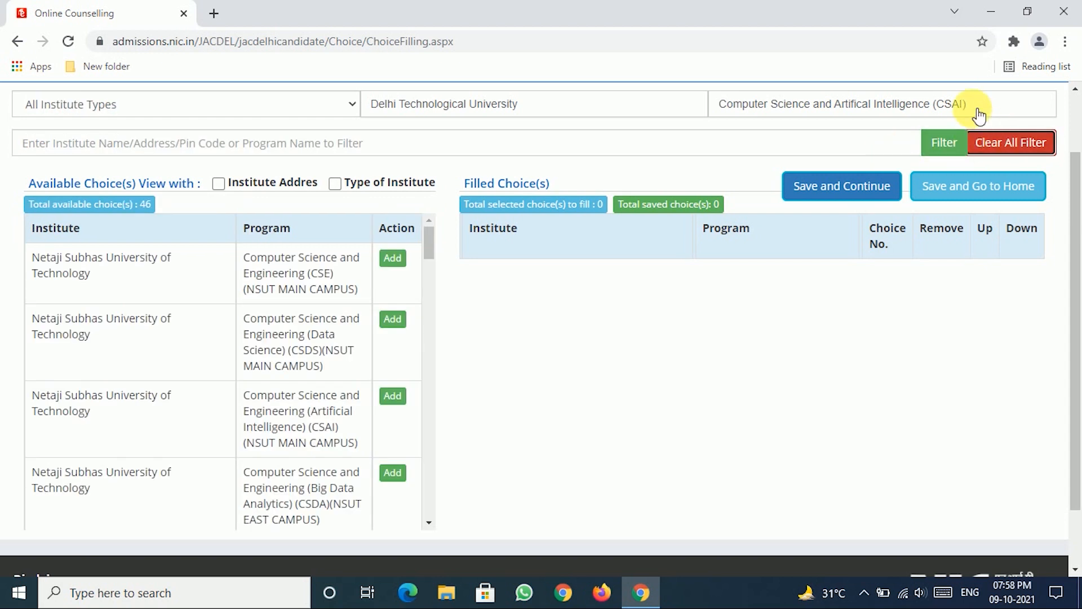
{"action": "left_click", "coordinate": [979, 116]}
{"action": "left_click", "coordinate": [812, 155]}
Step: Filter the available choices by the institute Delhi Technological University
{"action": "left_click", "coordinate": [507, 110]}
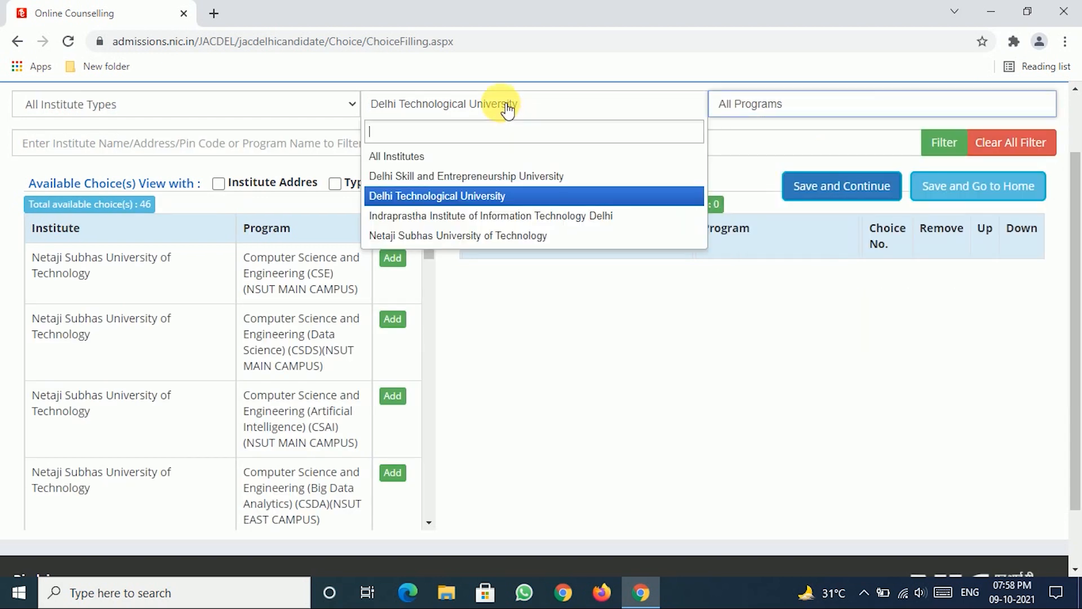
{"action": "left_click", "coordinate": [597, 338]}
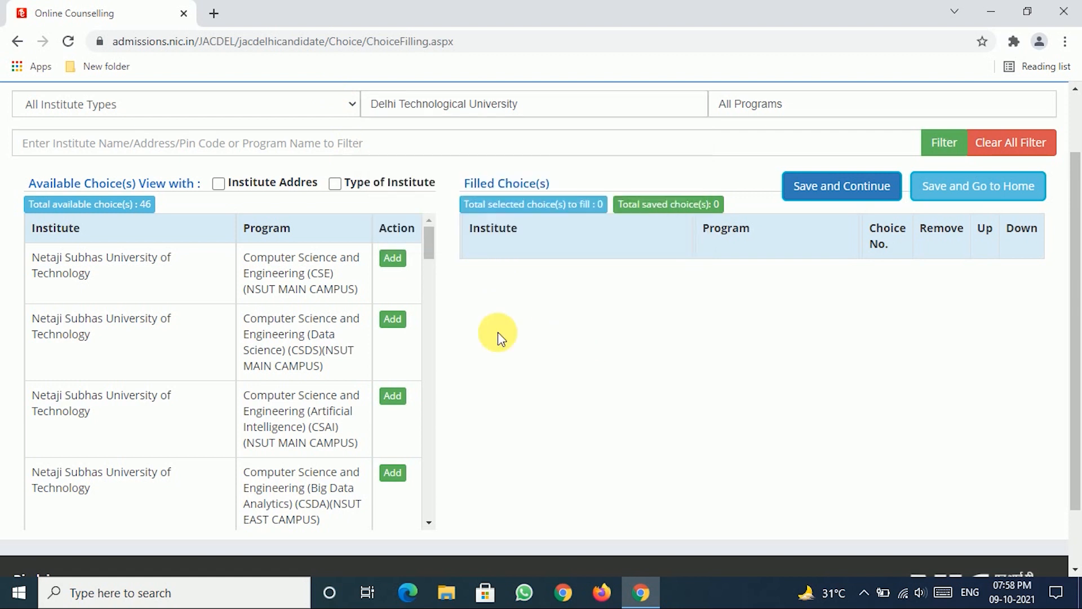
{"action": "left_click", "coordinate": [533, 110]}
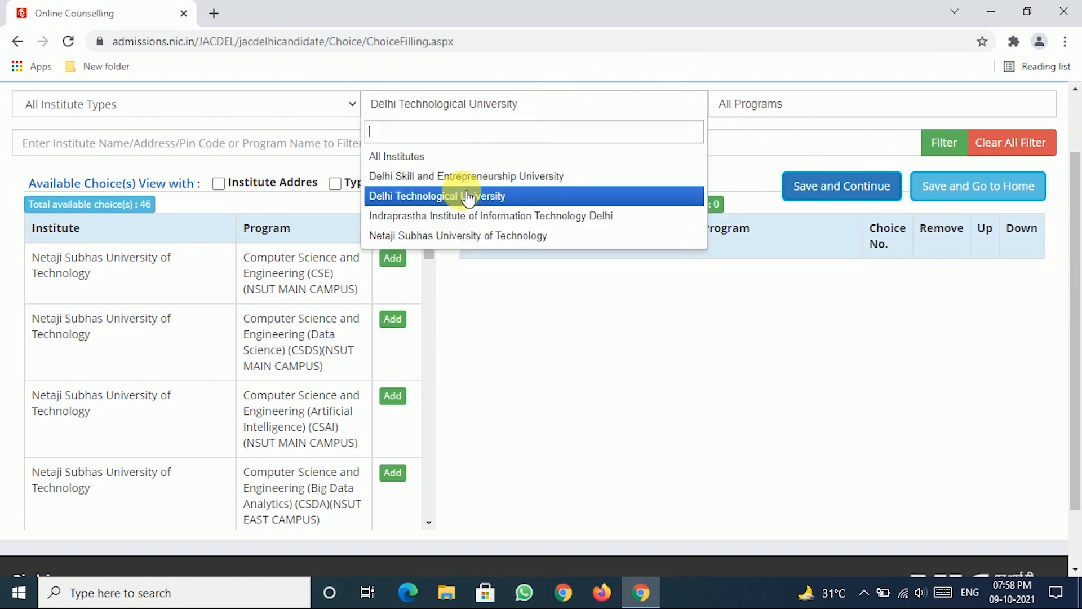
{"action": "left_click", "coordinate": [468, 197]}
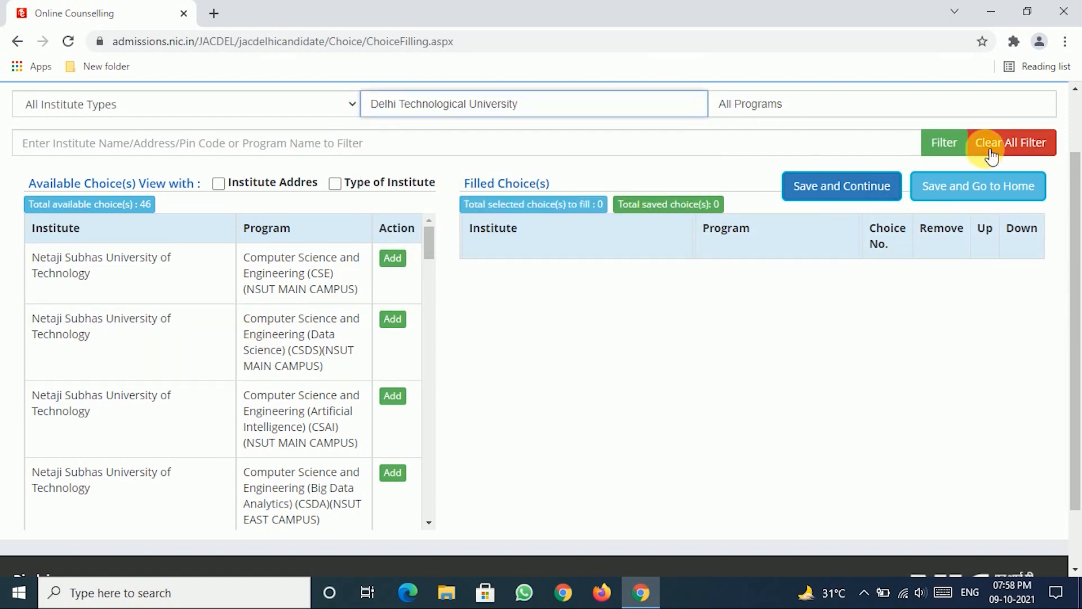
{"action": "left_click", "coordinate": [943, 145]}
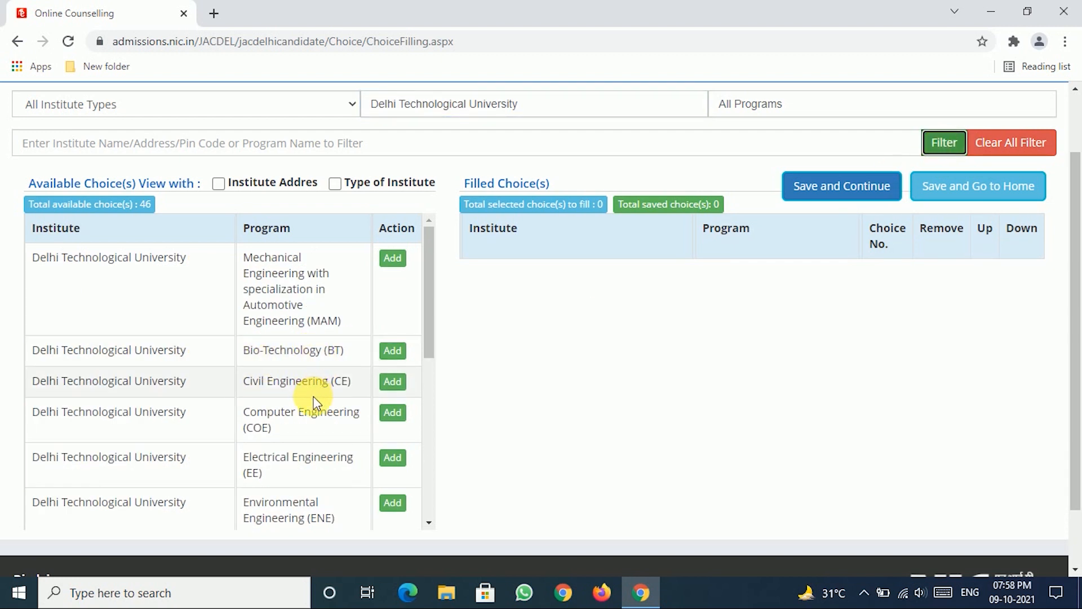
Step: Look through the Delhi Technological University programs and add Computer Engineering (COE) to the filled choices
{"action": "scroll", "coordinate": [315, 401], "scroll_direction": "down", "scroll_amount": 5}
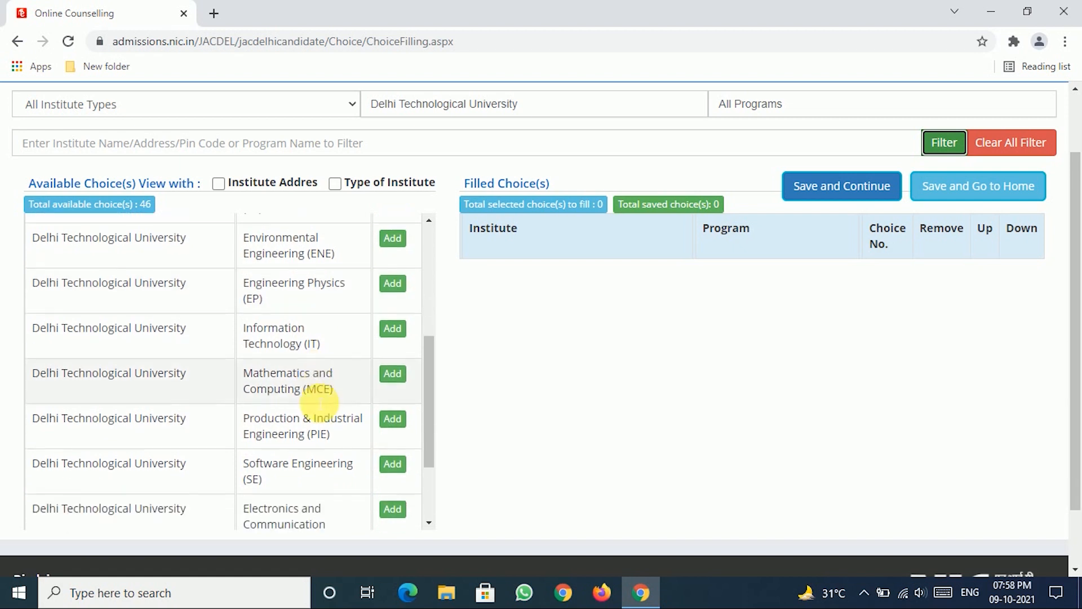
{"action": "scroll", "coordinate": [320, 402], "scroll_direction": "down", "scroll_amount": 1}
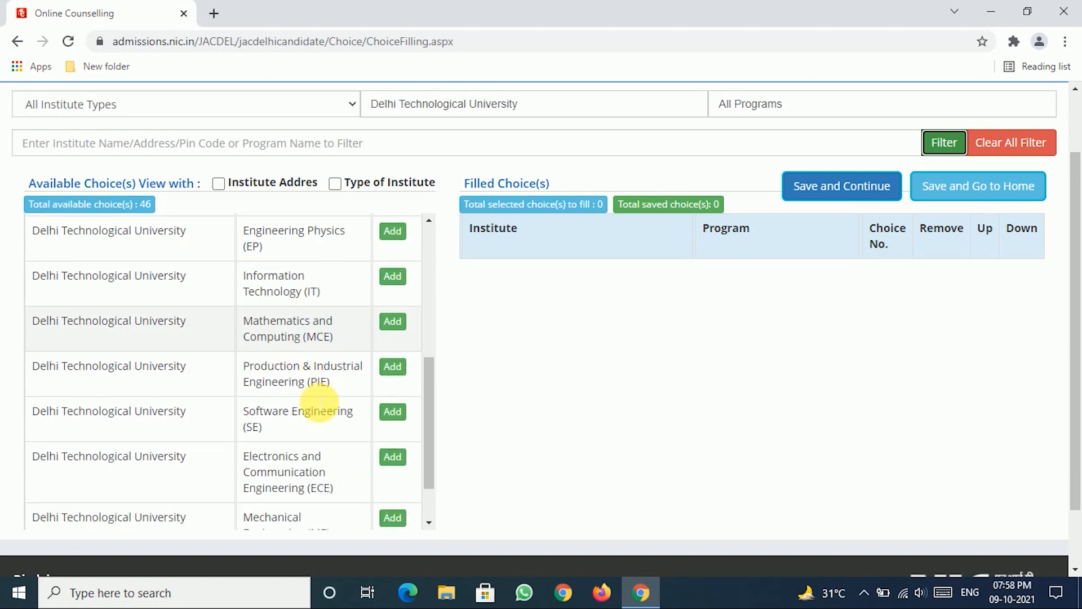
{"action": "scroll", "coordinate": [320, 402], "scroll_direction": "down", "scroll_amount": 1}
{"action": "scroll", "coordinate": [320, 402], "scroll_direction": "down", "scroll_amount": 1}
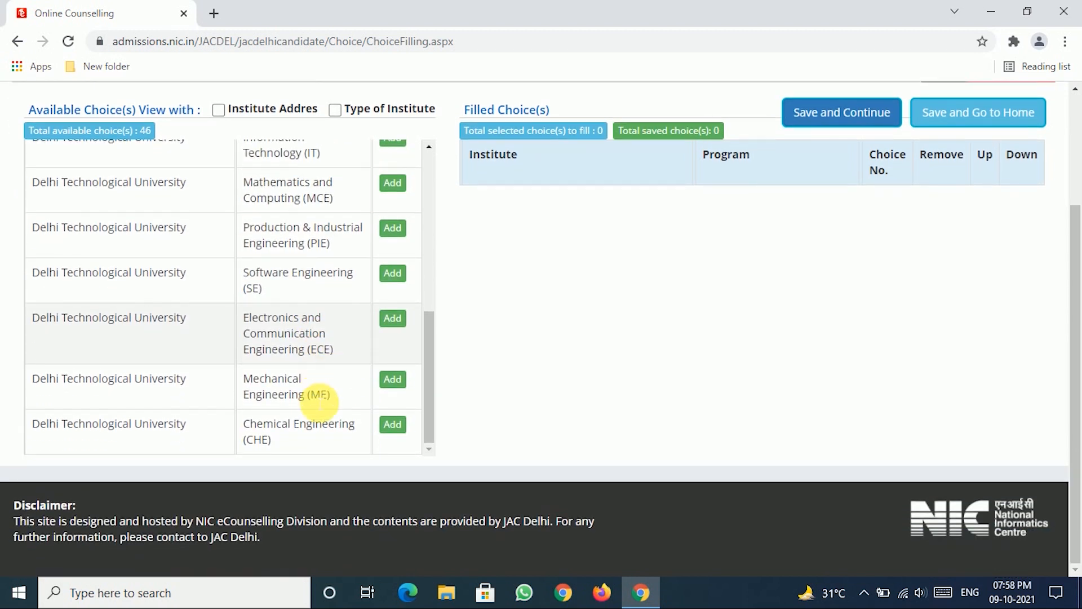
{"action": "scroll", "coordinate": [319, 402], "scroll_direction": "up", "scroll_amount": 3}
{"action": "scroll", "coordinate": [464, 387], "scroll_direction": "up", "scroll_amount": 1}
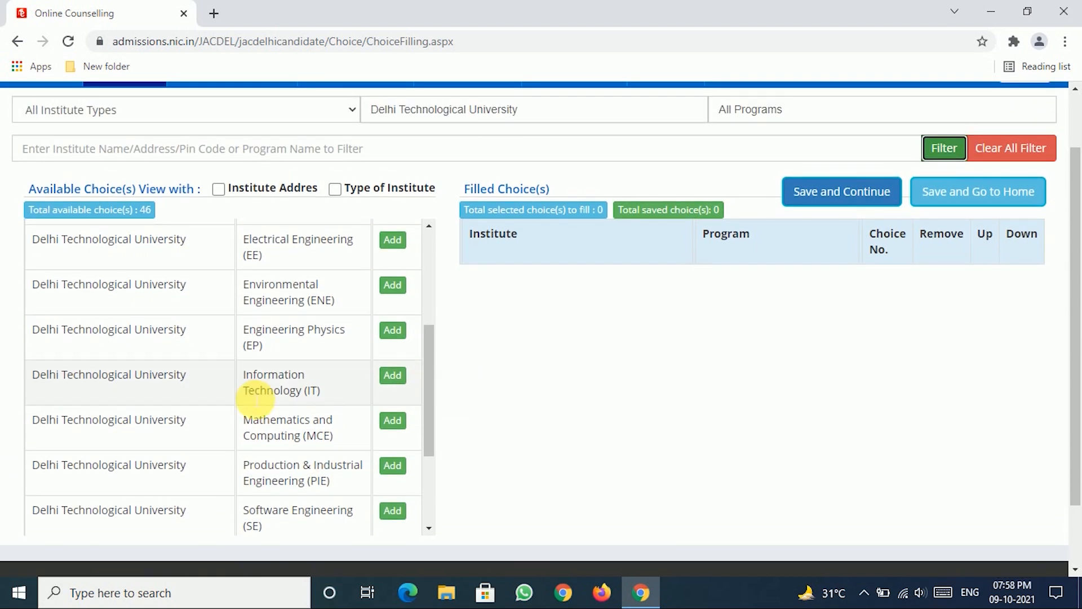
{"action": "scroll", "coordinate": [259, 401], "scroll_direction": "up", "scroll_amount": 3}
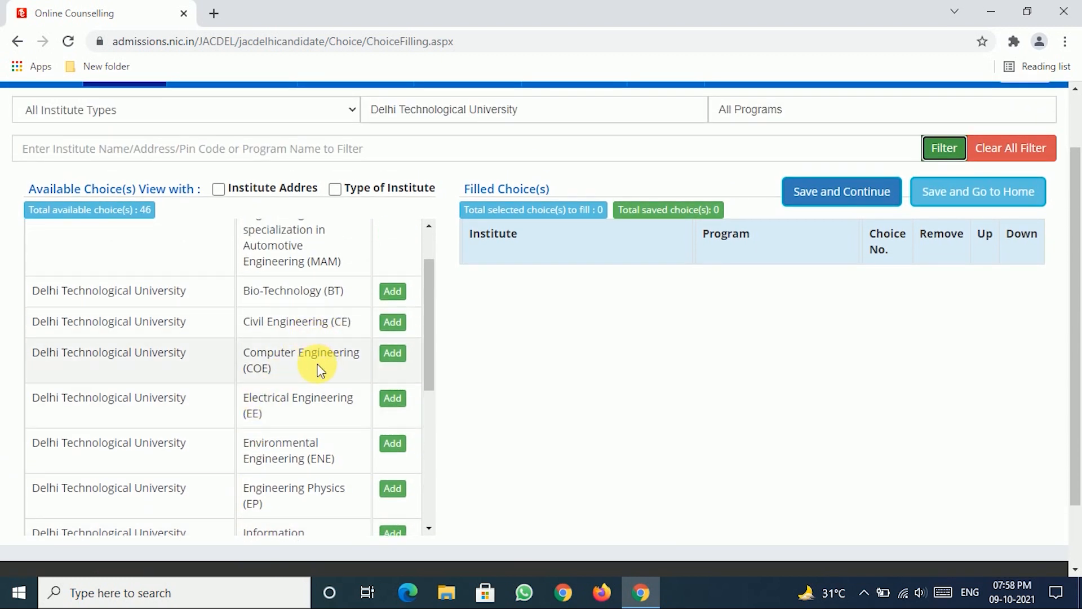
{"action": "left_click", "coordinate": [393, 355]}
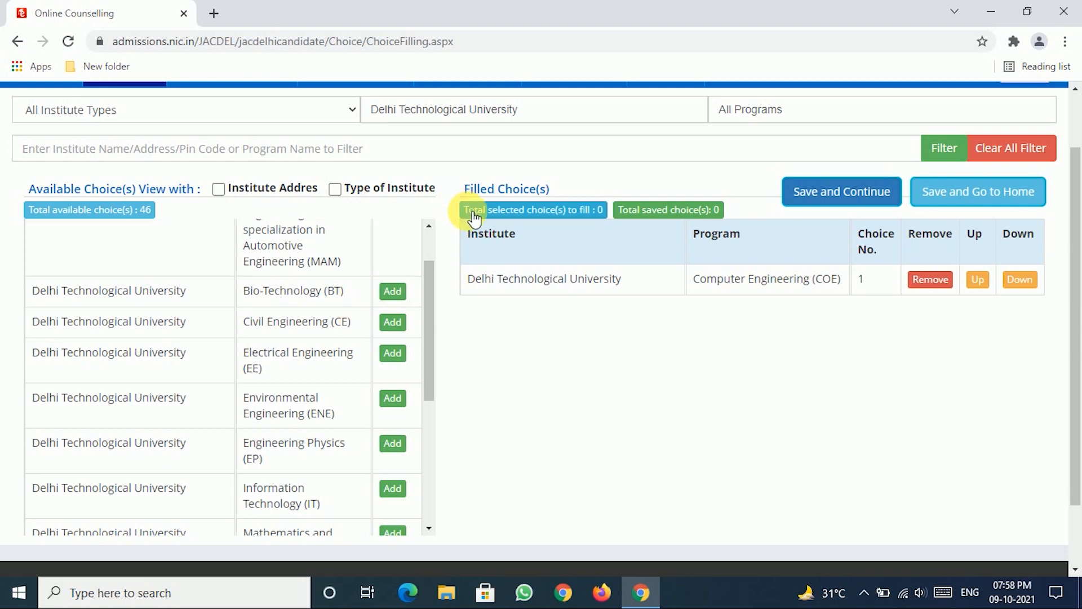
Step: Filter the choices to Netaji Subhas University of Technology and Computer Science and Engineering (Artificial Intelligence) (CSAI)(NSUT MAIN CAMPUS), looking the program up with "csai"
{"action": "left_click", "coordinate": [522, 112]}
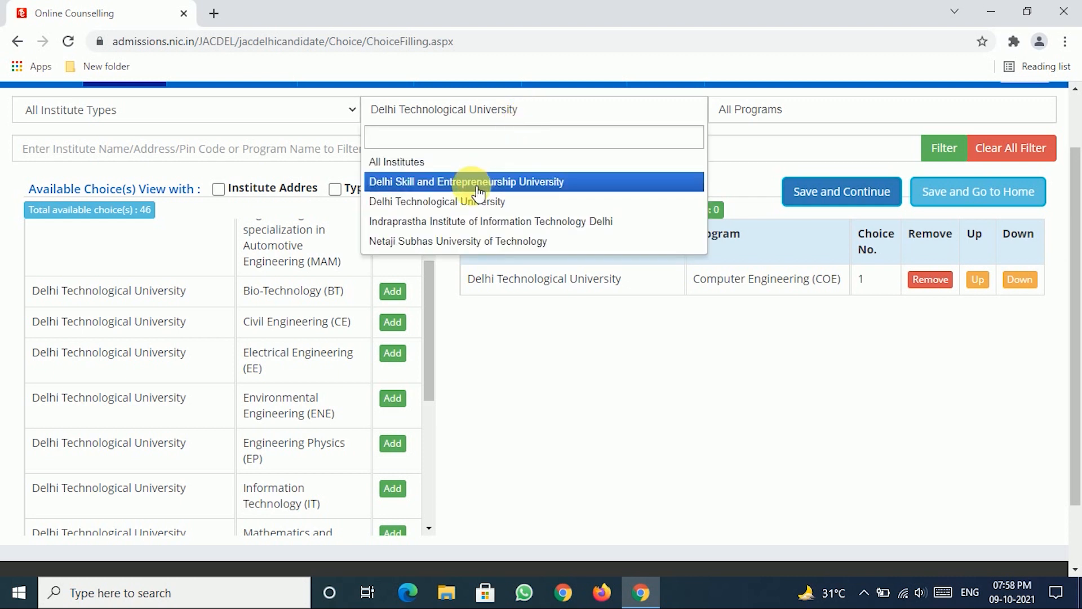
{"action": "left_click", "coordinate": [442, 242]}
{"action": "left_click", "coordinate": [771, 115]}
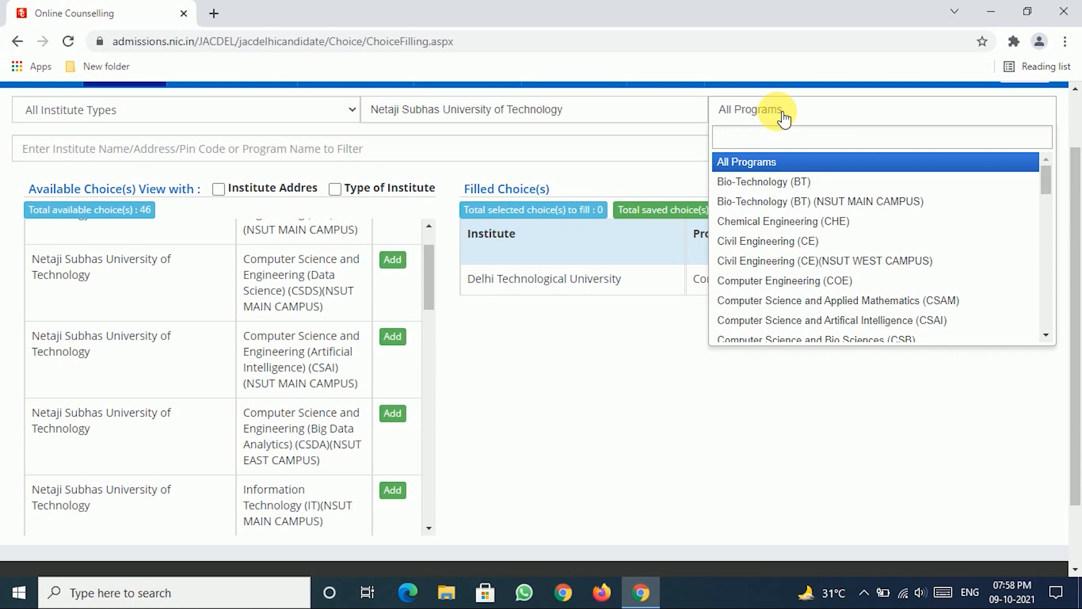
{"action": "type", "text": "csai"}
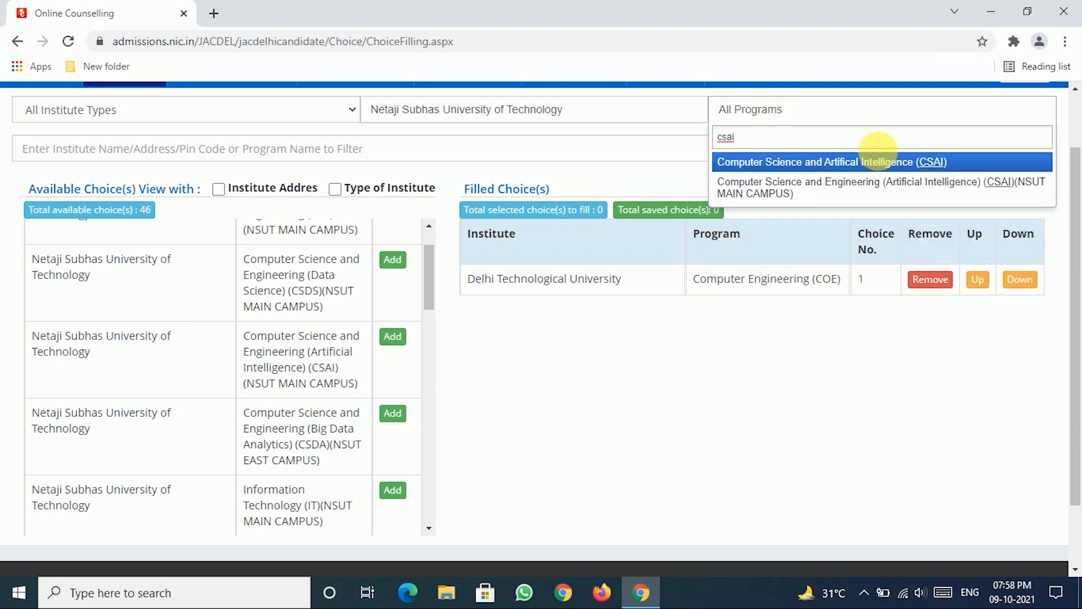
{"action": "left_click", "coordinate": [890, 194]}
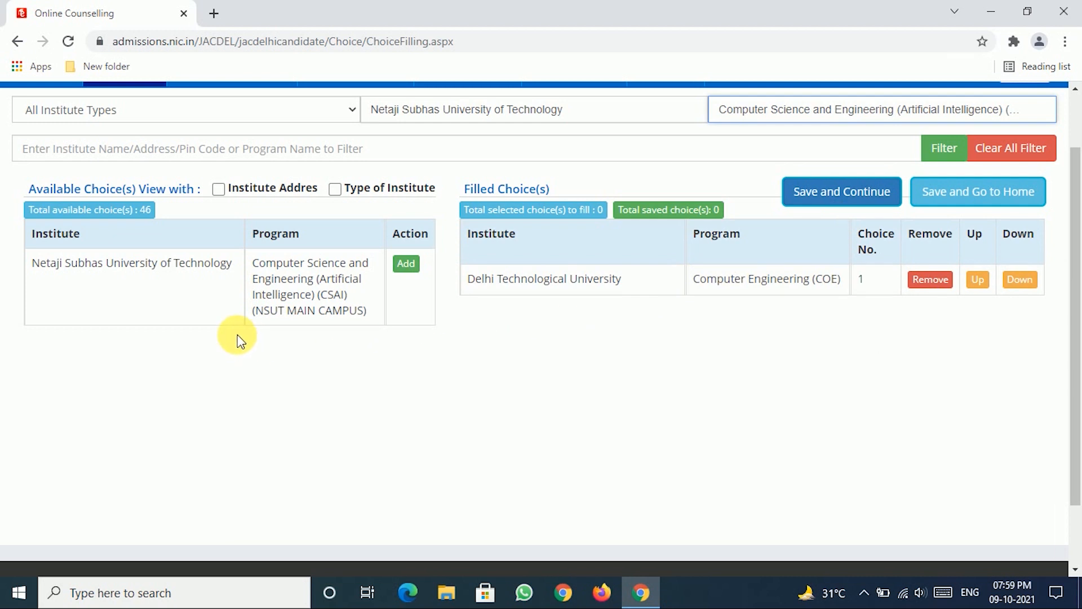
Step: Try filtering the Netaji Subhas University of Technology choices by Computer Science and Artifical Intelligence (CSAI), looking the program up with "csai"
{"action": "left_click", "coordinate": [995, 110]}
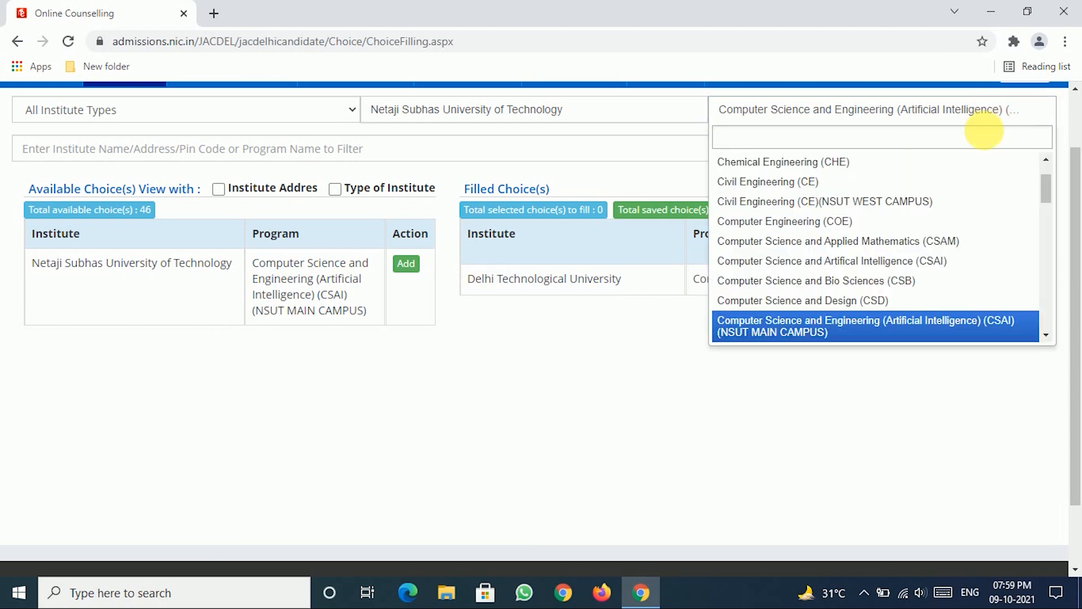
{"action": "type", "text": "csai"}
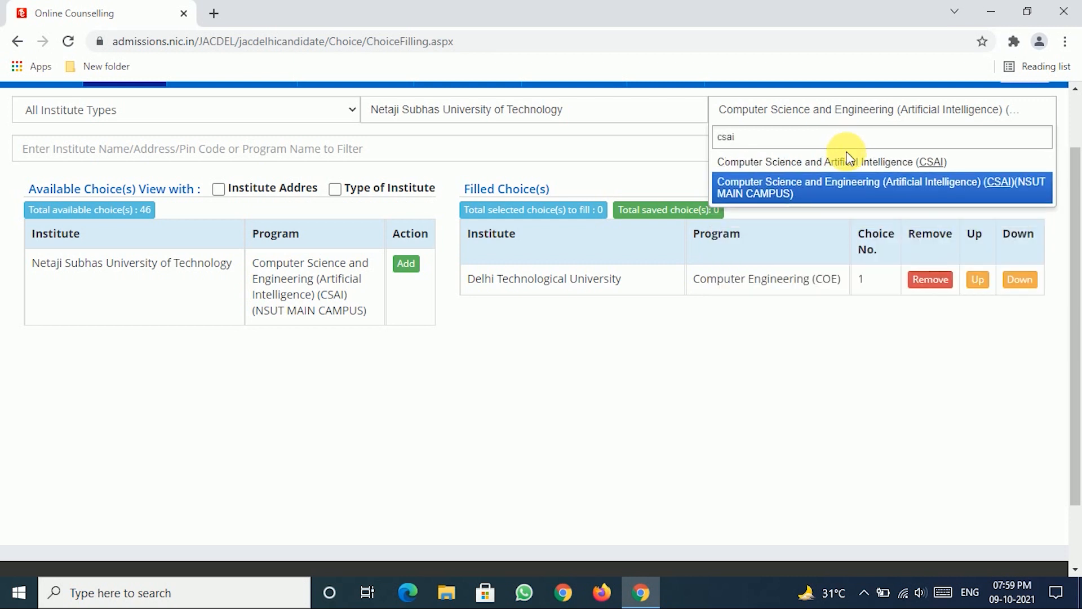
{"action": "left_click", "coordinate": [851, 161]}
{"action": "left_click", "coordinate": [944, 148]}
Step: Filter by Computer Science and Engineering (Artificial Intelligence) (CSAI)(NSUT MAIN CAMPUS) and add that Netaji Subhas University of Technology program to the filled choices
{"action": "left_click", "coordinate": [916, 120]}
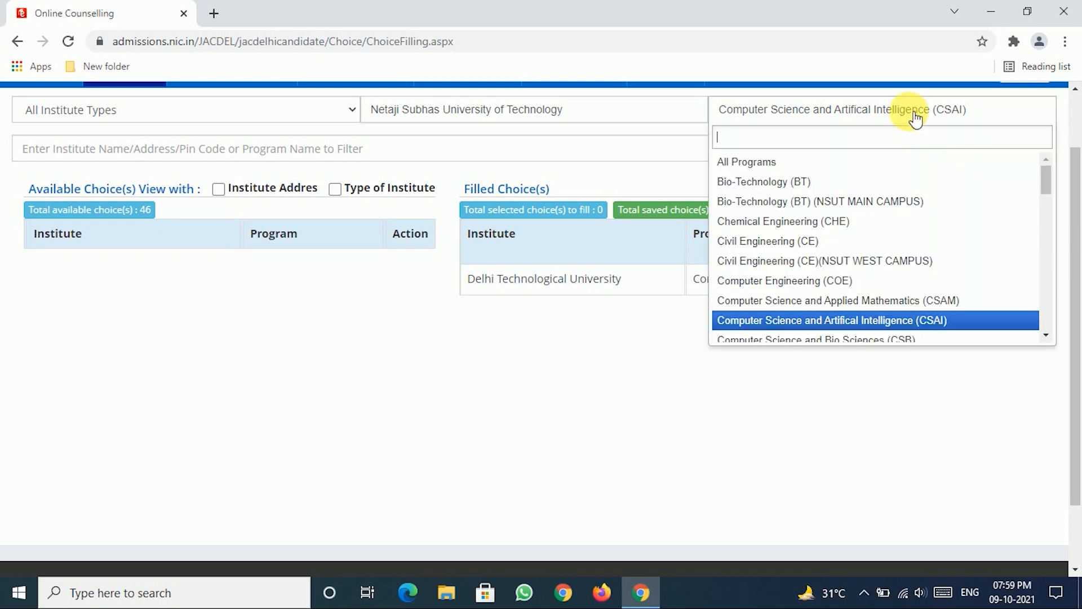
{"action": "type", "text": "csai"}
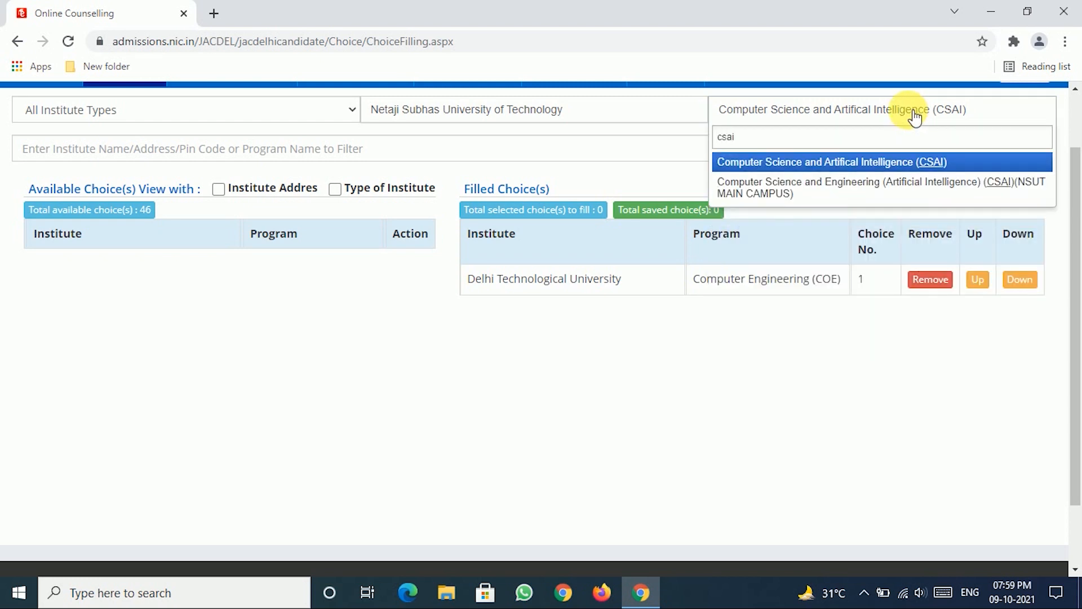
{"action": "left_click", "coordinate": [876, 199]}
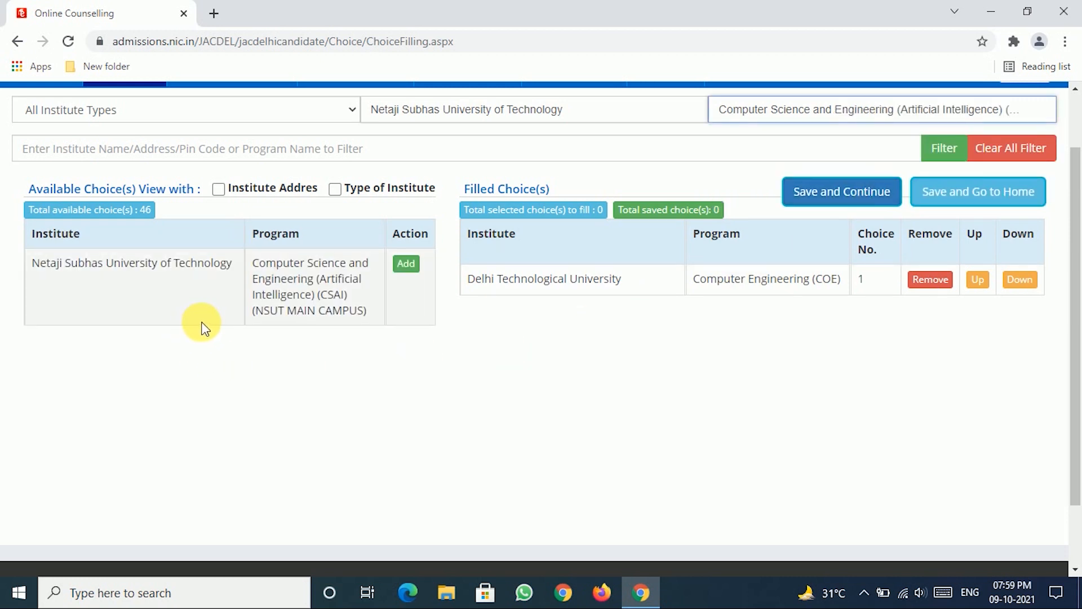
{"action": "left_click", "coordinate": [413, 266]}
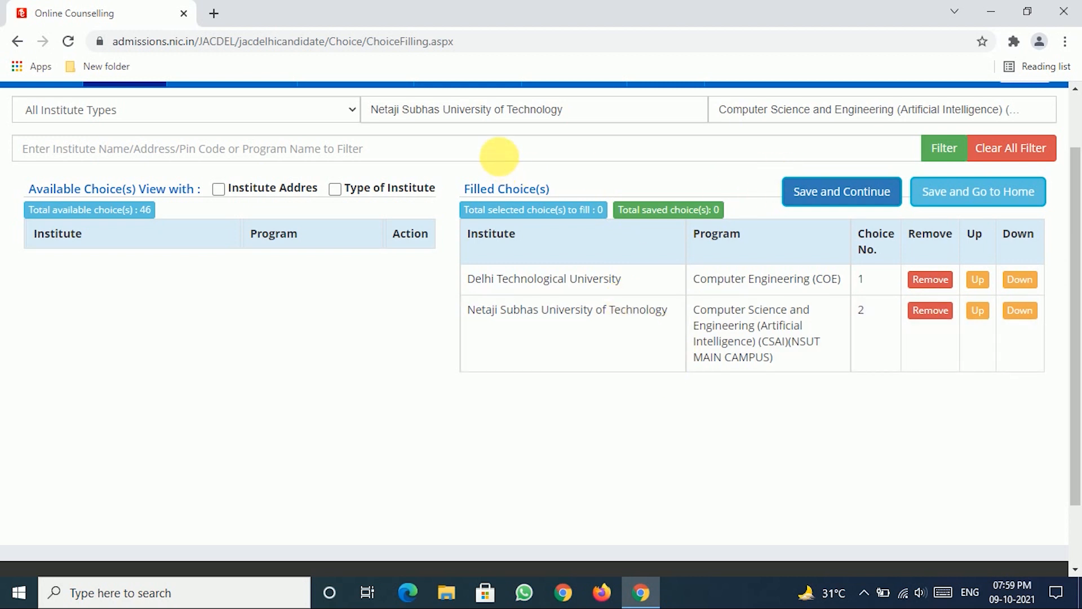
Step: Try filtering the Netaji Subhas University of Technology choices by Computer Engineering (COE), looking the program up with "coe"
{"action": "left_click", "coordinate": [885, 113]}
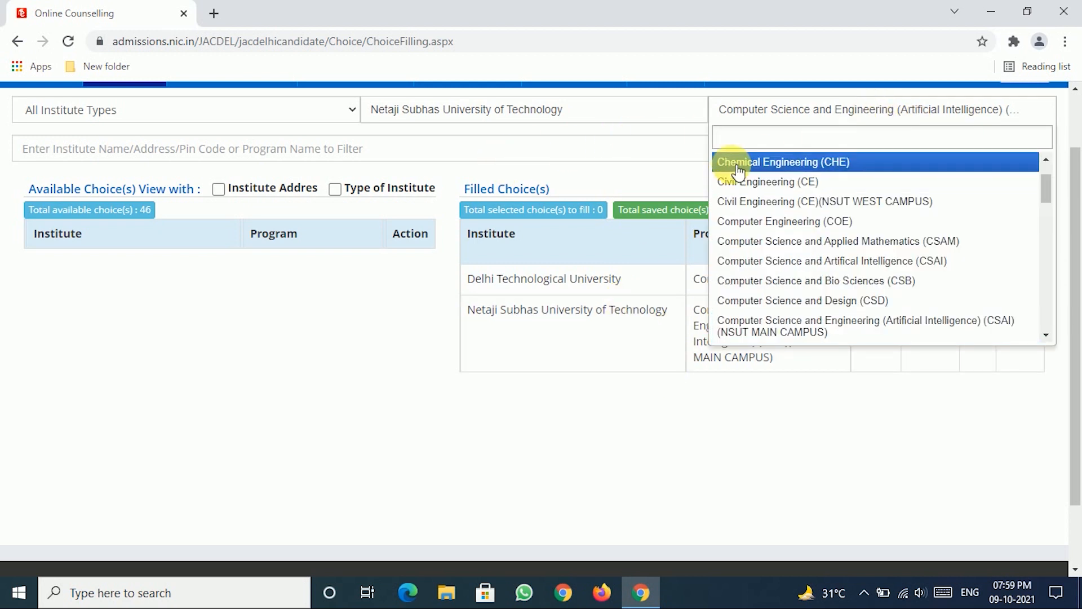
{"action": "scroll", "coordinate": [740, 169], "scroll_direction": "down", "scroll_amount": 1}
{"action": "type", "text": "coe"}
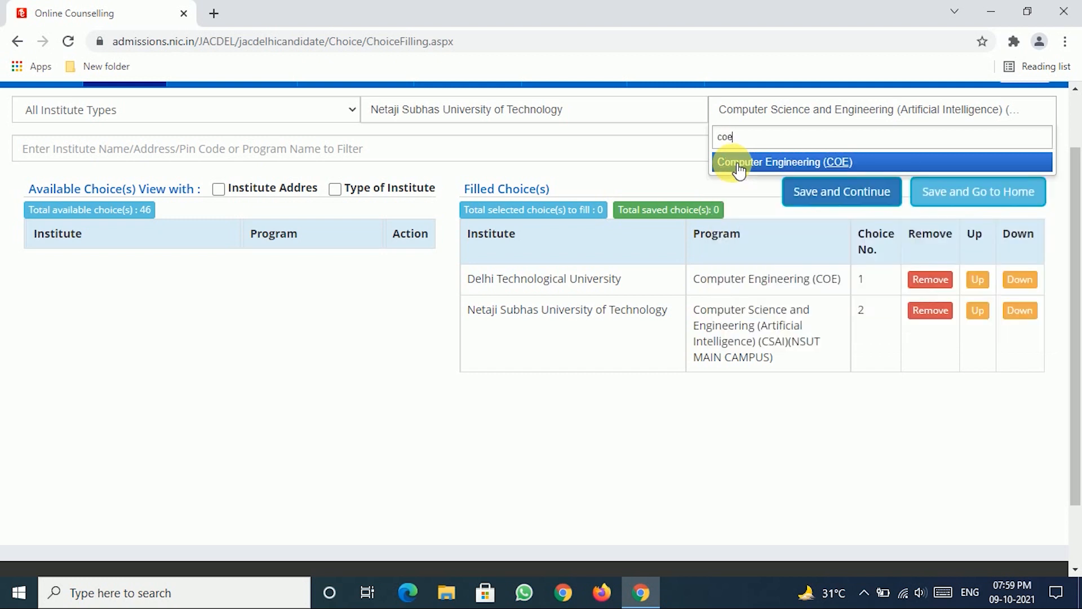
{"action": "left_click", "coordinate": [740, 164]}
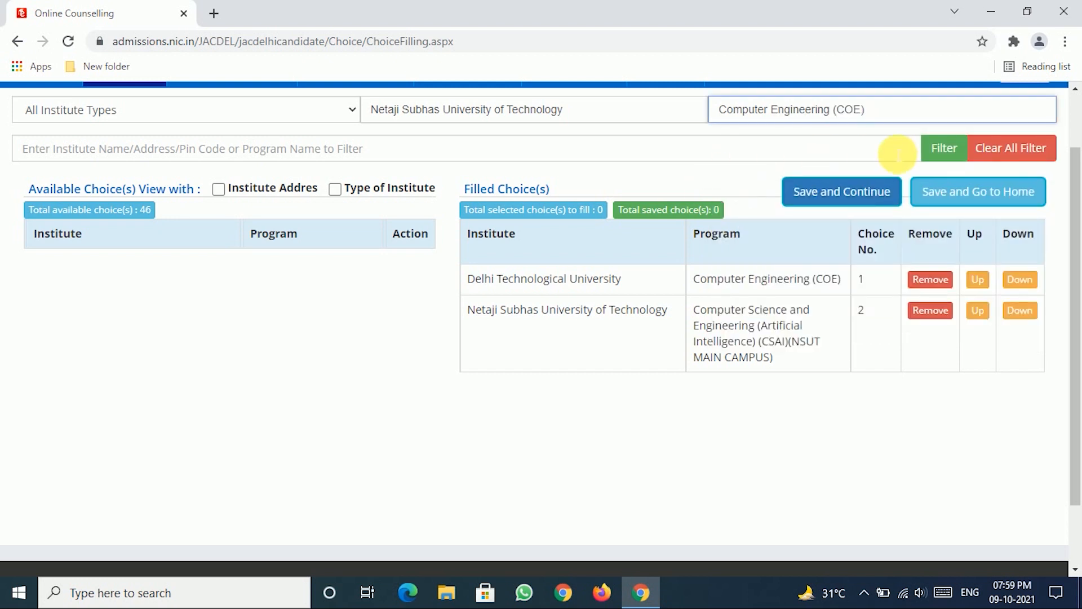
{"action": "left_click", "coordinate": [937, 152]}
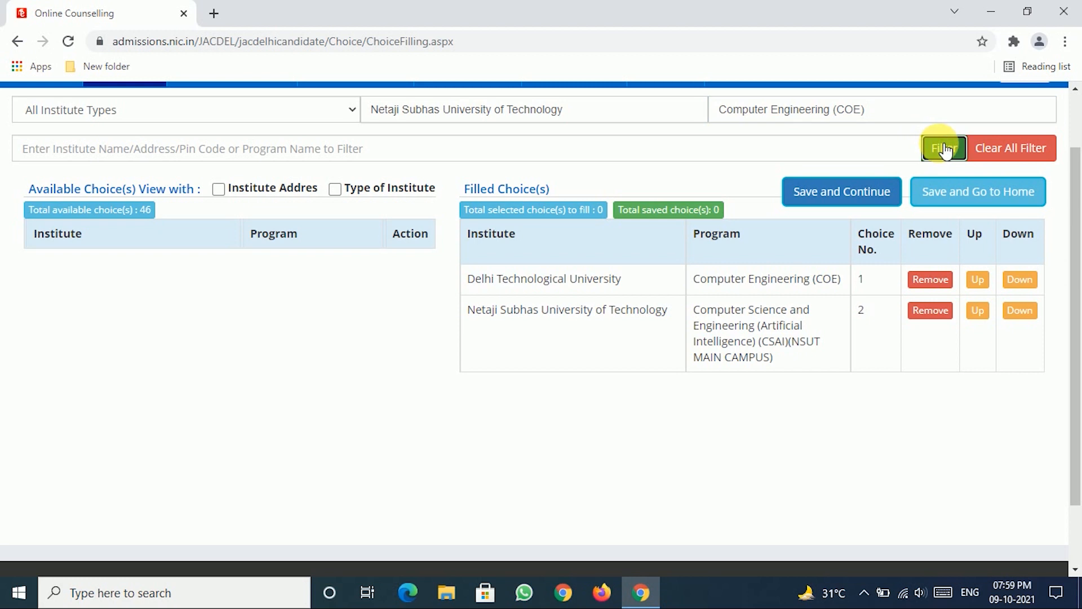
Step: Reselect Netaji Subhas University of Technology, reapply the filter, and keep the institute type at All Institute Types
{"action": "left_click", "coordinate": [561, 111]}
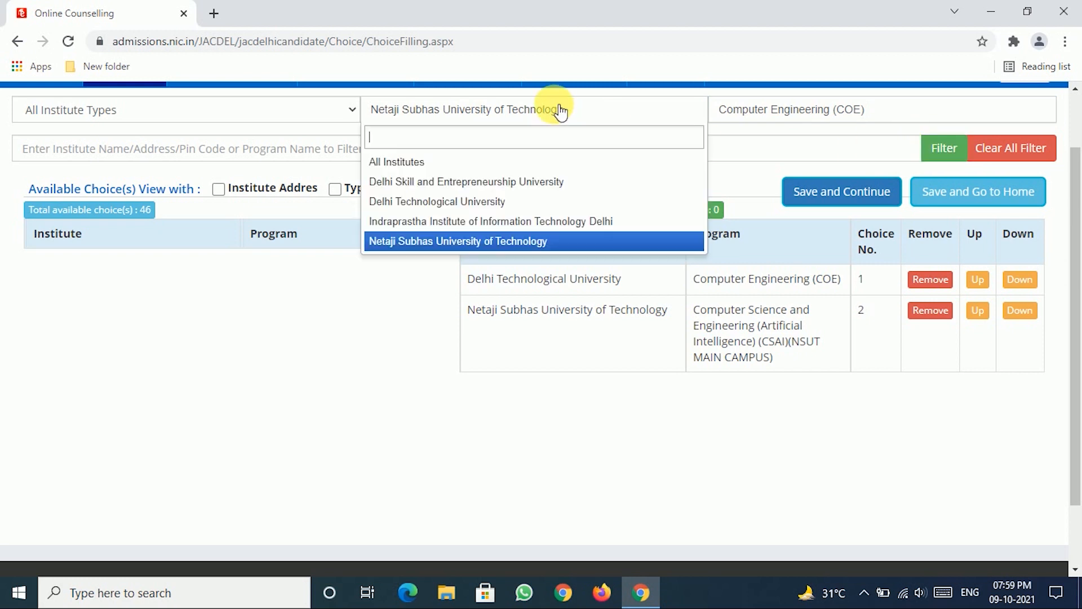
{"action": "left_click", "coordinate": [411, 241]}
{"action": "left_click", "coordinate": [945, 150]}
{"action": "left_click", "coordinate": [324, 109]}
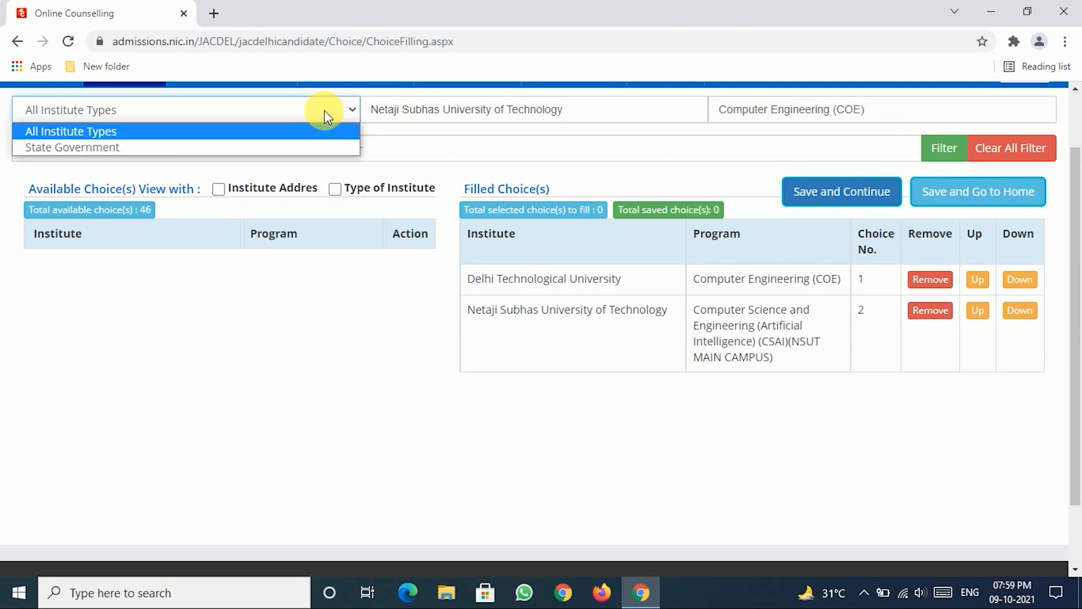
{"action": "left_click", "coordinate": [261, 131]}
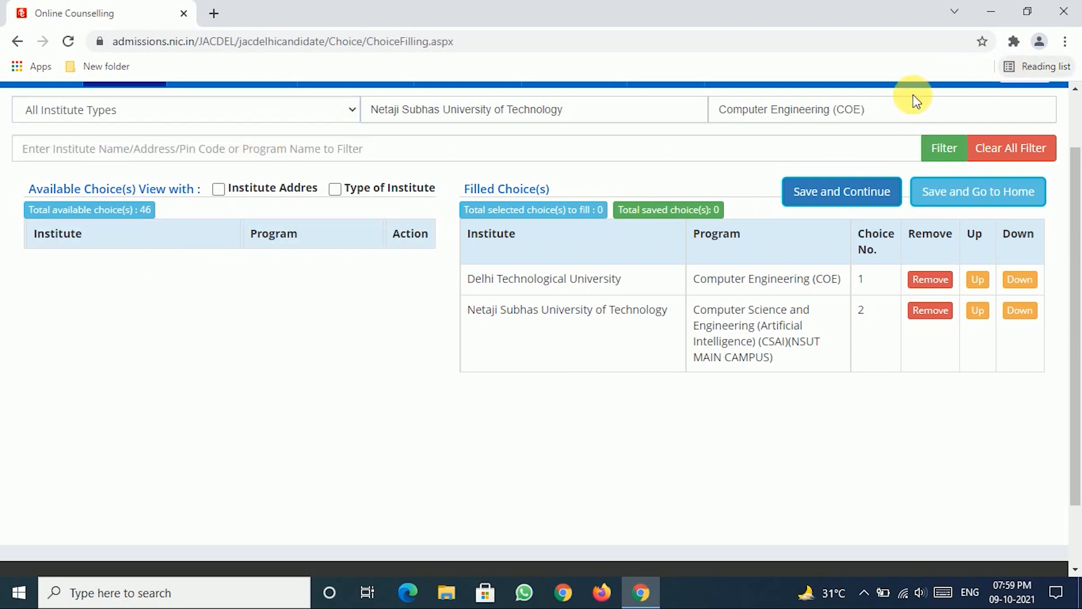
Step: Filter Netaji Subhas University of Technology by All Programs and save the pending changes to the filled choices
{"action": "left_click", "coordinate": [859, 112]}
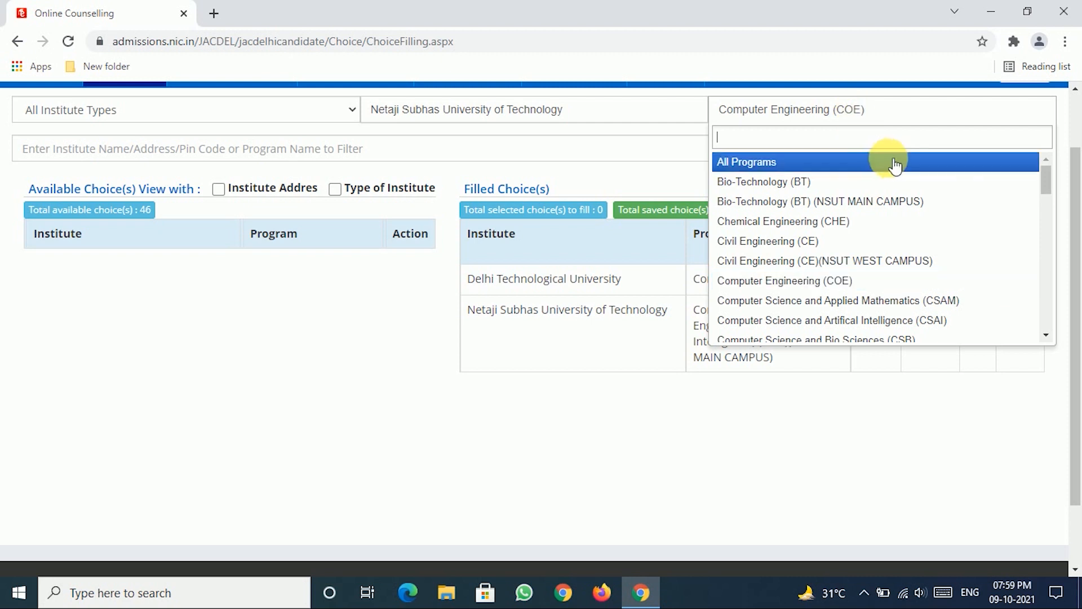
{"action": "left_click", "coordinate": [888, 114]}
{"action": "left_click", "coordinate": [888, 114]}
{"action": "left_click", "coordinate": [790, 160]}
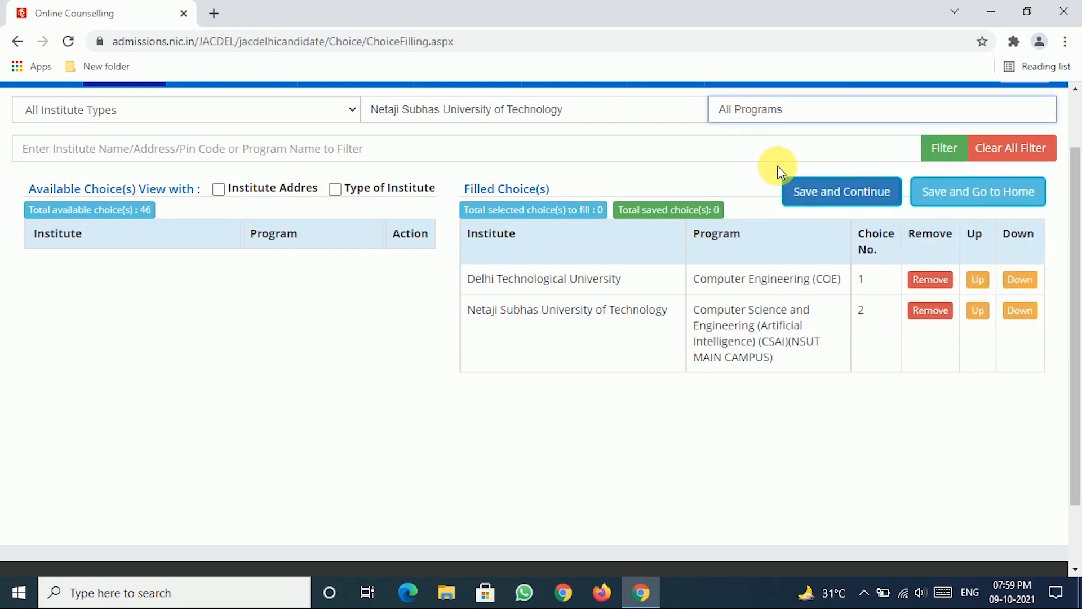
{"action": "left_click", "coordinate": [941, 149]}
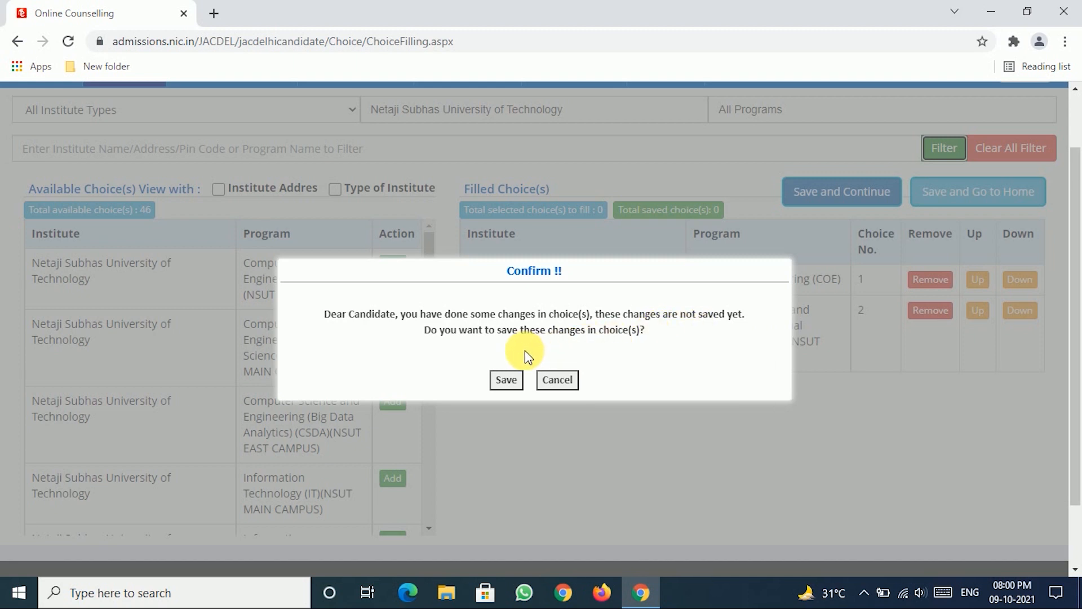
{"action": "left_click", "coordinate": [504, 379]}
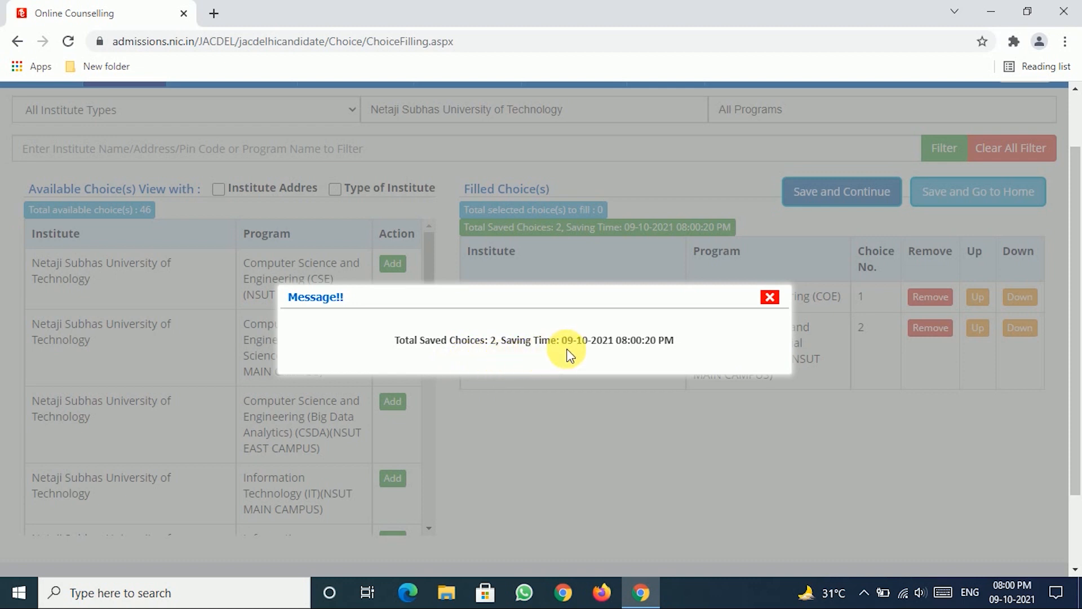
{"action": "left_click", "coordinate": [769, 297]}
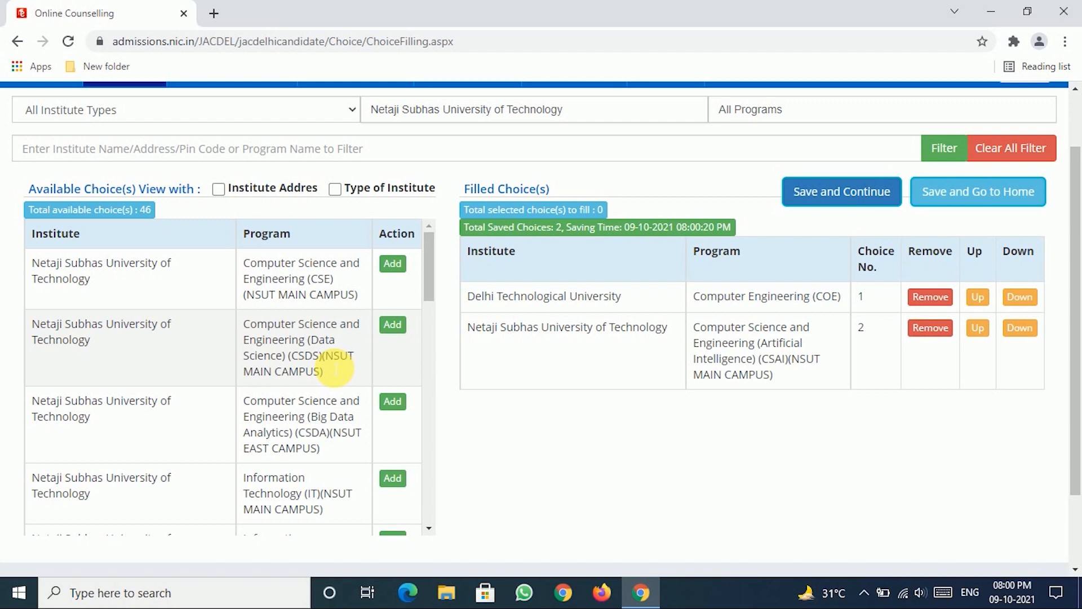
Step: Review the Netaji Subhas University of Technology programs and add Computer Science and Engineering (CSE)(NSUT MAIN CAMPUS) to the filled choices
{"action": "scroll", "coordinate": [346, 394], "scroll_direction": "down", "scroll_amount": 1}
{"action": "scroll", "coordinate": [346, 395], "scroll_direction": "down", "scroll_amount": 6}
{"action": "scroll", "coordinate": [348, 396], "scroll_direction": "down", "scroll_amount": 7}
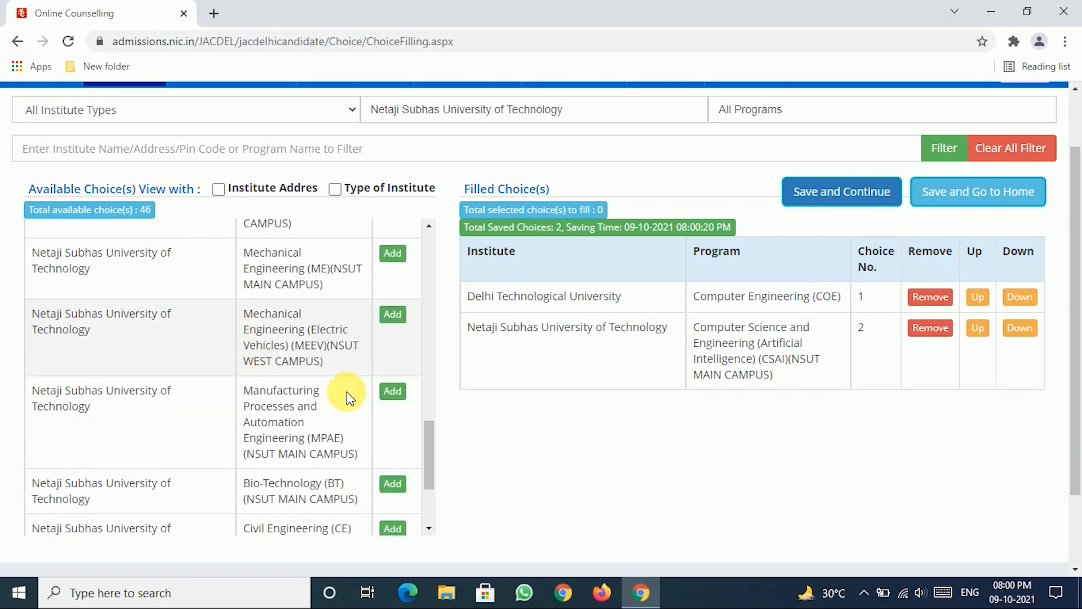
{"action": "scroll", "coordinate": [348, 396], "scroll_direction": "down", "scroll_amount": 5}
{"action": "scroll", "coordinate": [347, 396], "scroll_direction": "down", "scroll_amount": 2}
{"action": "scroll", "coordinate": [348, 397], "scroll_direction": "up", "scroll_amount": 2}
{"action": "scroll", "coordinate": [556, 373], "scroll_direction": "up", "scroll_amount": 1}
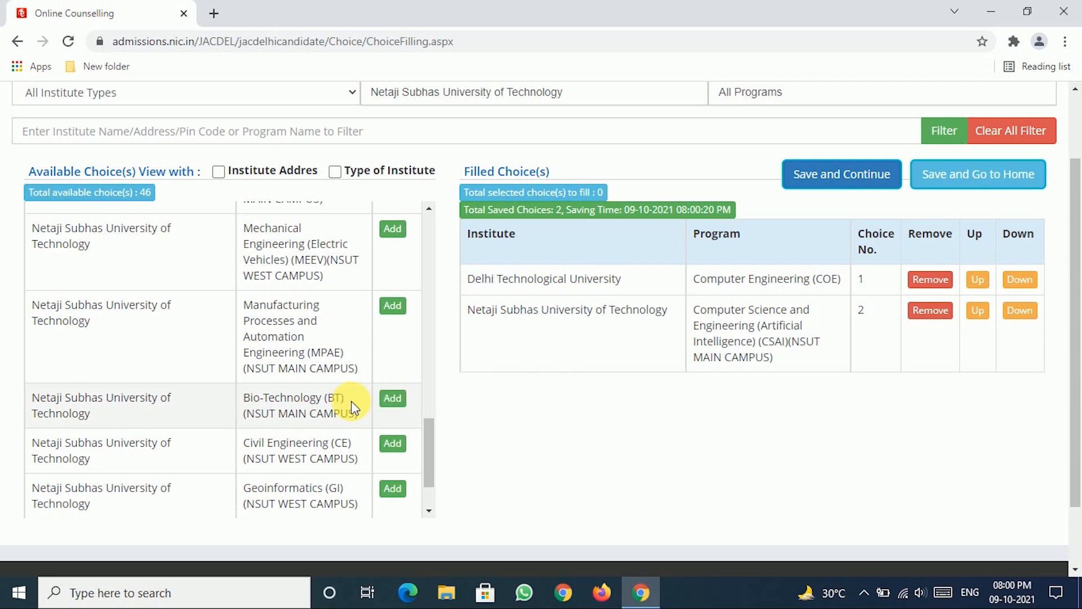
{"action": "scroll", "coordinate": [352, 403], "scroll_direction": "up", "scroll_amount": 2}
{"action": "left_click_drag", "start_coordinate": [1076, 278], "coordinate": [1076, 273]}
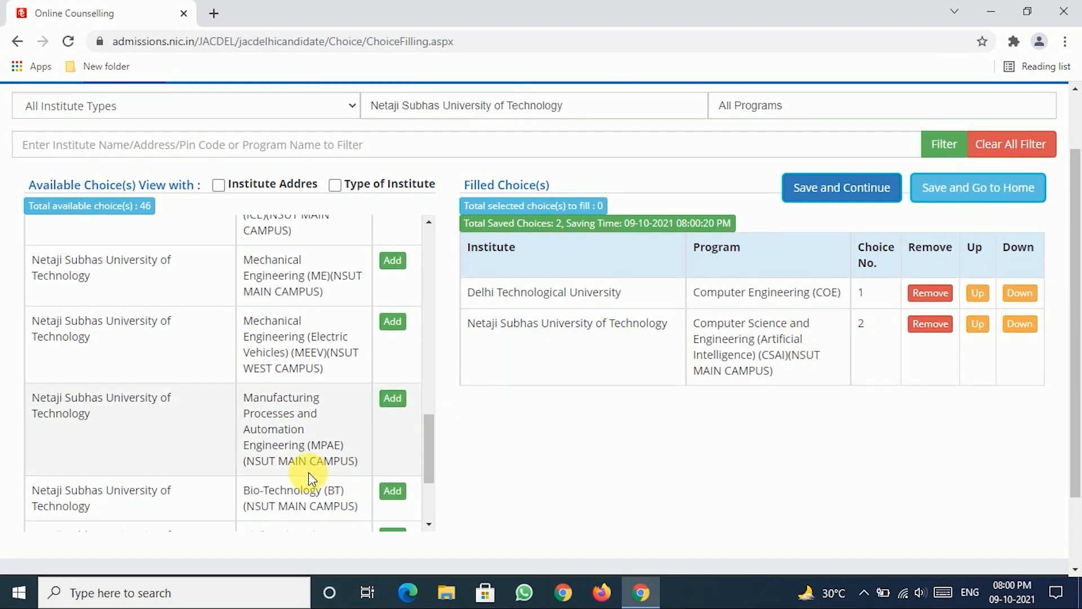
{"action": "scroll", "coordinate": [301, 474], "scroll_direction": "up", "scroll_amount": 8}
{"action": "scroll", "coordinate": [314, 478], "scroll_direction": "up", "scroll_amount": 2}
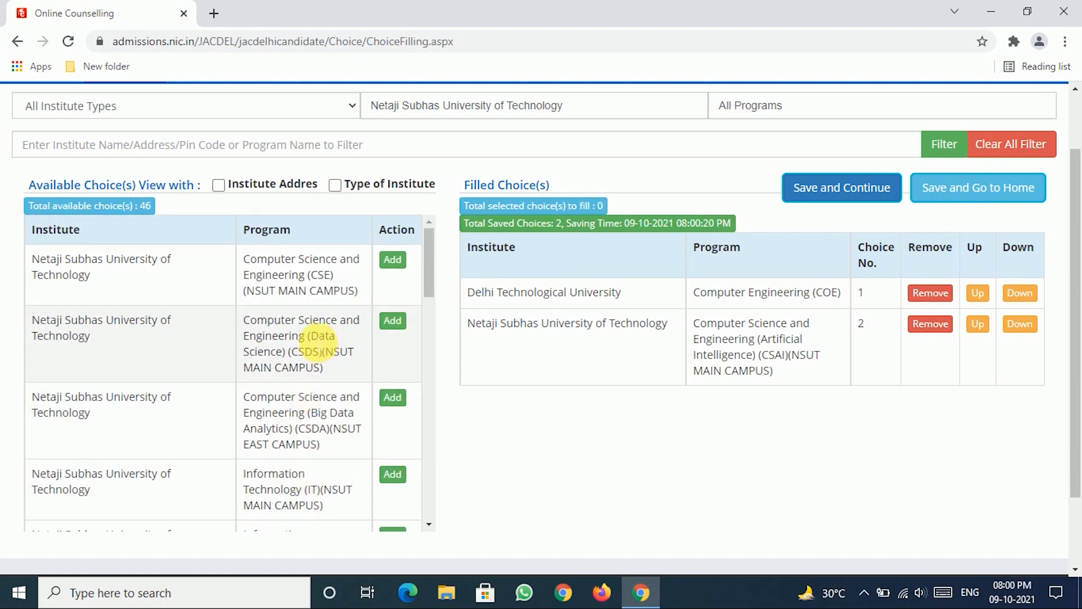
{"action": "left_click", "coordinate": [392, 260]}
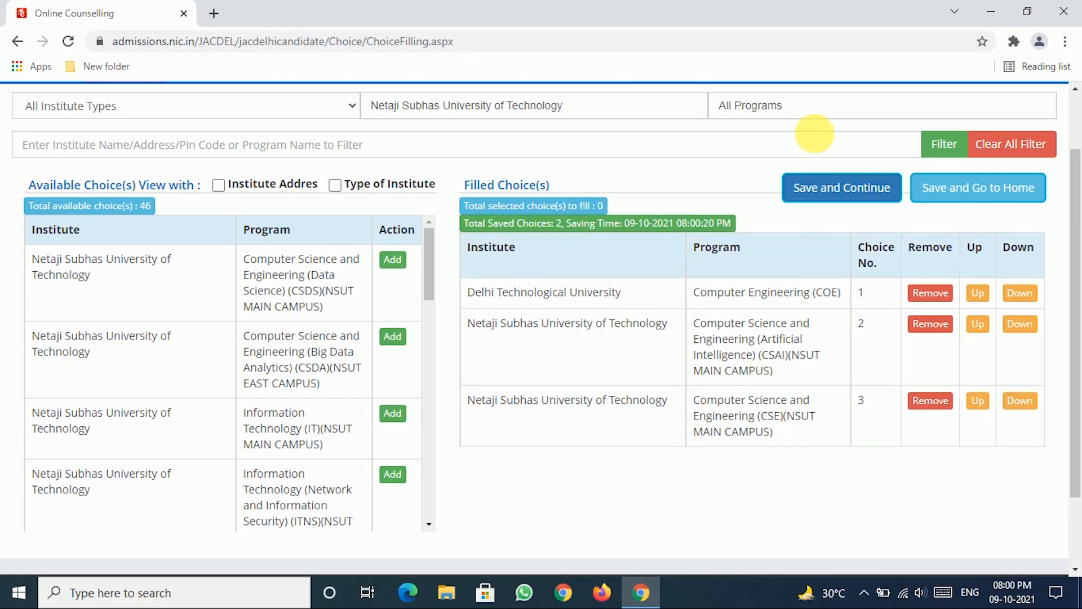
Step: Look up "csds" in the program filter and add Computer Science and Engineering (Data Science) (CSDS)(NSUT MAIN CAMPUS) to the filled choices
{"action": "left_click", "coordinate": [800, 112]}
{"action": "type", "text": "csds"}
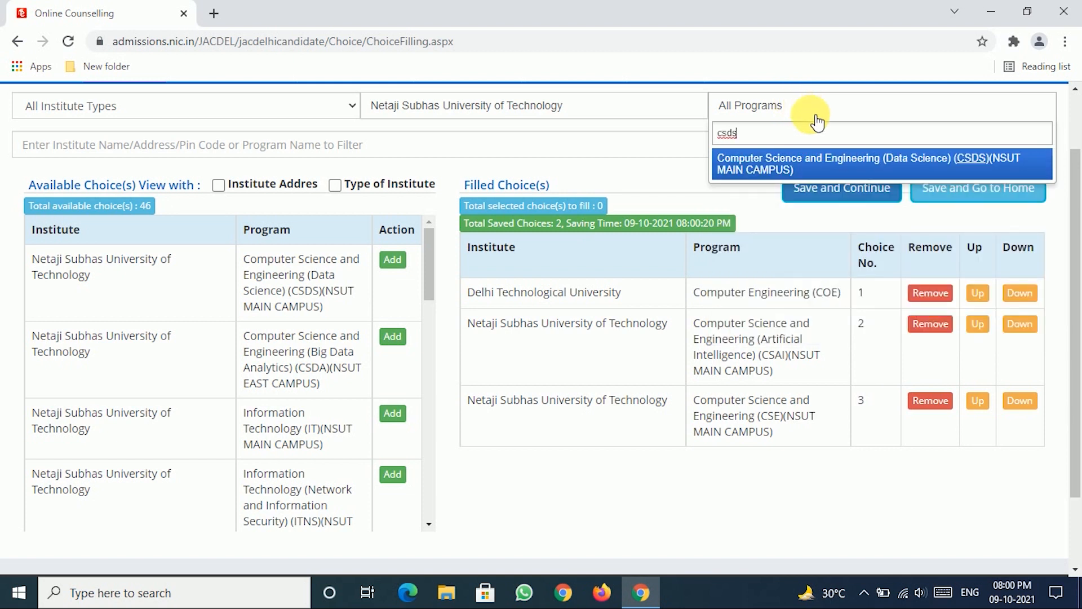
{"action": "left_click", "coordinate": [823, 161]}
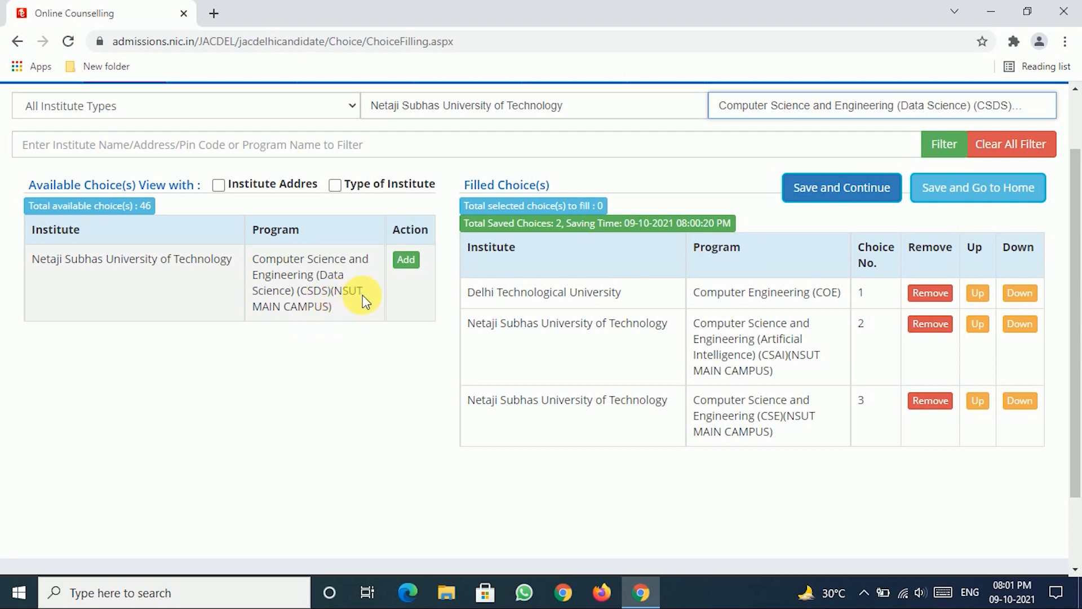
{"action": "left_click", "coordinate": [405, 260]}
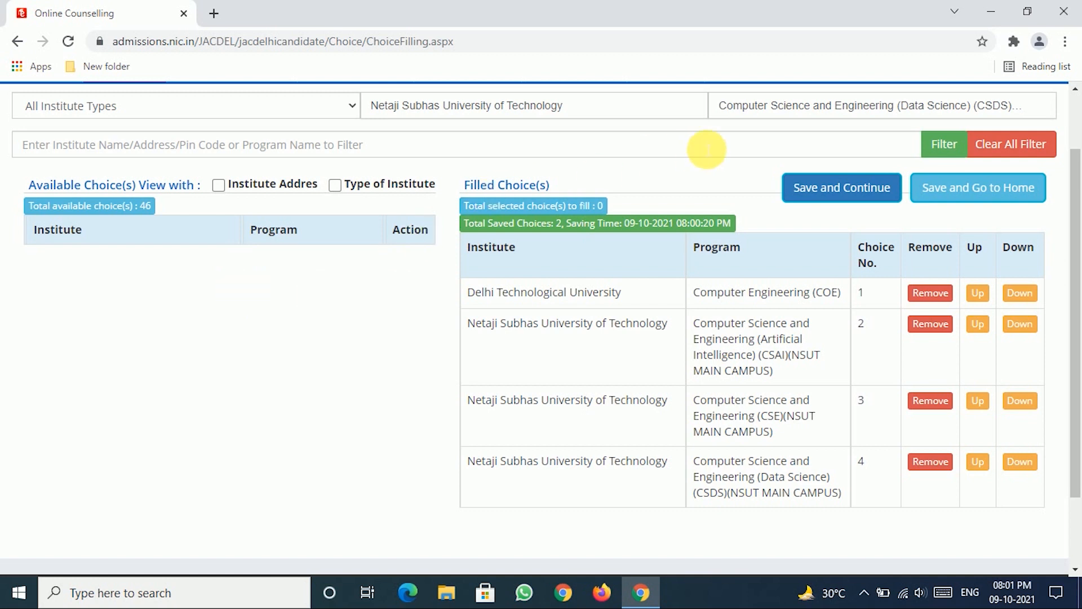
Step: Filter the choices to Delhi Technological University and Information Technology (IT), looked up with "it", and add that program to the filled choices
{"action": "left_click", "coordinate": [803, 107]}
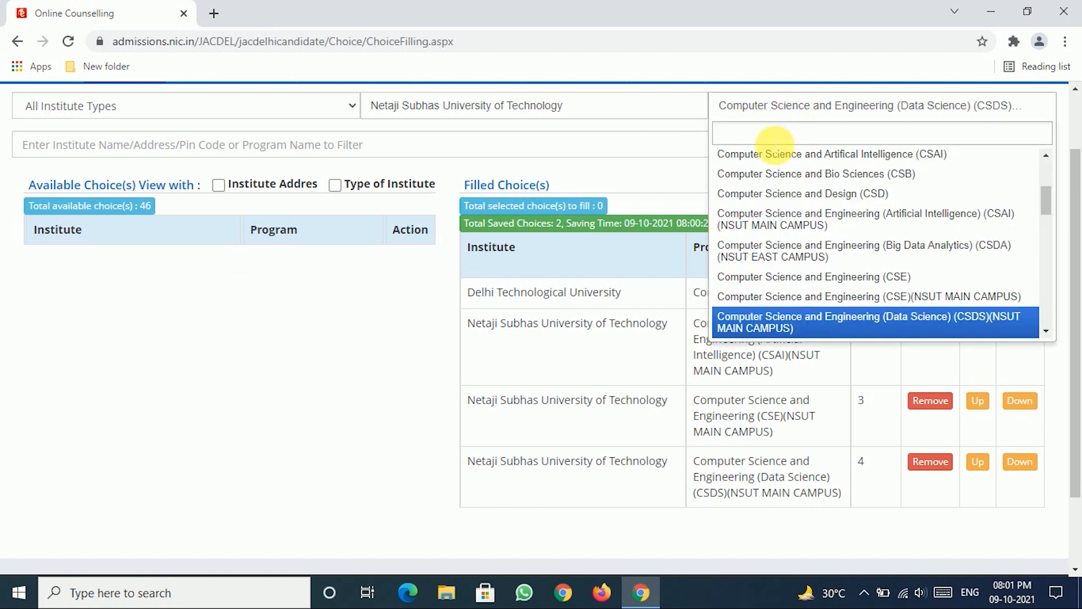
{"action": "type", "text": "it"}
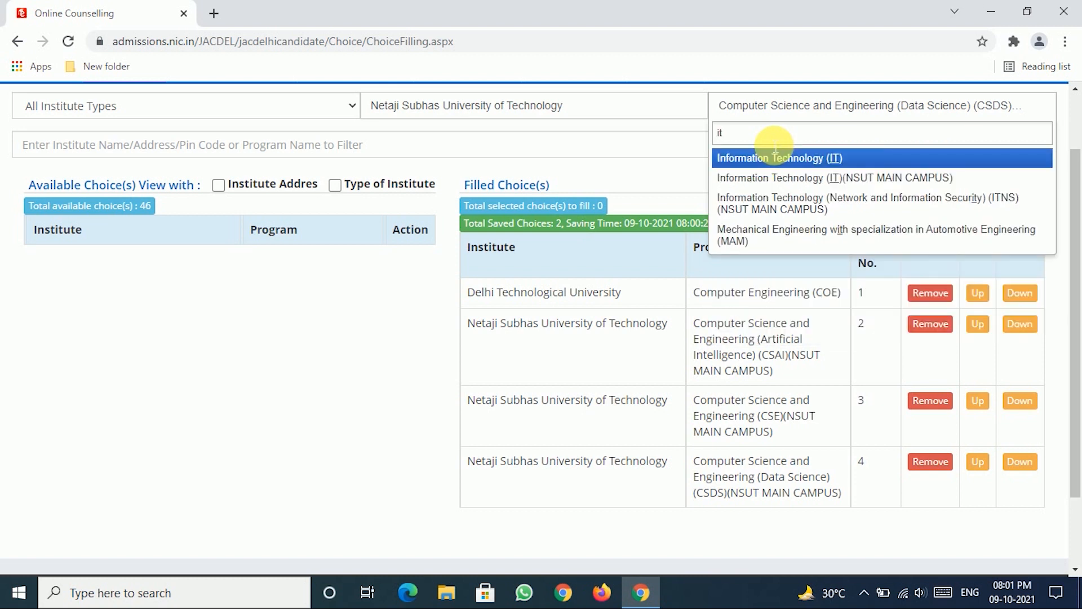
{"action": "left_click", "coordinate": [501, 107]}
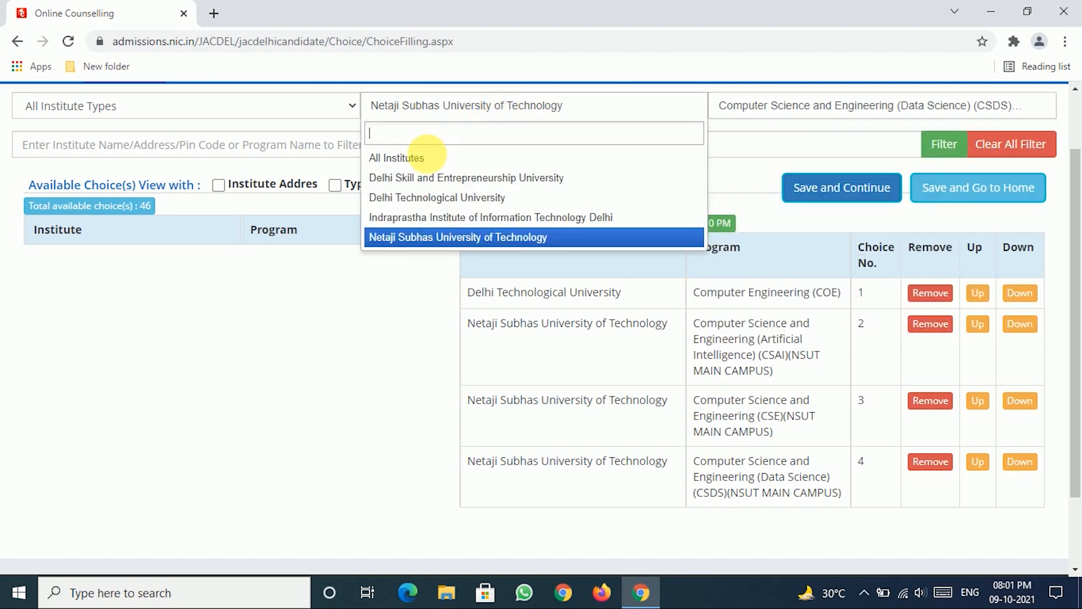
{"action": "left_click", "coordinate": [395, 198]}
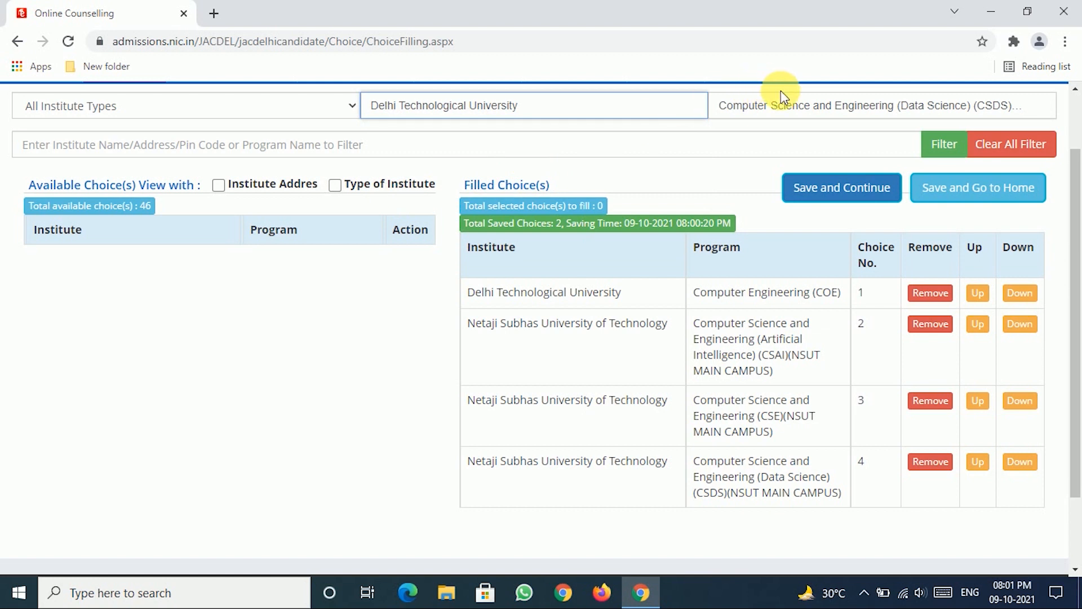
{"action": "left_click", "coordinate": [781, 101]}
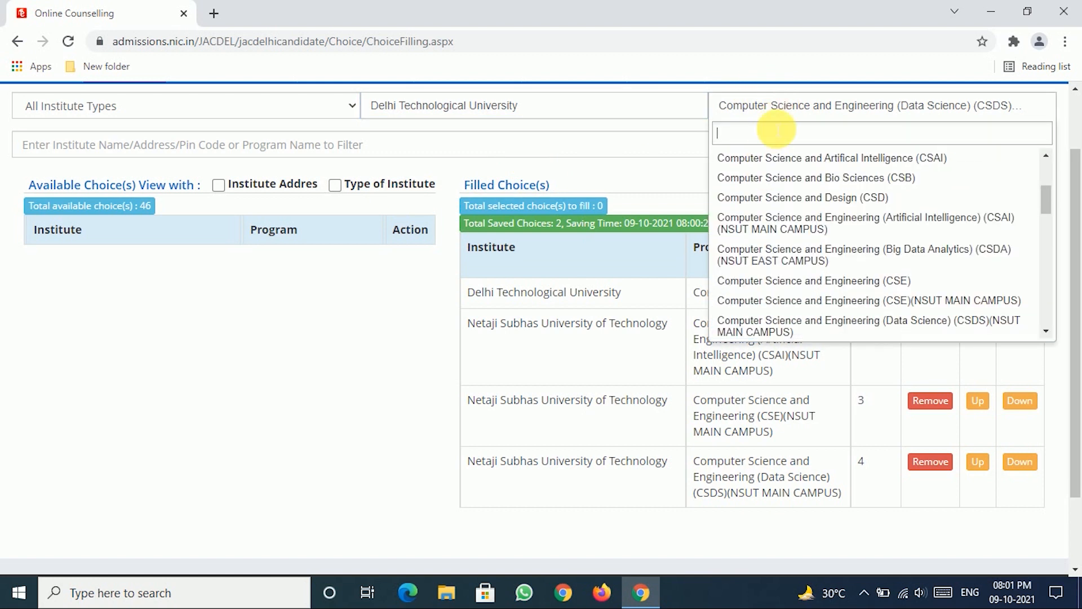
{"action": "type", "text": "it"}
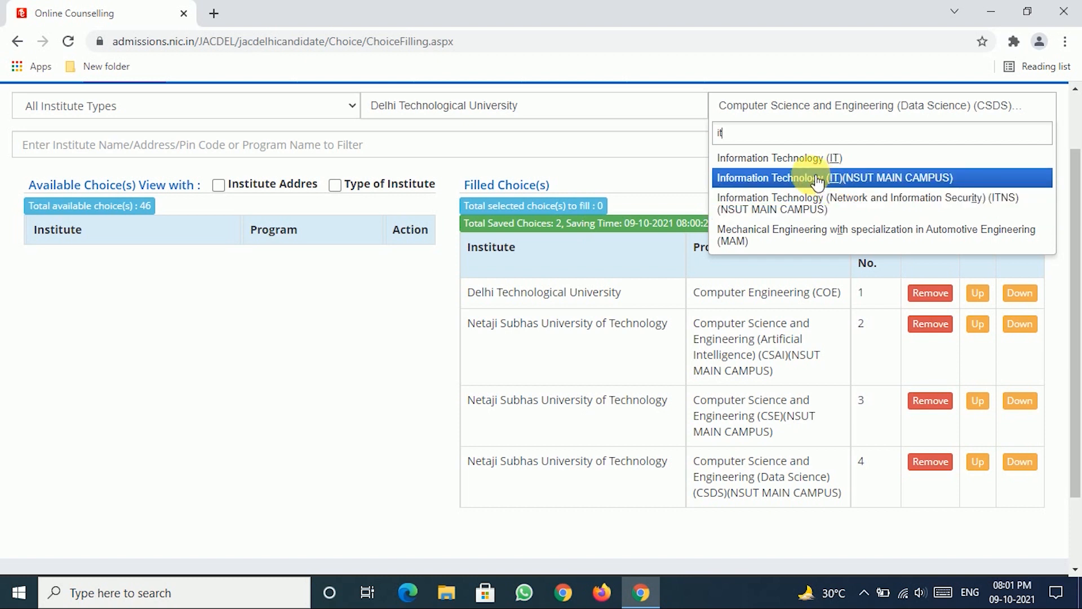
{"action": "left_click", "coordinate": [812, 158]}
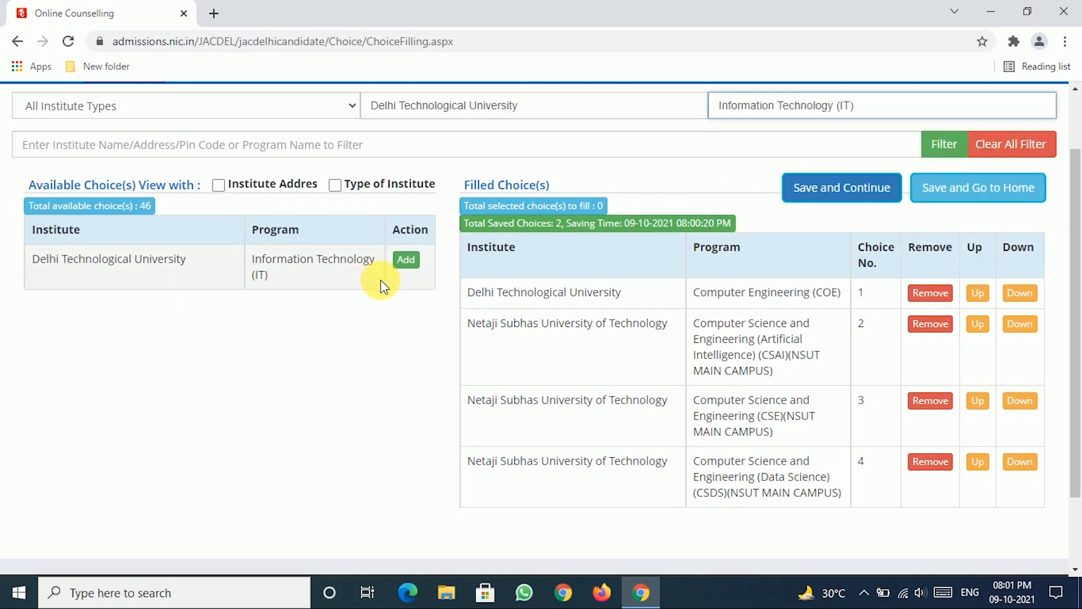
{"action": "left_click", "coordinate": [406, 260]}
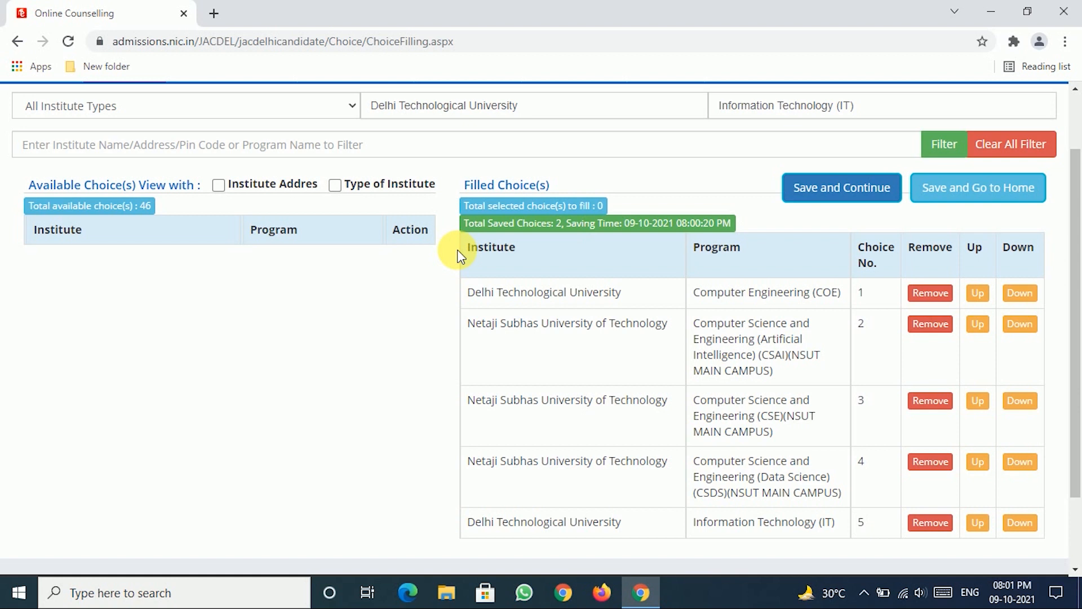
Step: Filter the choices to Netaji Subhas University of Technology and Information Technology (IT)(NSUT MAIN CAMPUS), looked up with "it", and add that program
{"action": "left_click", "coordinate": [494, 108]}
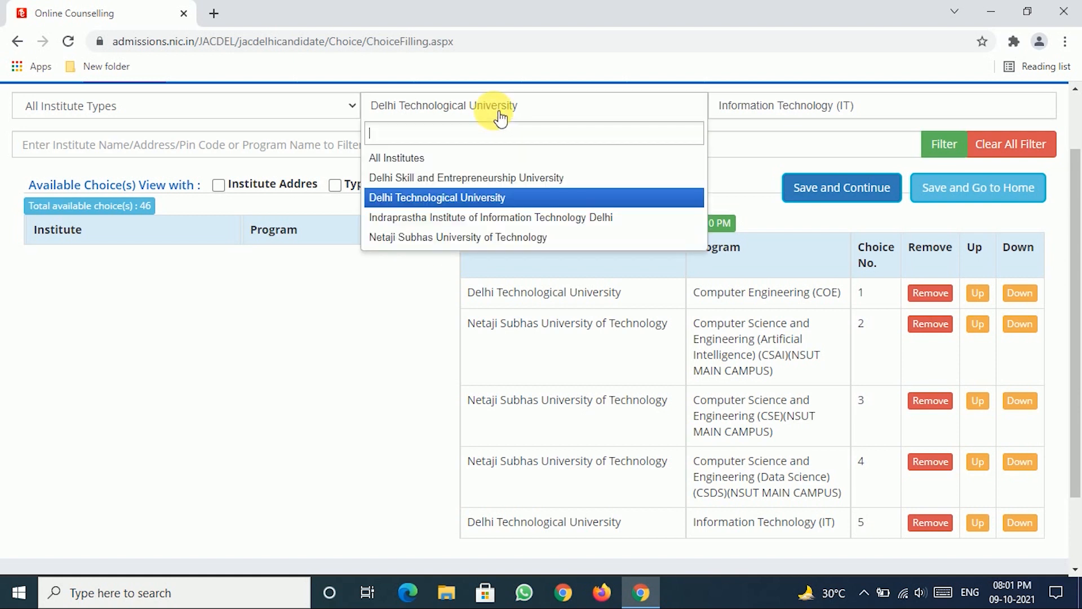
{"action": "left_click", "coordinate": [411, 237]}
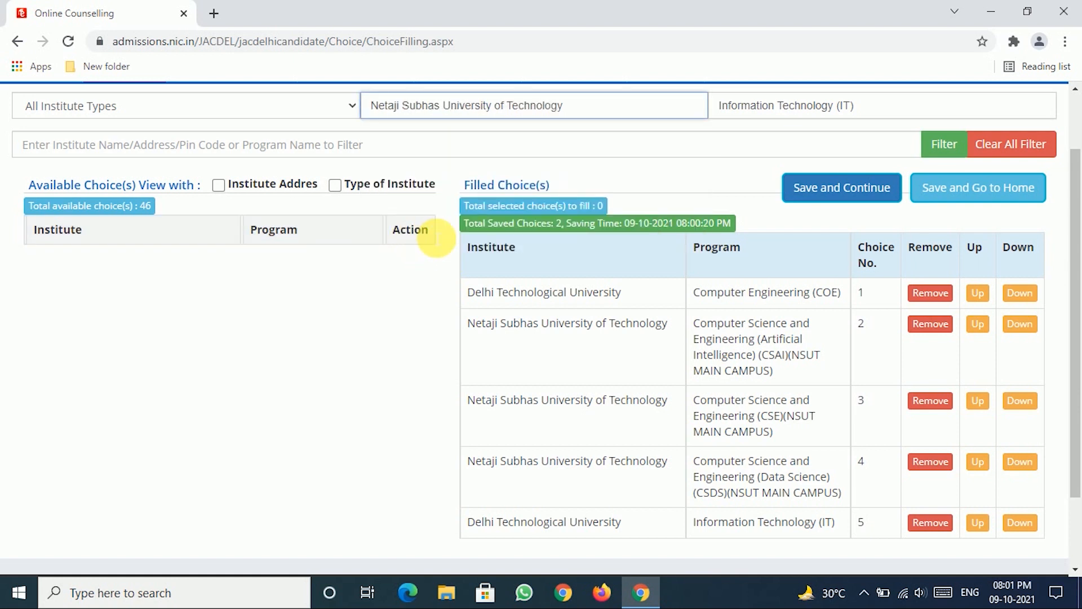
{"action": "left_click", "coordinate": [942, 147]}
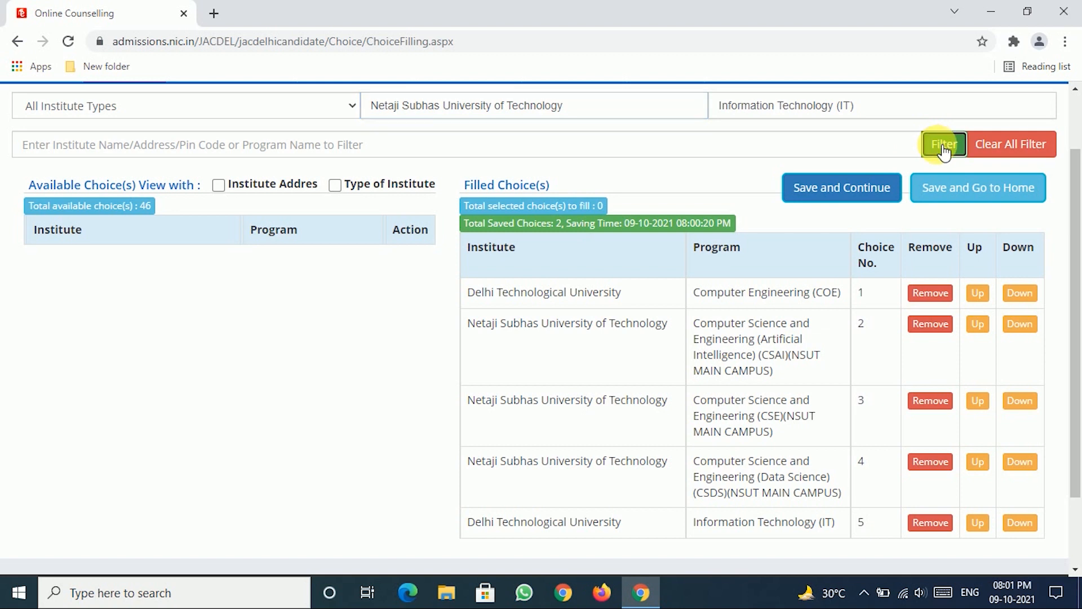
{"action": "left_click", "coordinate": [865, 111]}
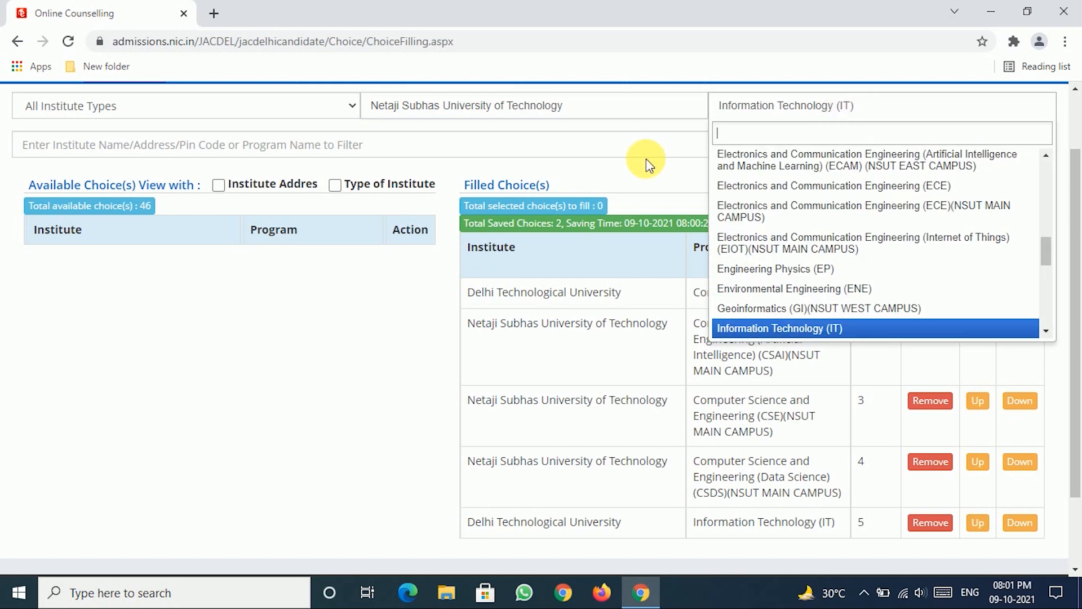
{"action": "type", "text": "it"}
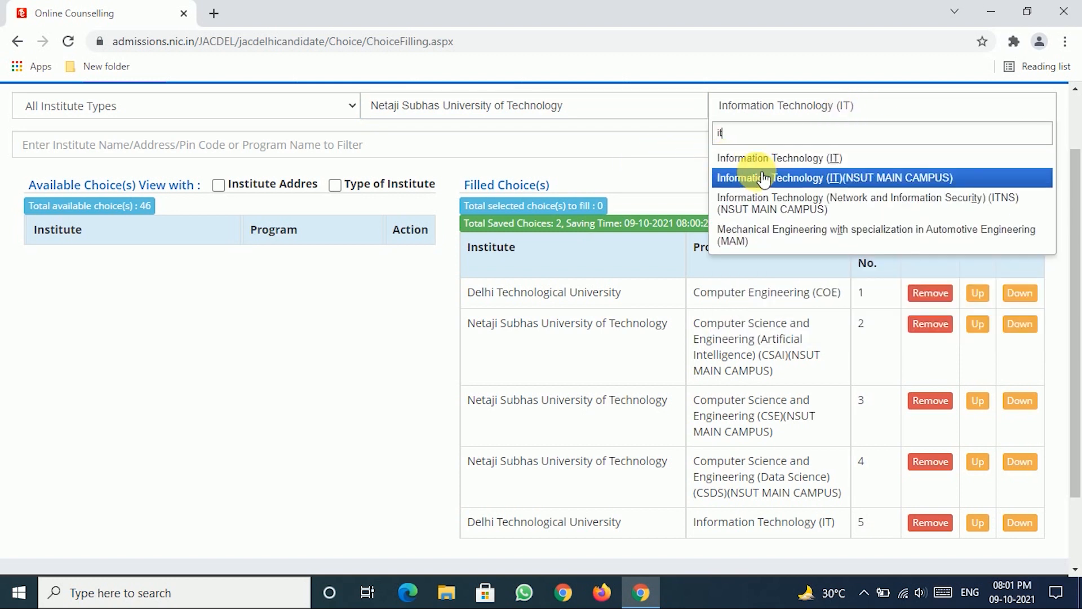
{"action": "left_click", "coordinate": [798, 179]}
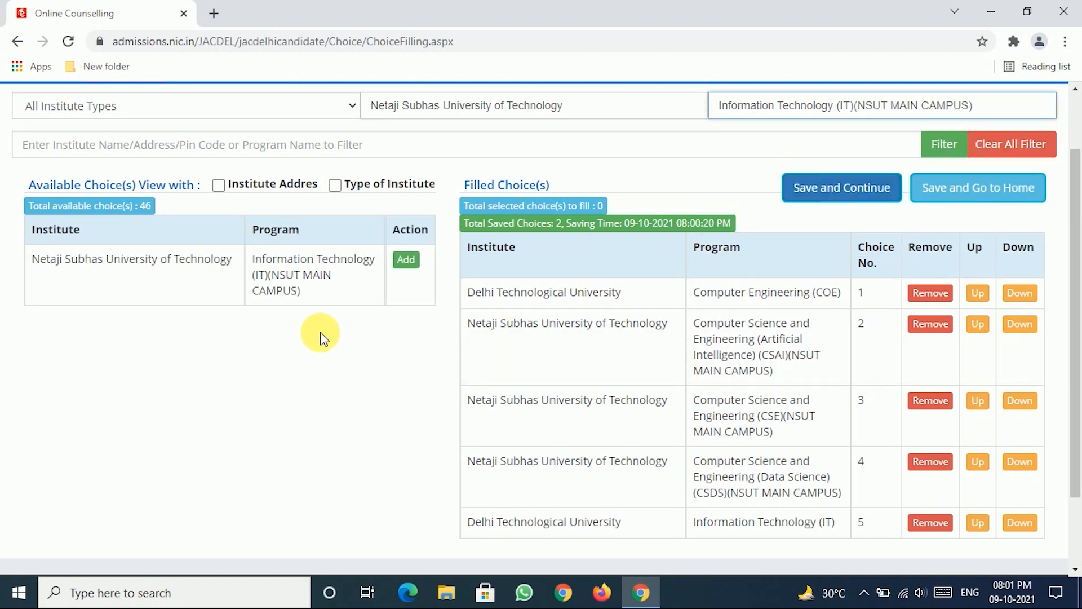
{"action": "left_click", "coordinate": [402, 261]}
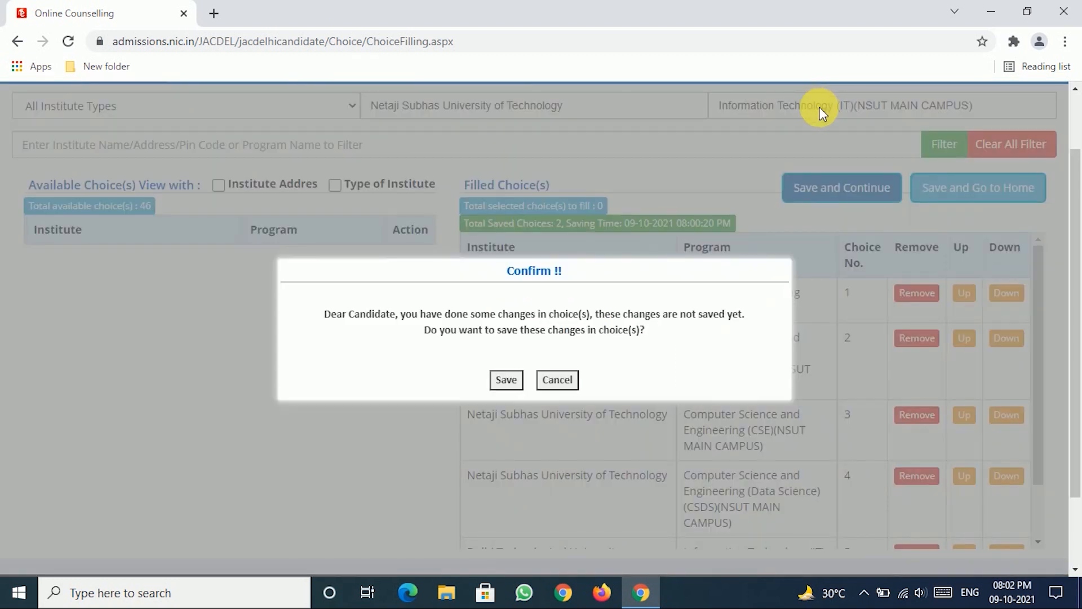
Step: Decline saving for now, look up "itns" and add Information Technology (Network and Information Security) (ITNS)(NSUT MAIN CAMPUS) to the filled choices
{"action": "left_click", "coordinate": [557, 379]}
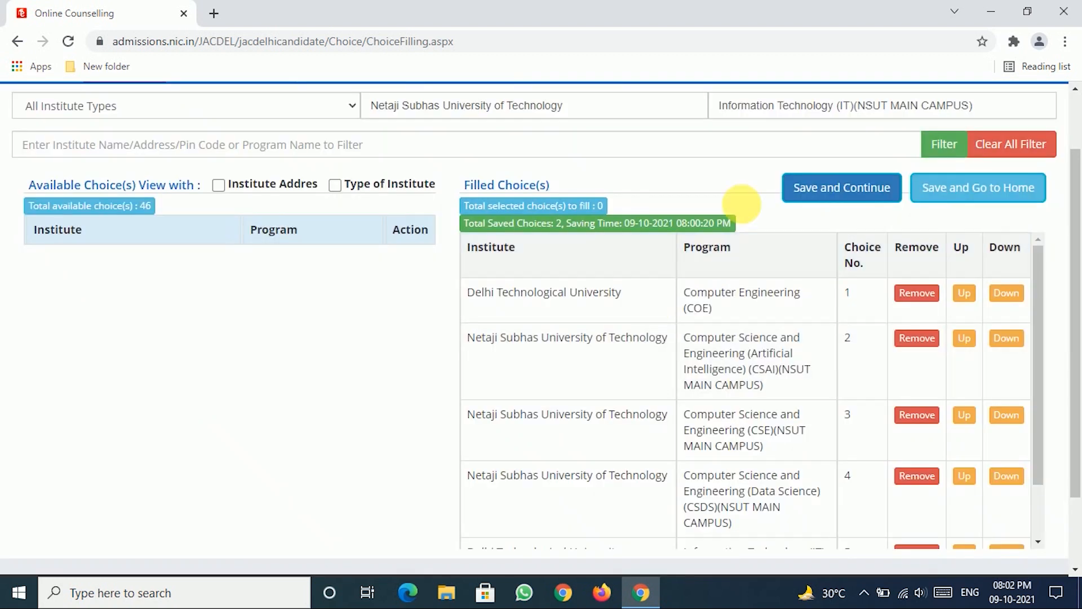
{"action": "left_click", "coordinate": [790, 108]}
{"action": "type", "text": "itns"}
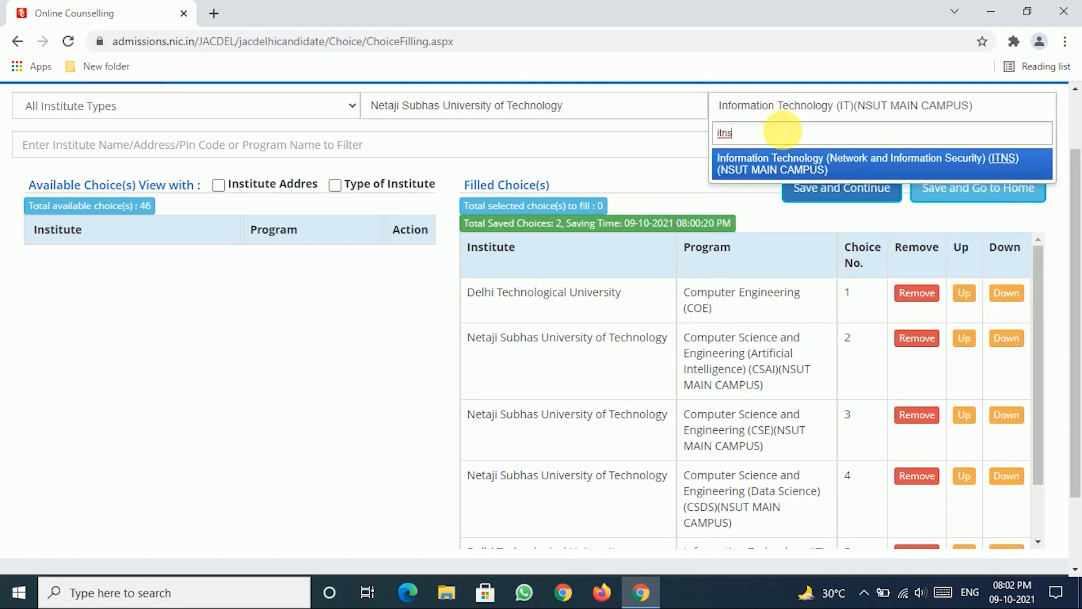
{"action": "left_click", "coordinate": [784, 170]}
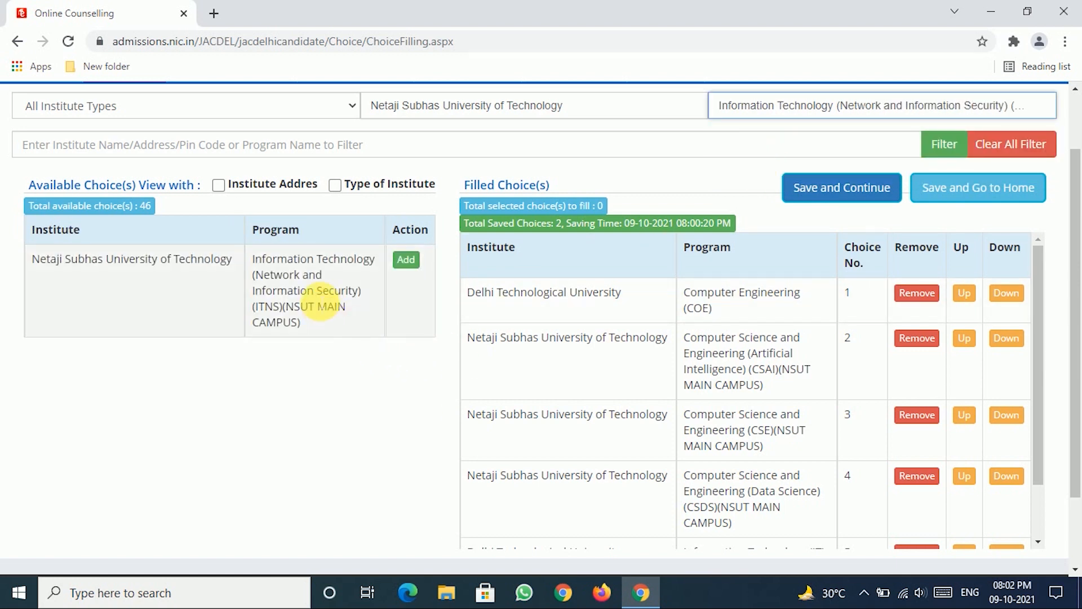
{"action": "left_click", "coordinate": [407, 260]}
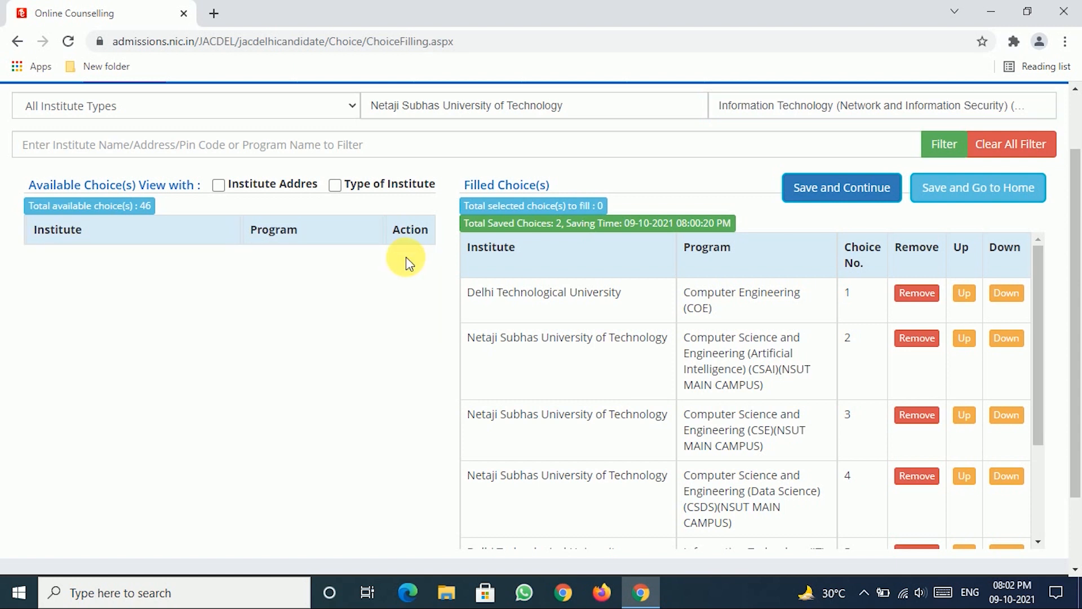
Step: Look up "dtu" in the institute filter, clear that search text and set the institute to Delhi Technological University
{"action": "left_click", "coordinate": [481, 110]}
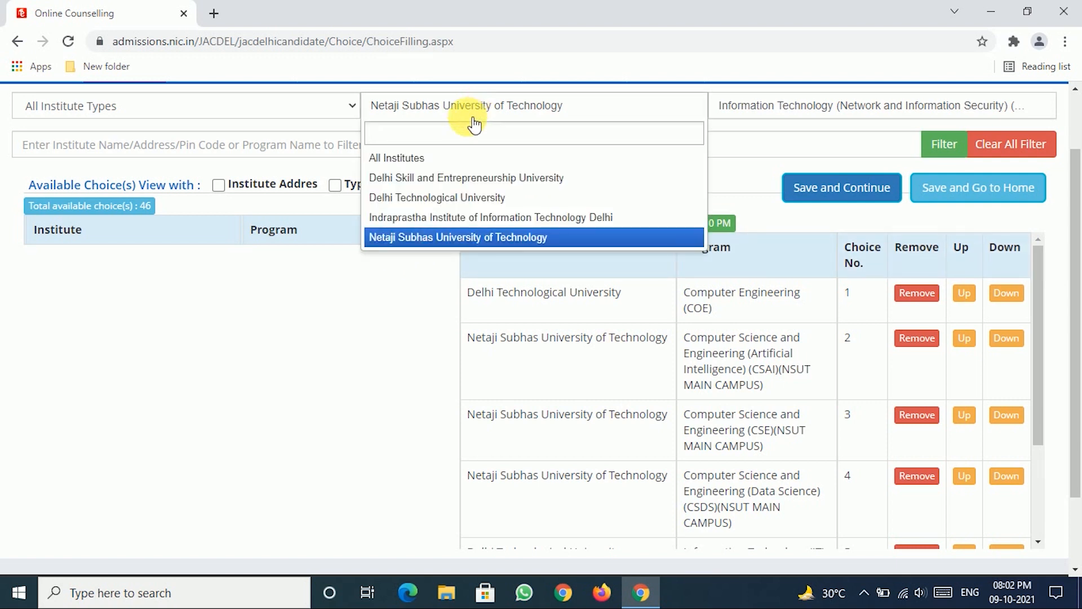
{"action": "type", "text": "dtu"}
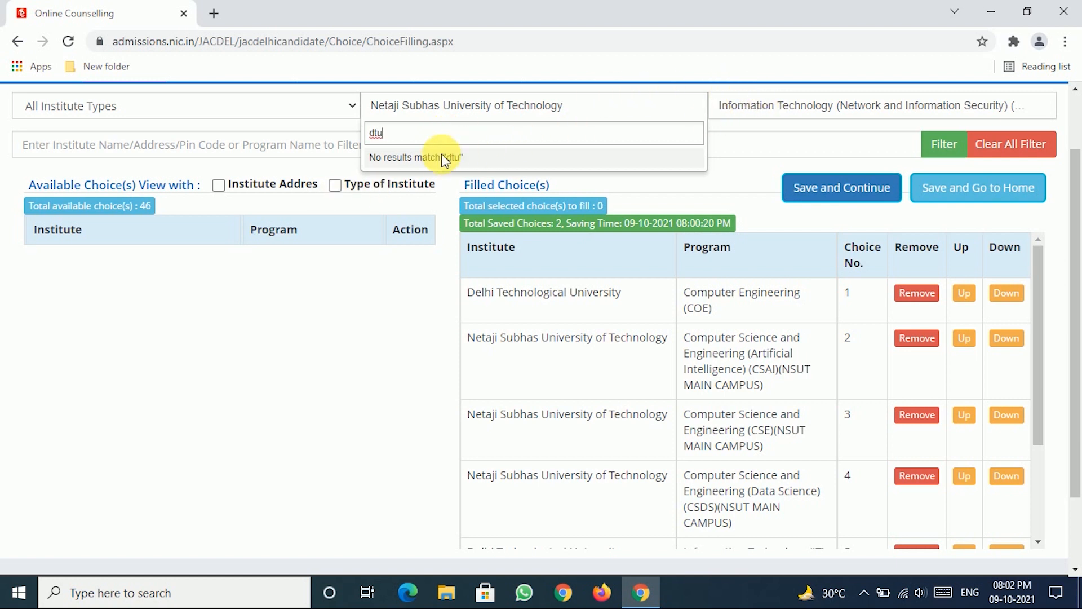
{"action": "key", "text": "BackSpace"}
{"action": "key", "text": "BackSpace"}
{"action": "key", "text": "BackSpace"}
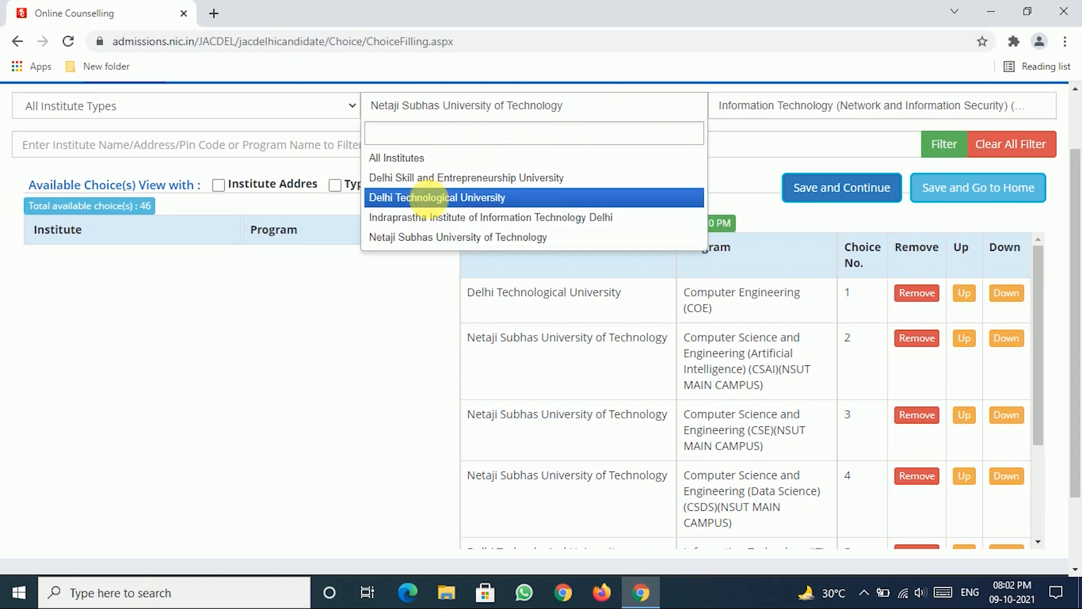
{"action": "left_click", "coordinate": [428, 199]}
Step: Look up "soft" in the program filter and add Delhi Technological University's Software Engineering (SE) to the filled choices
{"action": "left_click", "coordinate": [821, 107]}
{"action": "type", "text": "s"}
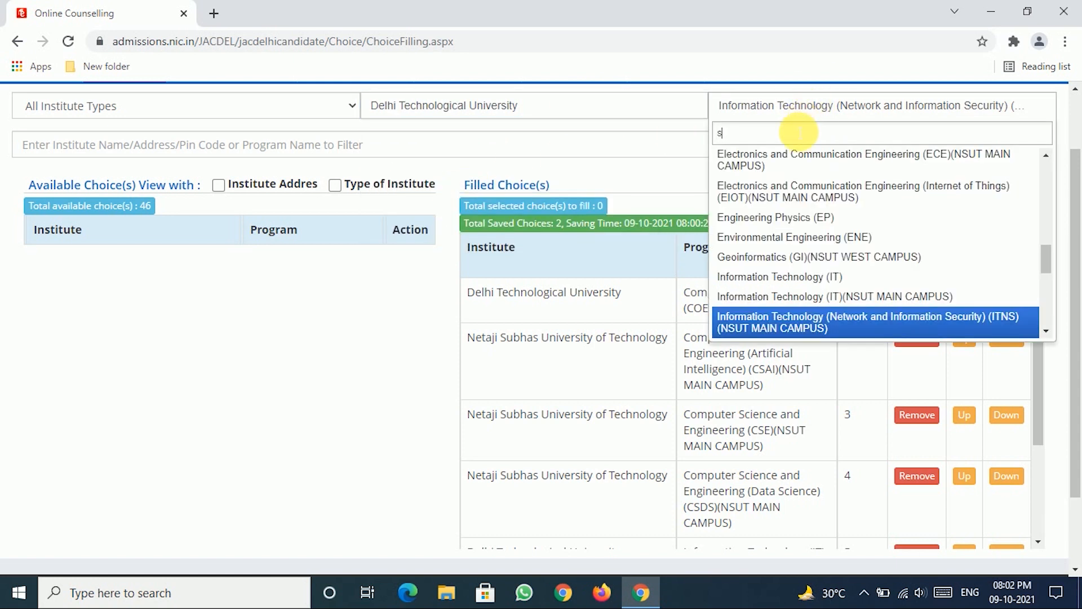
{"action": "type", "text": "e"}
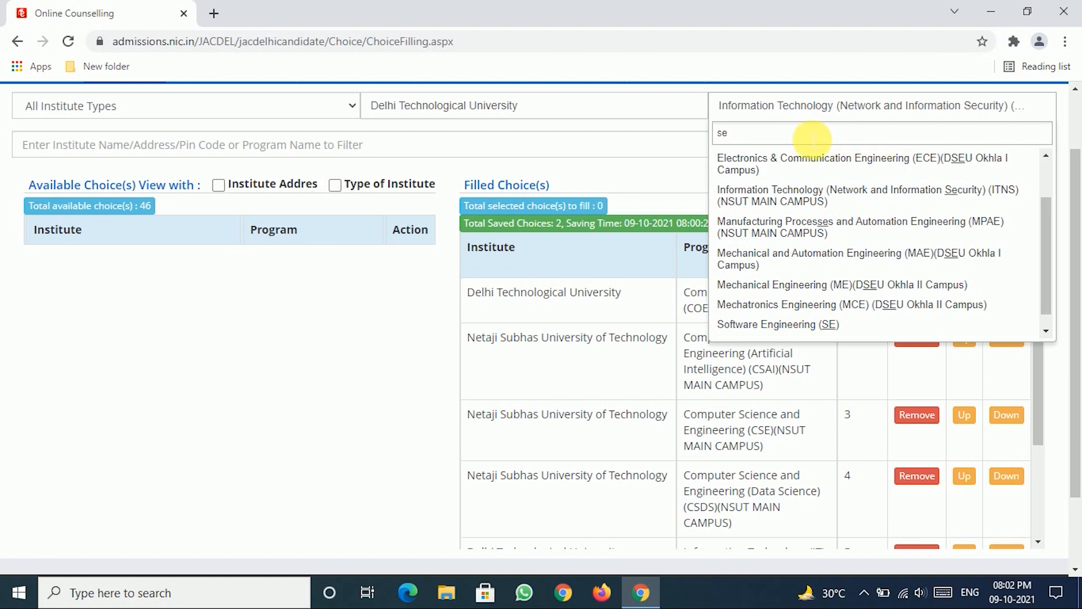
{"action": "key", "text": "BackSpace"}
{"action": "type", "text": "oft"}
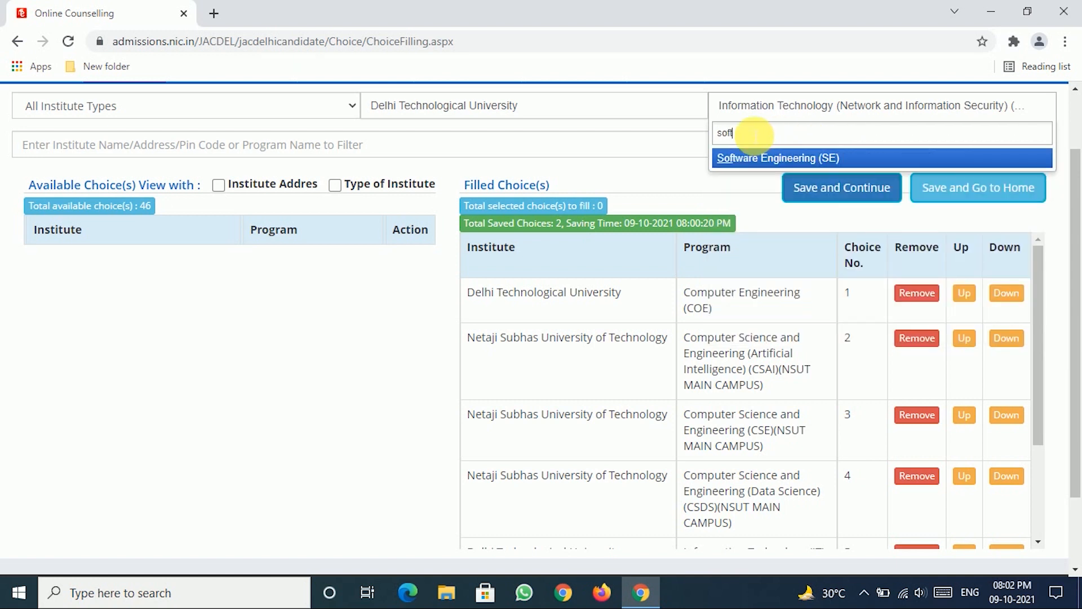
{"action": "left_click", "coordinate": [724, 160]}
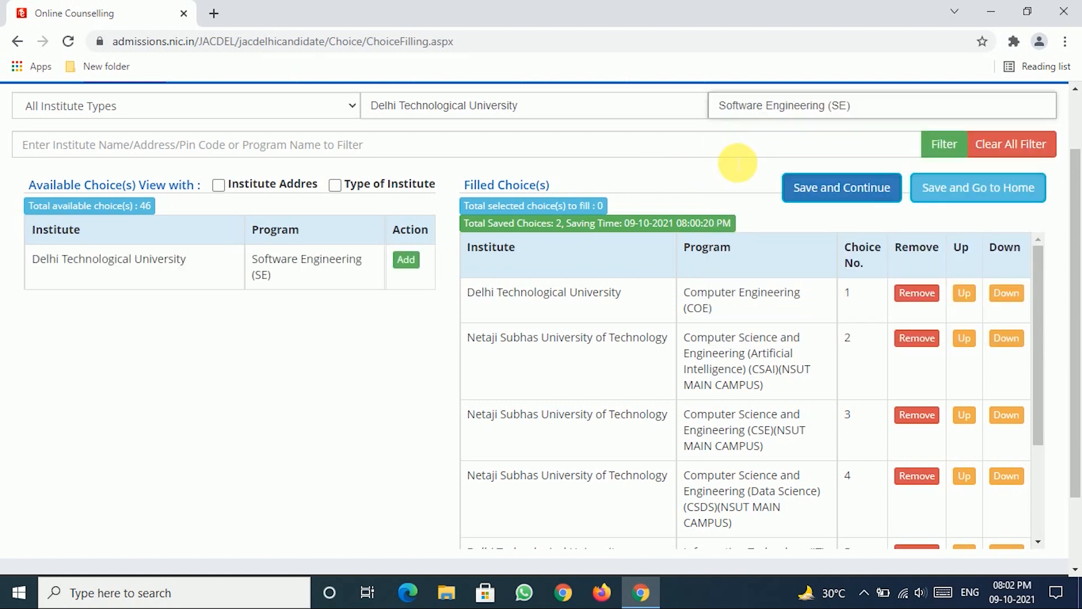
{"action": "left_click", "coordinate": [406, 260]}
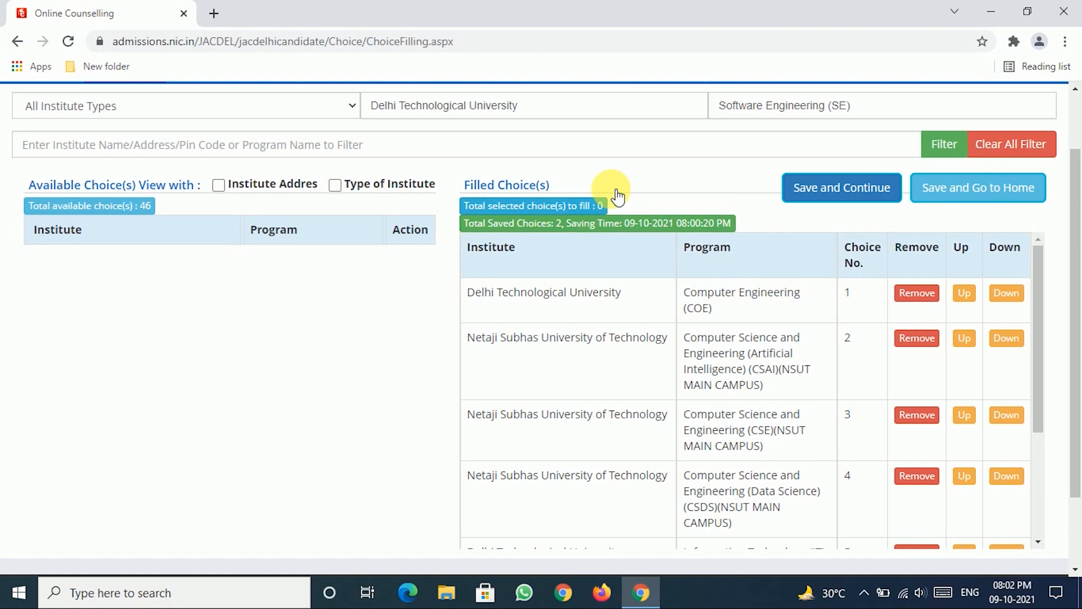
Step: Look up "math" in the program filter and add Delhi Technological University's Mathematics and Computing (MCE) to the filled choices
{"action": "left_click", "coordinate": [744, 106]}
{"action": "scroll", "coordinate": [736, 150], "scroll_direction": "up", "scroll_amount": 1}
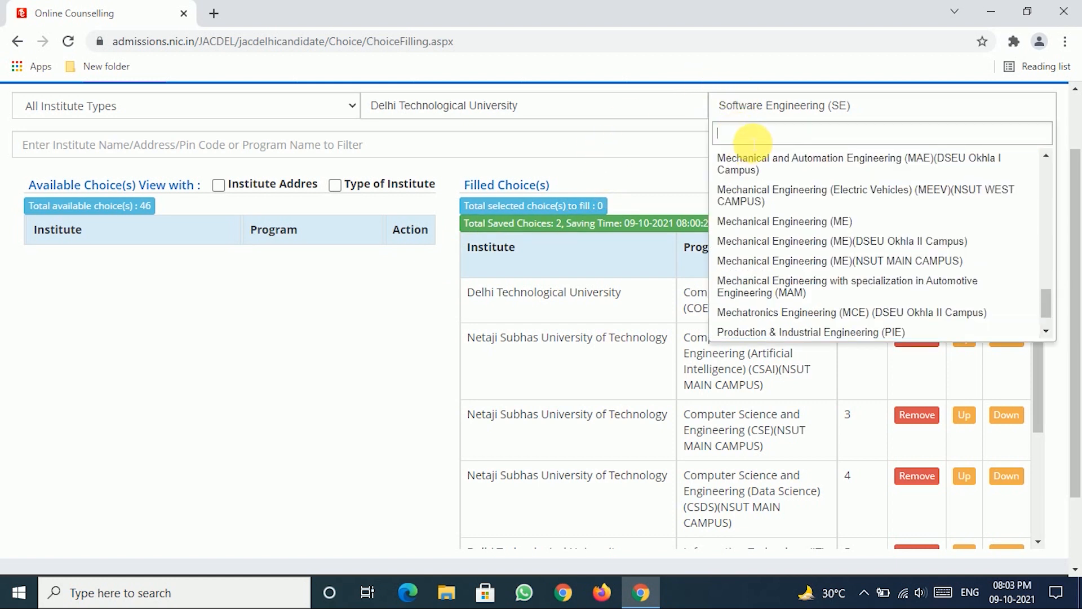
{"action": "type", "text": "math"}
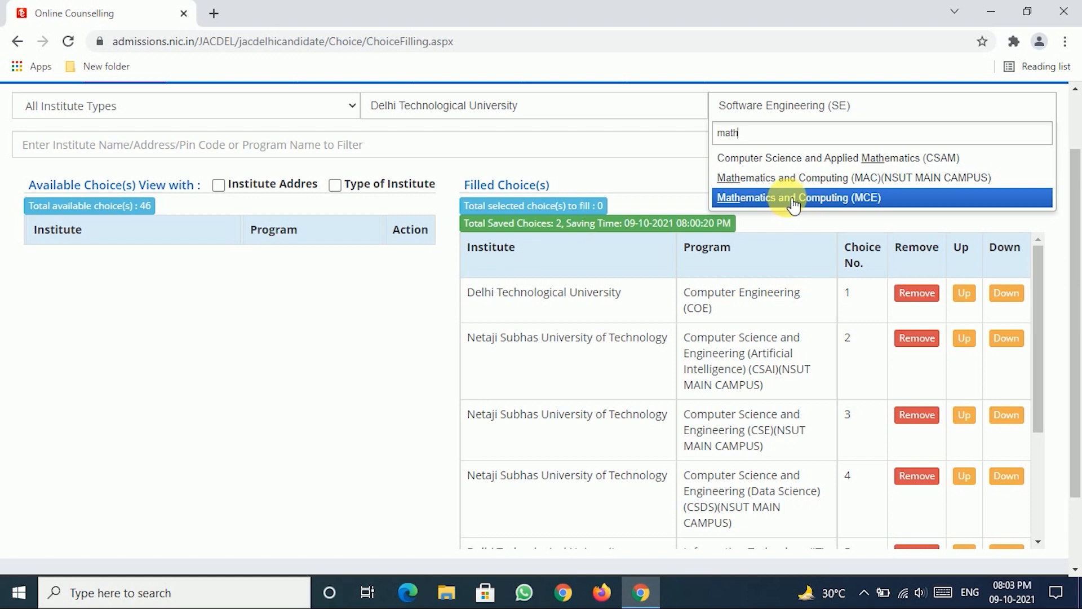
{"action": "left_click", "coordinate": [797, 198]}
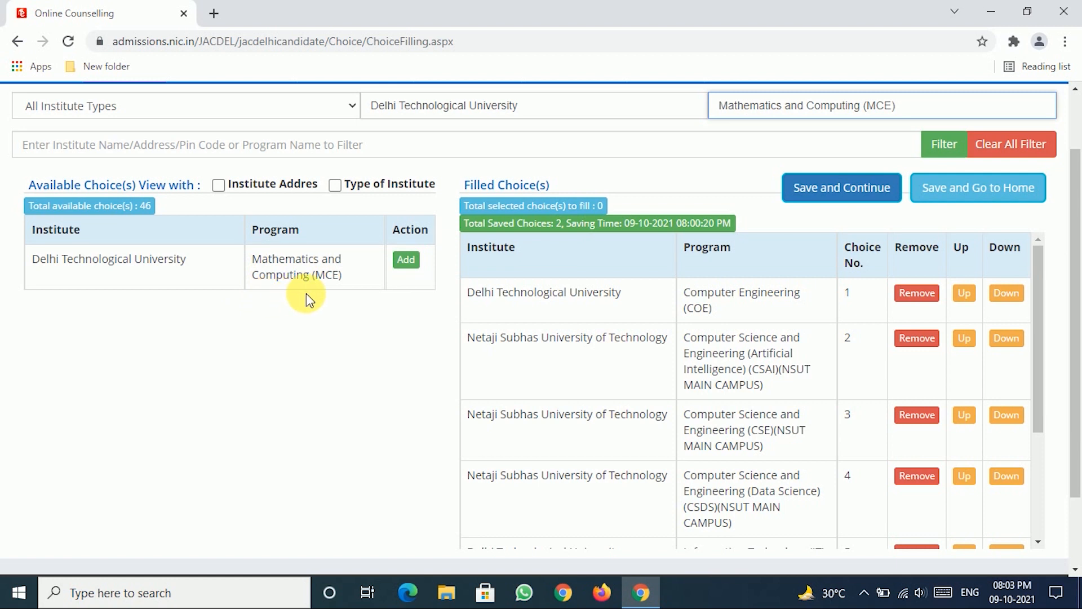
{"action": "left_click", "coordinate": [405, 261]}
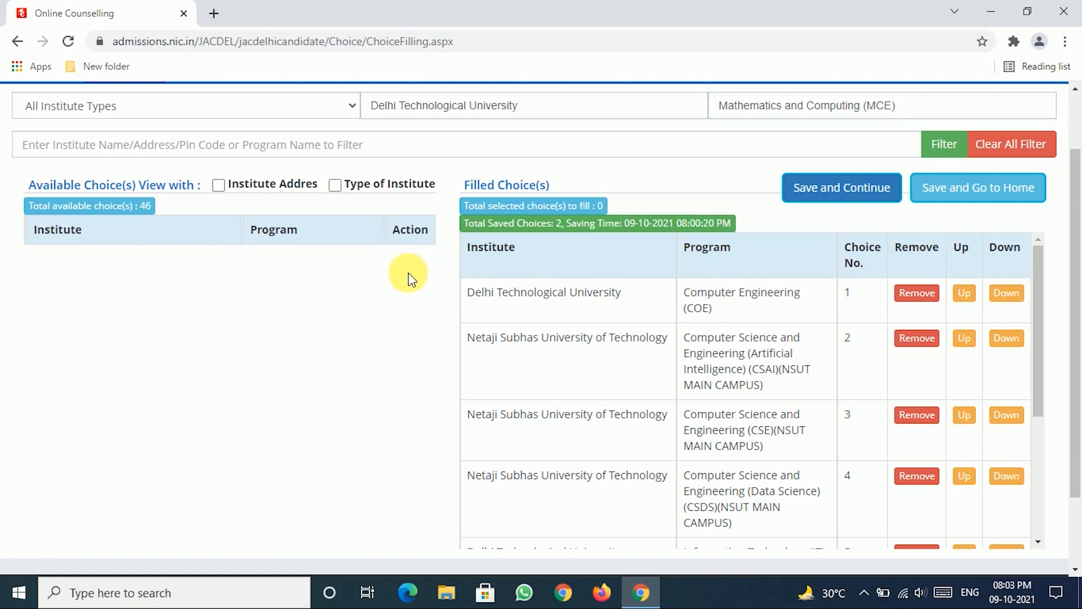
Step: Filter the choices to Netaji Subhas University of Technology and Mathematics and Computing (MCE), looked up with "mce"
{"action": "left_click", "coordinate": [647, 115]}
{"action": "left_click", "coordinate": [420, 237]}
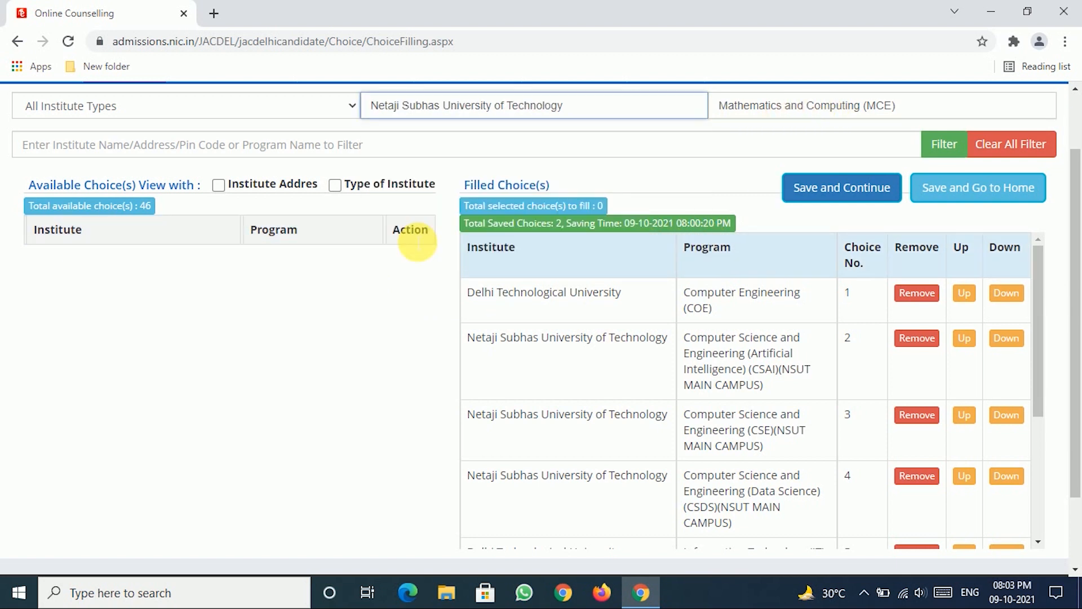
{"action": "left_click", "coordinate": [770, 109]}
{"action": "type", "text": "mce"}
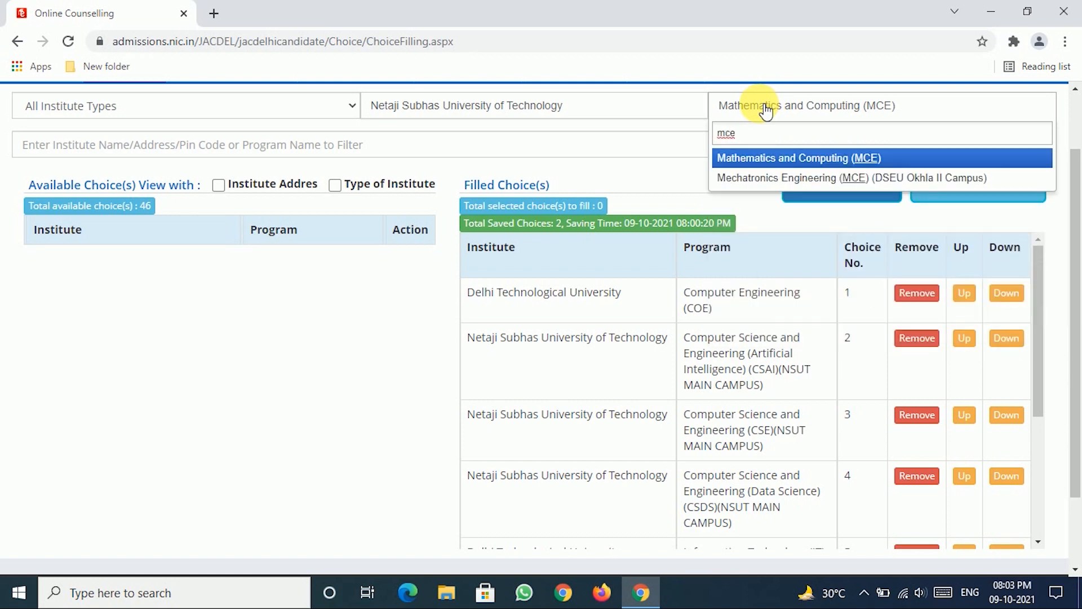
{"action": "left_click", "coordinate": [792, 159]}
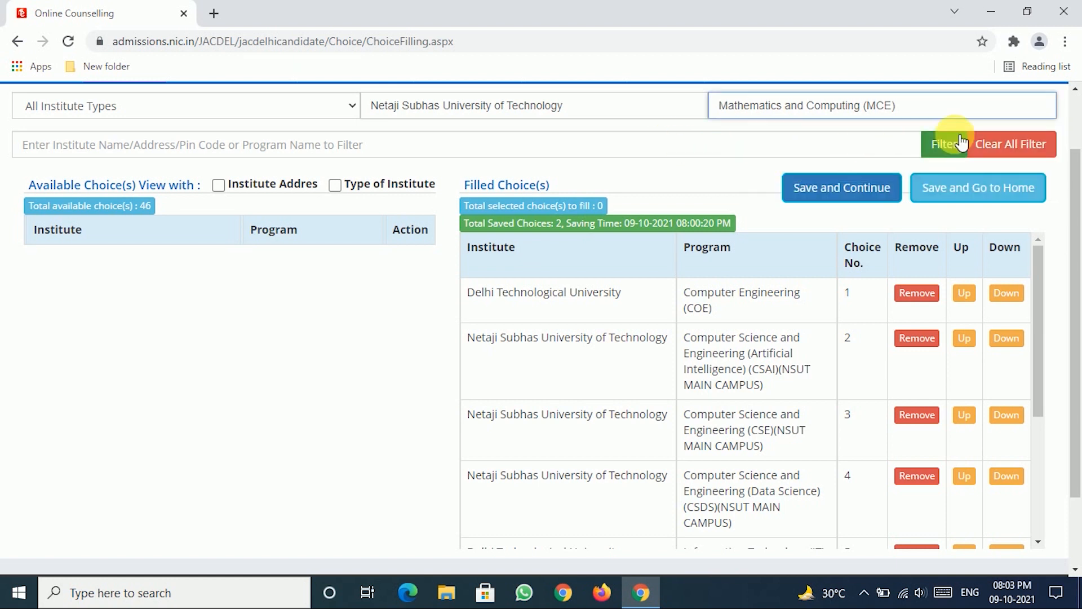
Step: Look up "math" in the program filter and add Mathematics and Computing (MAC)(NSUT MAIN CAMPUS) to the filled choices
{"action": "left_click", "coordinate": [912, 109]}
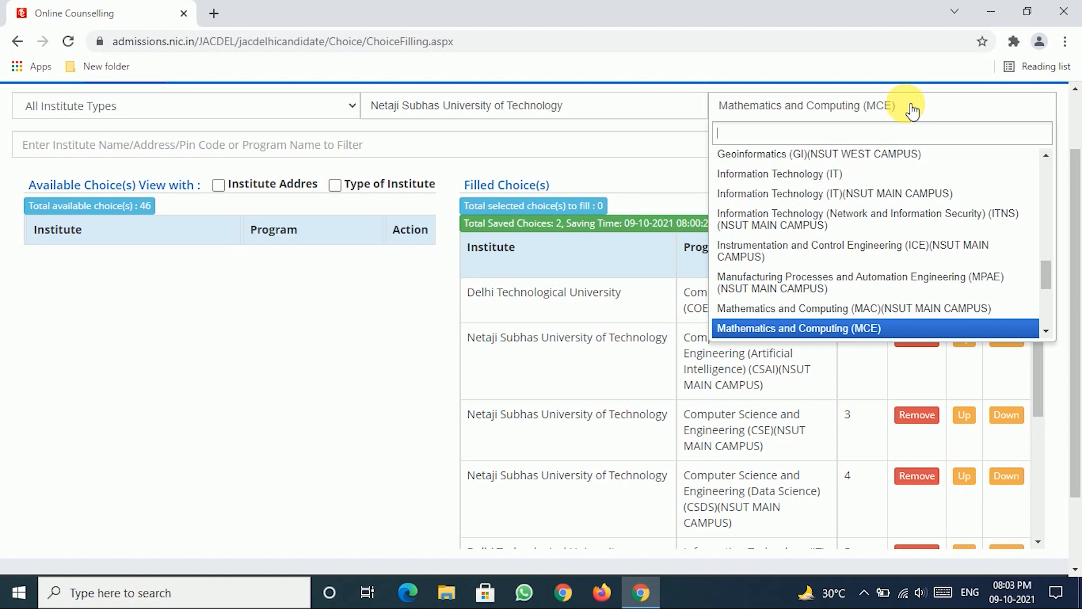
{"action": "type", "text": "math"}
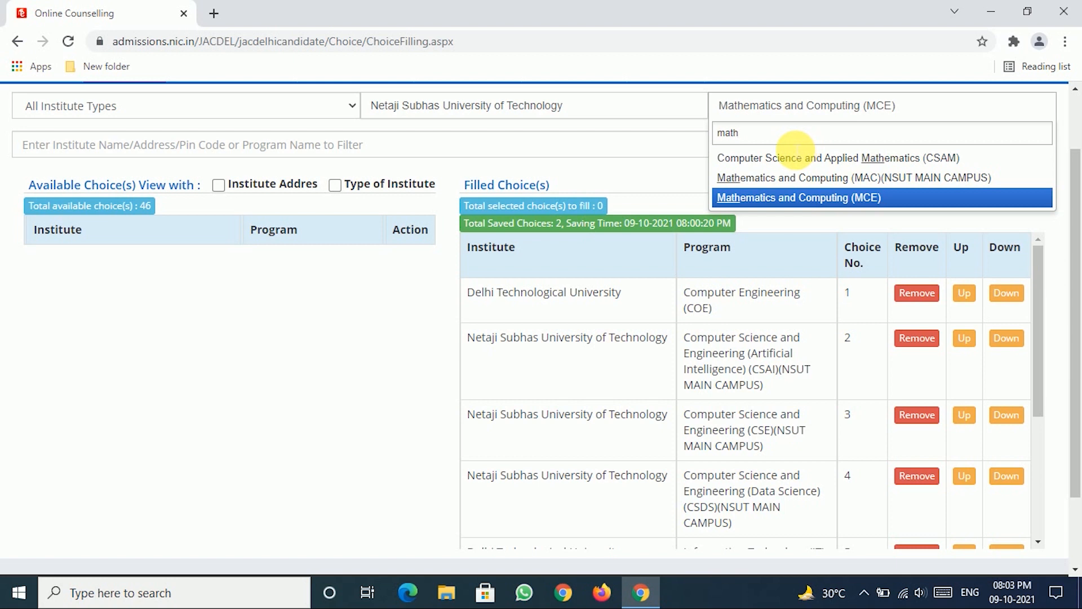
{"action": "left_click", "coordinate": [825, 184]}
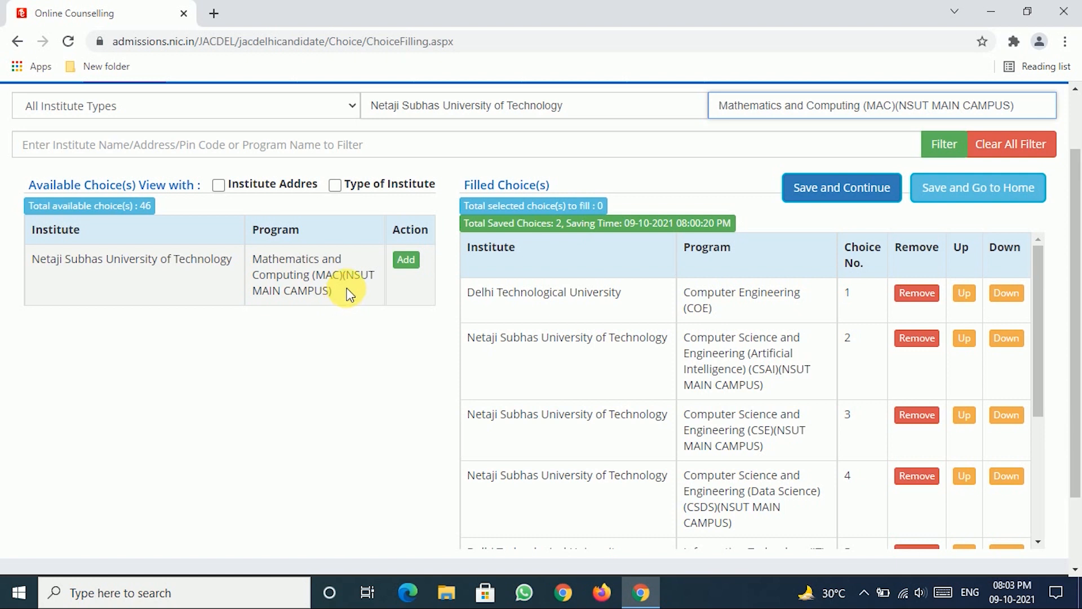
{"action": "left_click", "coordinate": [406, 259]}
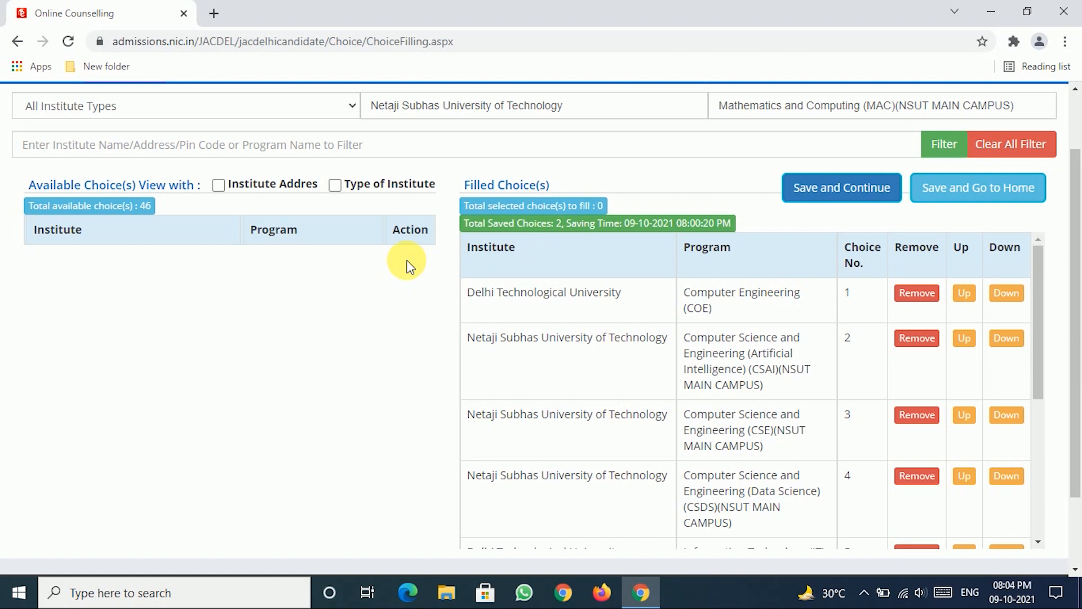
Step: Set the institute filter to Delhi Technological University, look up "ele" among the programs, and save the pending changes to the filled choices
{"action": "left_click", "coordinate": [495, 106]}
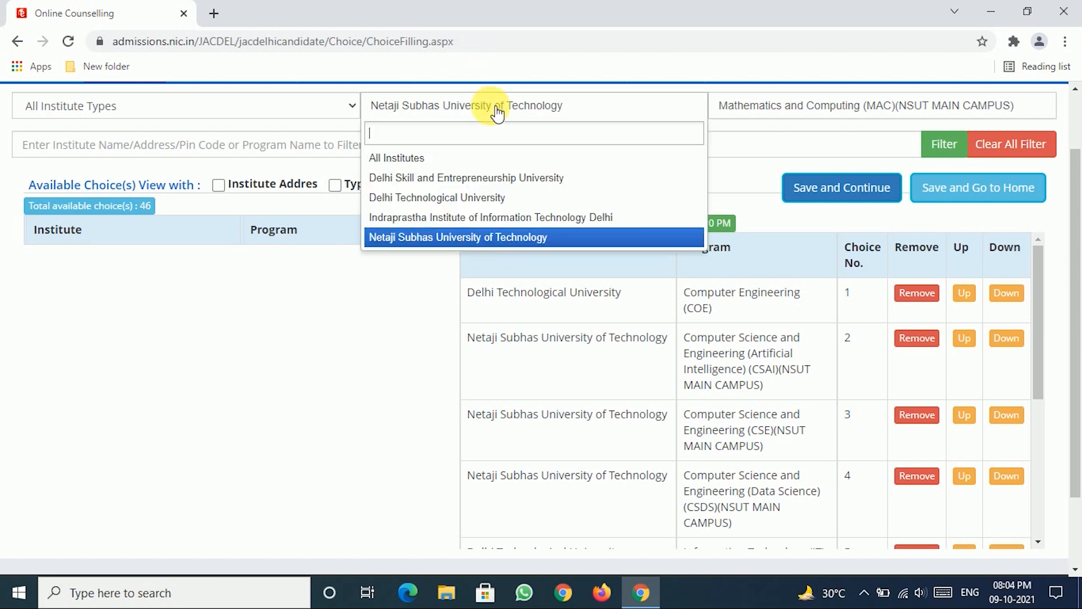
{"action": "left_click", "coordinate": [431, 197]}
{"action": "left_click", "coordinate": [761, 106]}
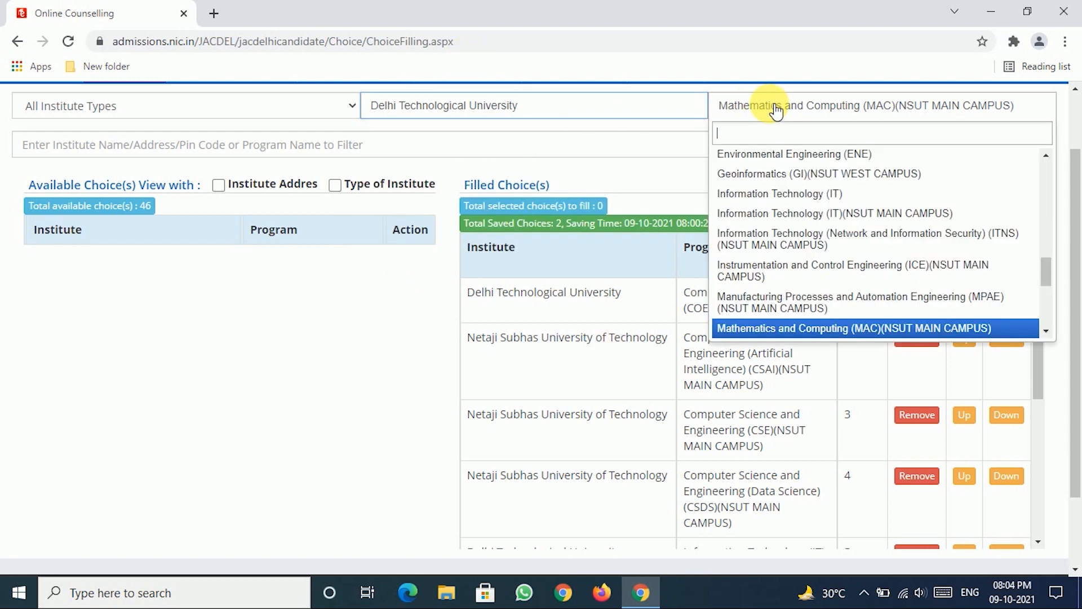
{"action": "type", "text": "ele"}
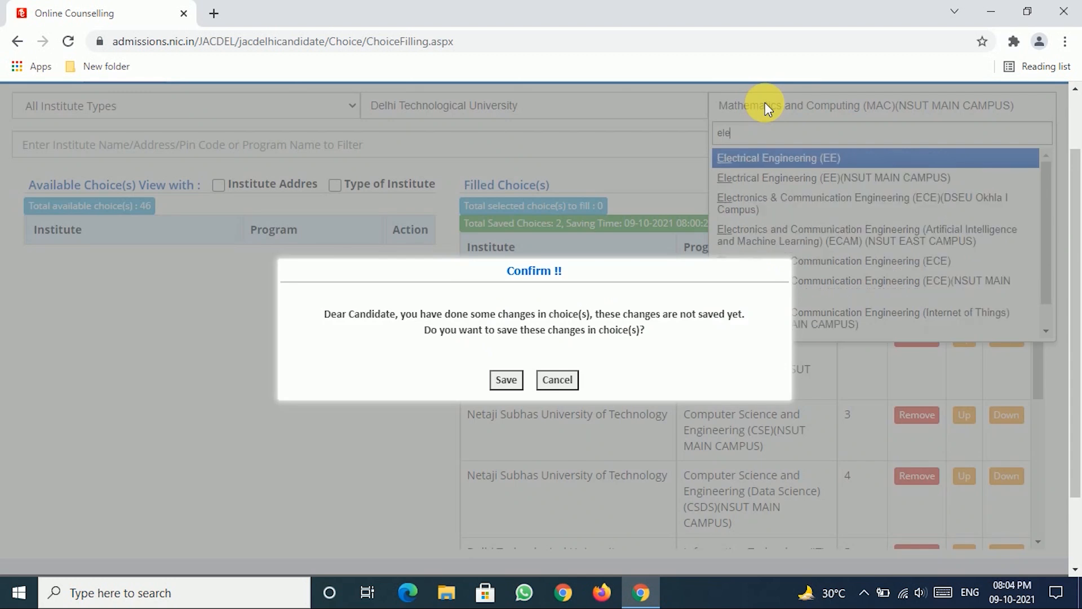
{"action": "left_click", "coordinate": [505, 380]}
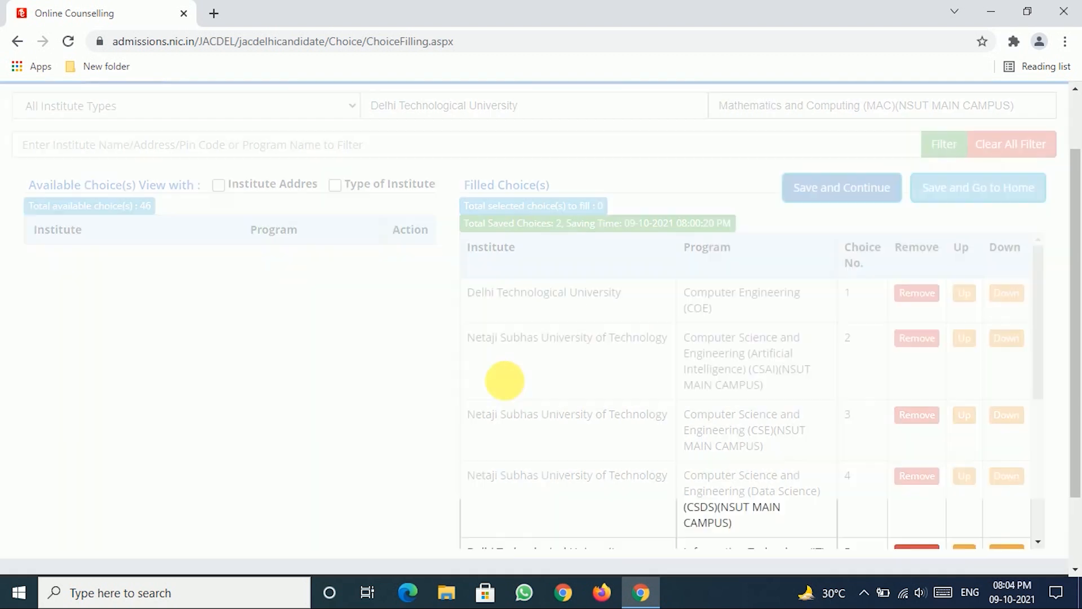
{"action": "left_click", "coordinate": [770, 297]}
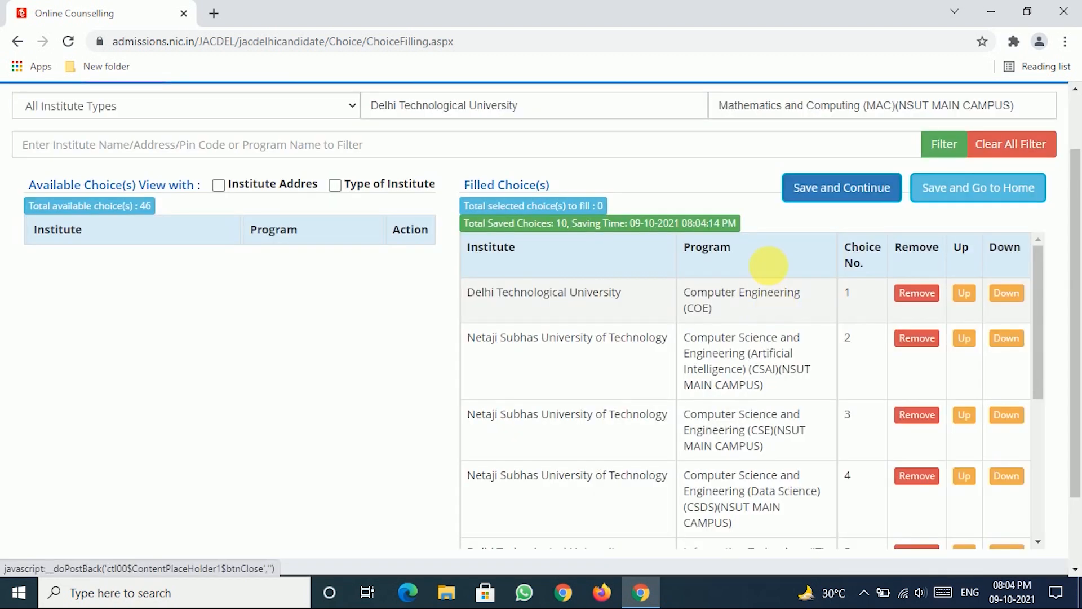
Step: Look up "electronics" in the program filter and add Delhi Technological University's Electronics and Communication Engineering (ECE) to the filled choices
{"action": "left_click", "coordinate": [770, 111]}
{"action": "type", "text": "elect"}
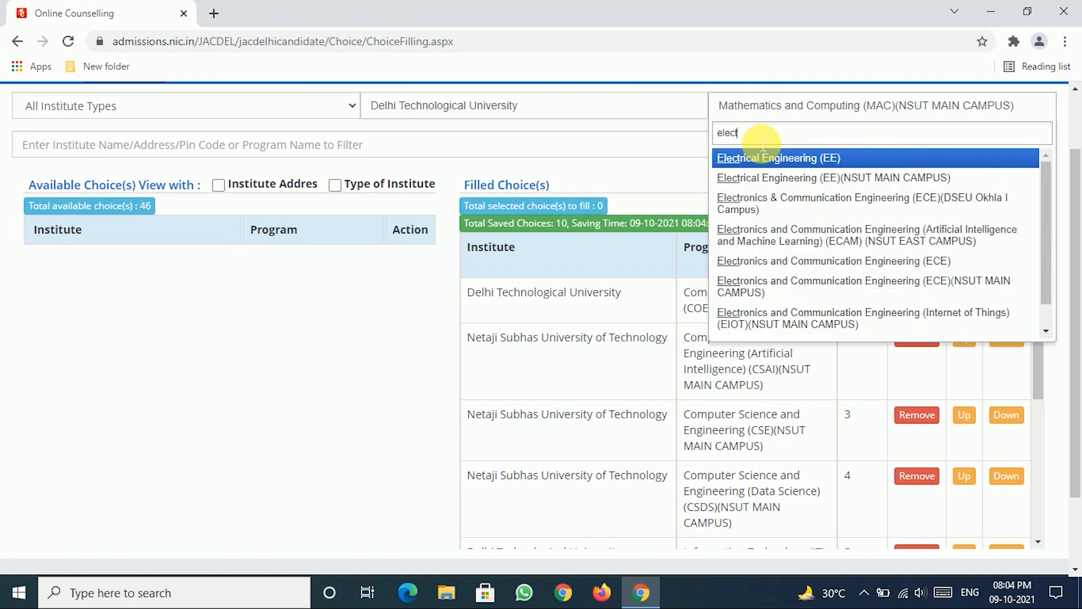
{"action": "type", "text": "ronics"}
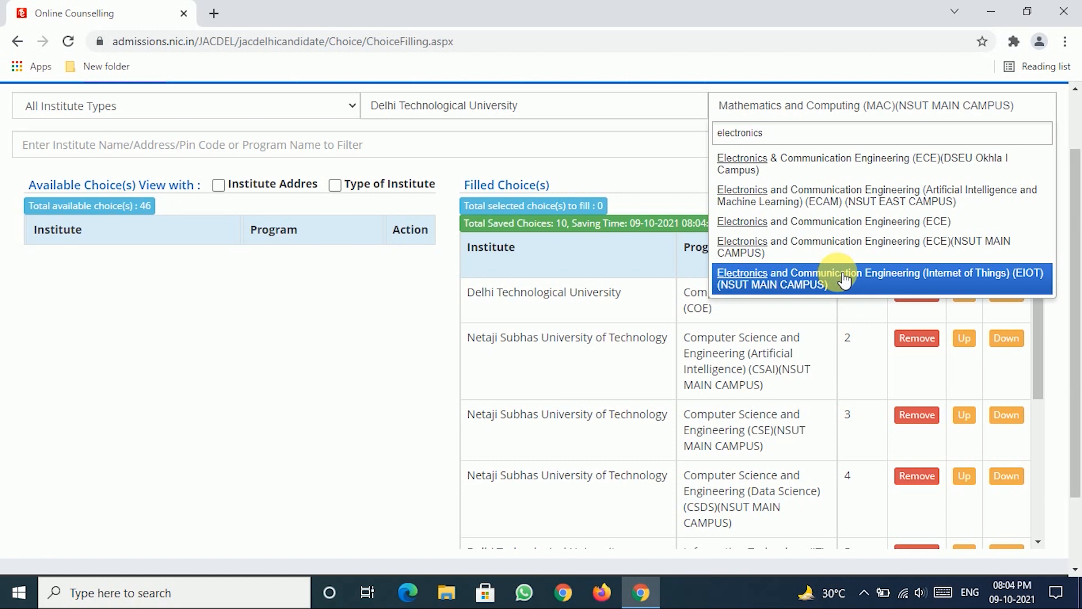
{"action": "left_click", "coordinate": [848, 232]}
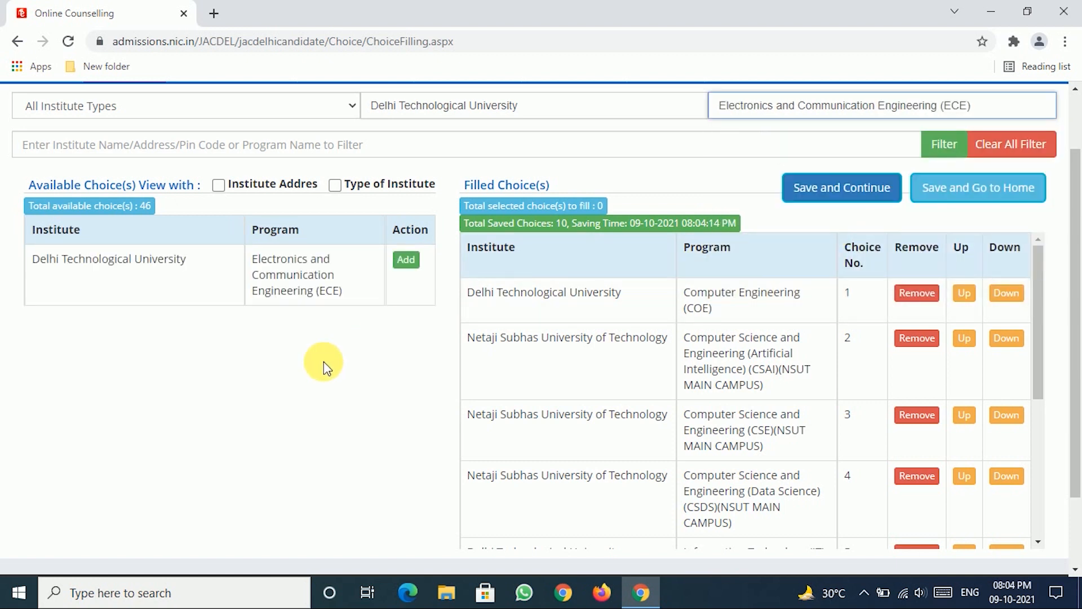
{"action": "left_click", "coordinate": [405, 261]}
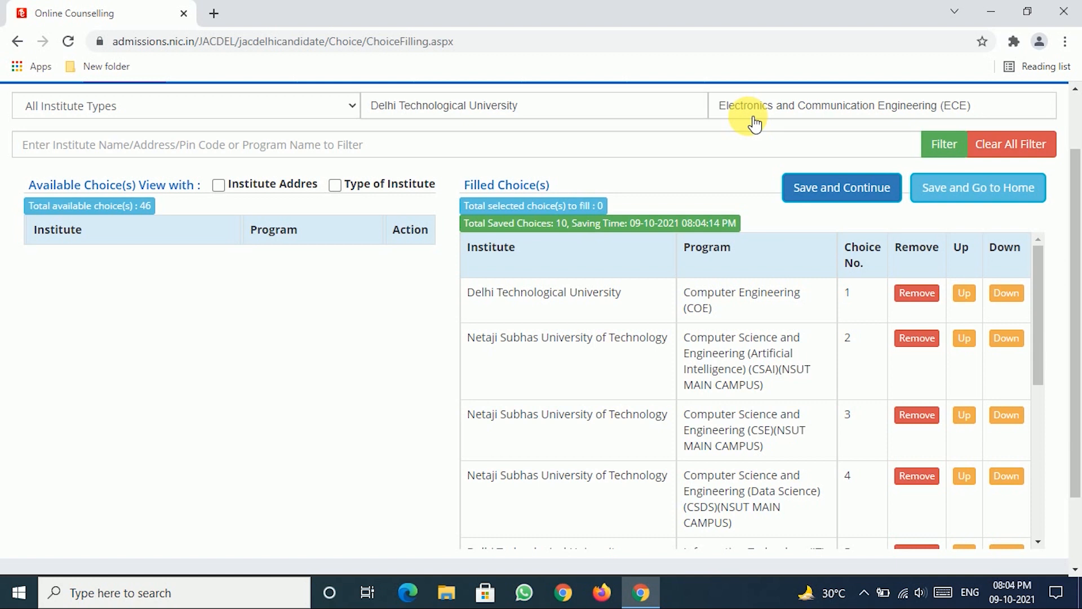
Step: Filter to Netaji Subhas University of Technology, look up "eiot", and add Electronics and Communication Engineering (Internet of Things) (EIOT)(NSUT MAIN CAMPUS) to the filled choices
{"action": "left_click", "coordinate": [585, 109]}
{"action": "left_click", "coordinate": [447, 237]}
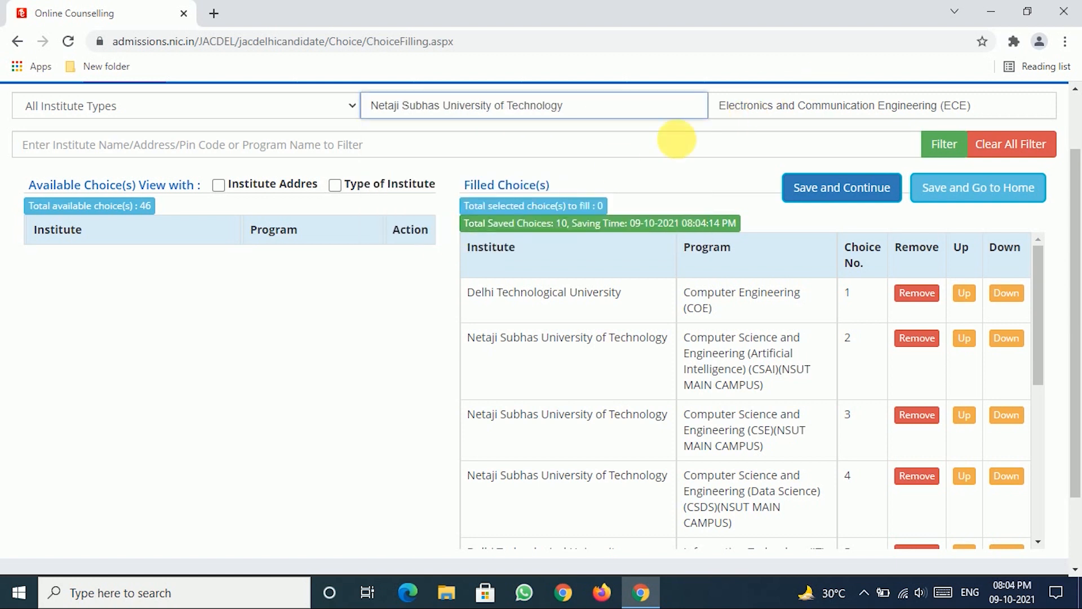
{"action": "left_click", "coordinate": [746, 106]}
{"action": "type", "text": "eiot"}
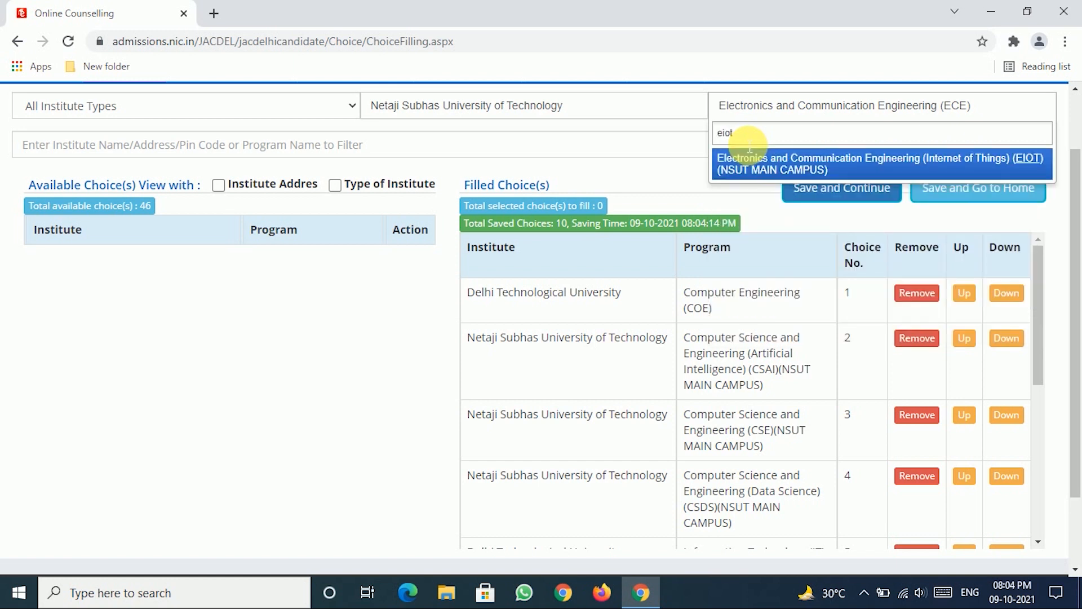
{"action": "left_click", "coordinate": [828, 163]}
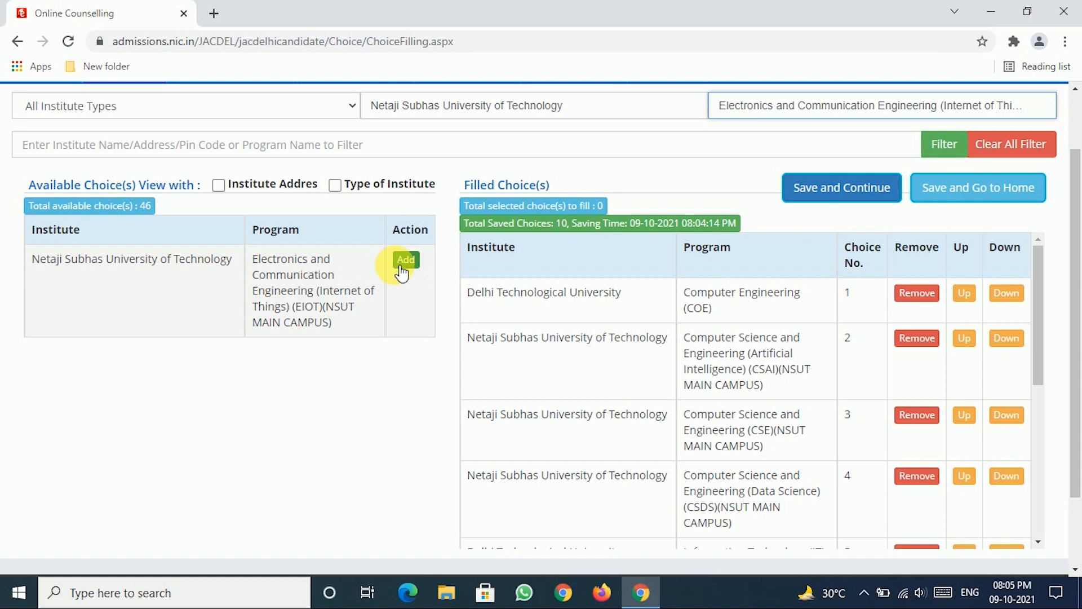
{"action": "left_click", "coordinate": [405, 260]}
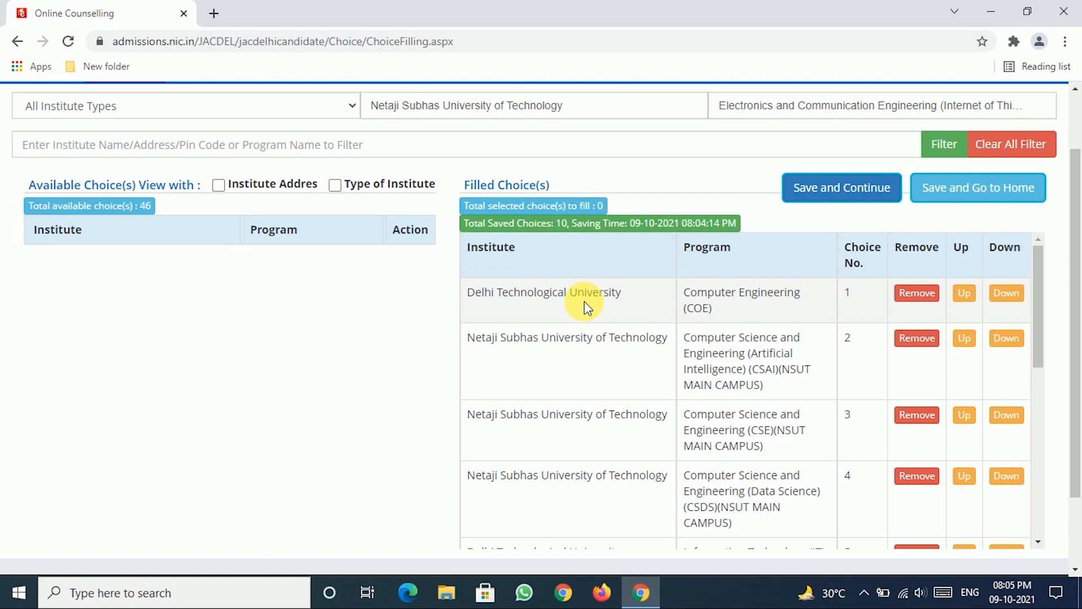
Step: Look up "ece" in the program filter and add Electronics and Communication Engineering (ECE)(NSUT MAIN CAMPUS) to the filled choices
{"action": "left_click", "coordinate": [803, 108]}
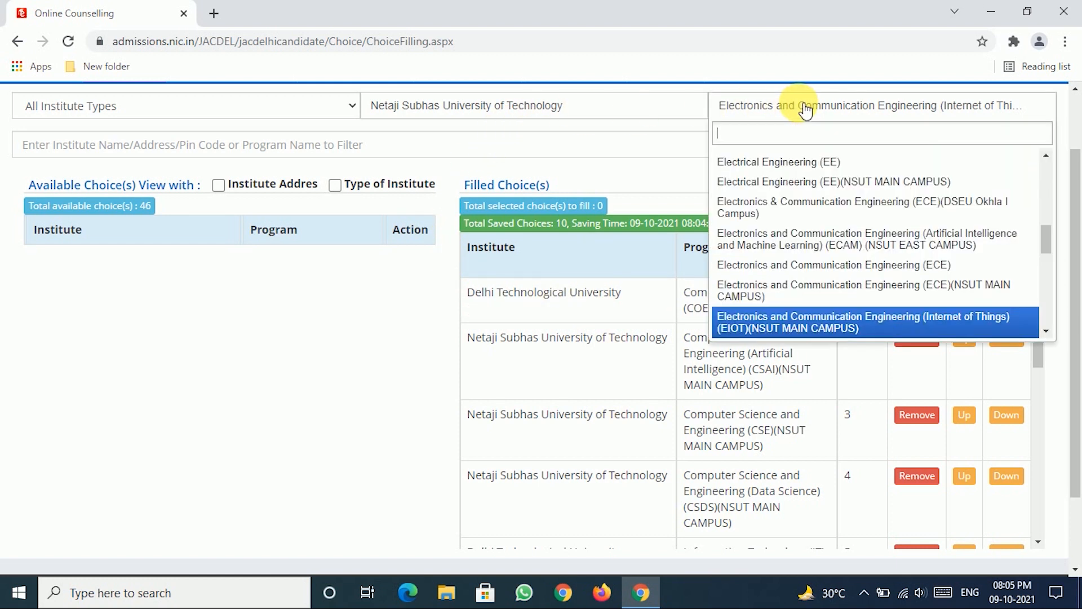
{"action": "type", "text": "ec"}
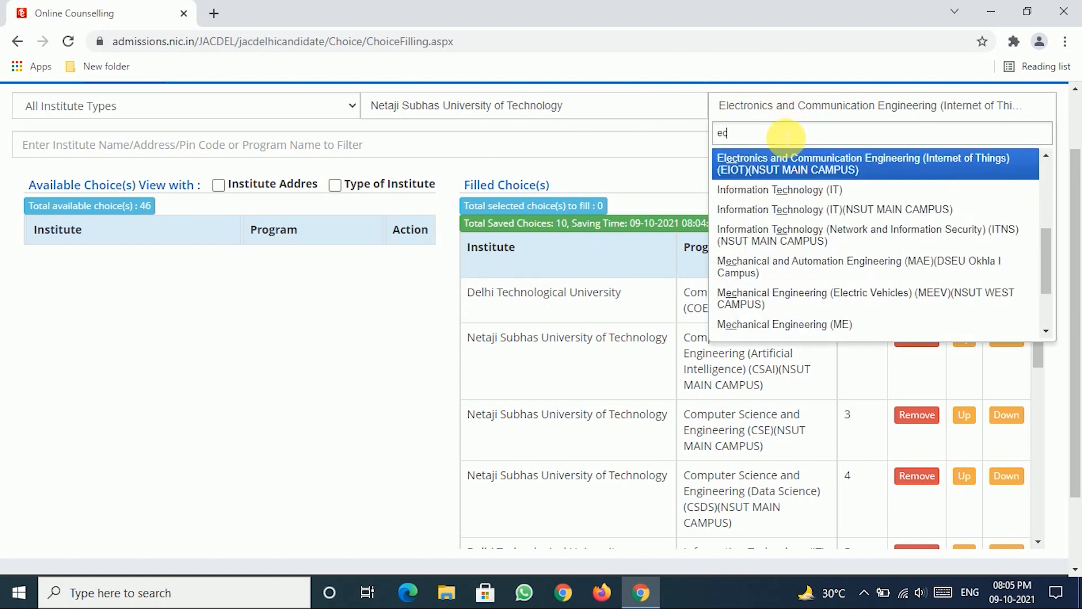
{"action": "type", "text": "e"}
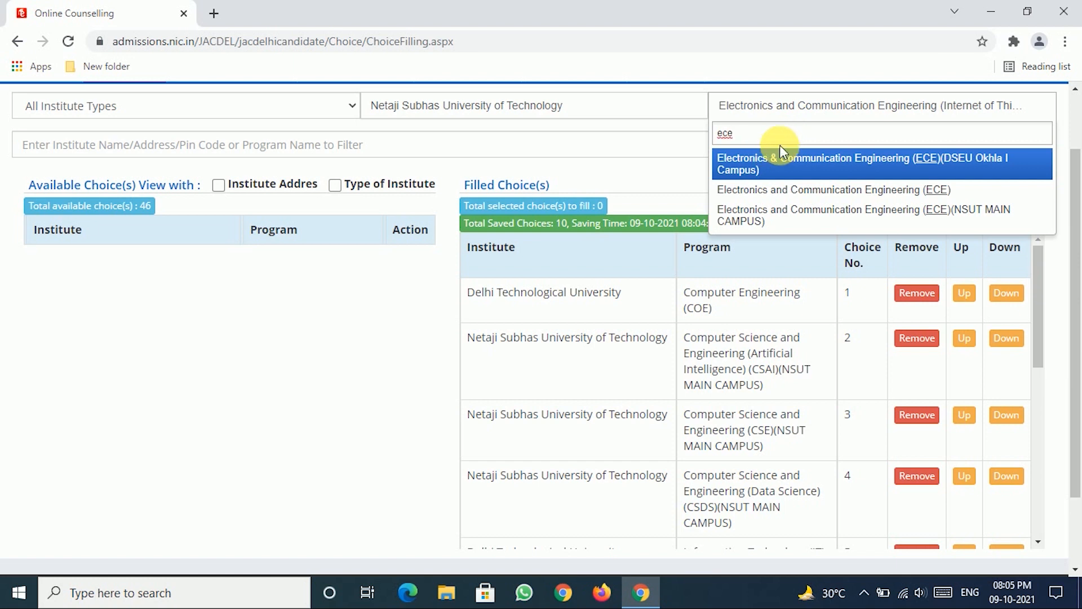
{"action": "left_click", "coordinate": [794, 213]}
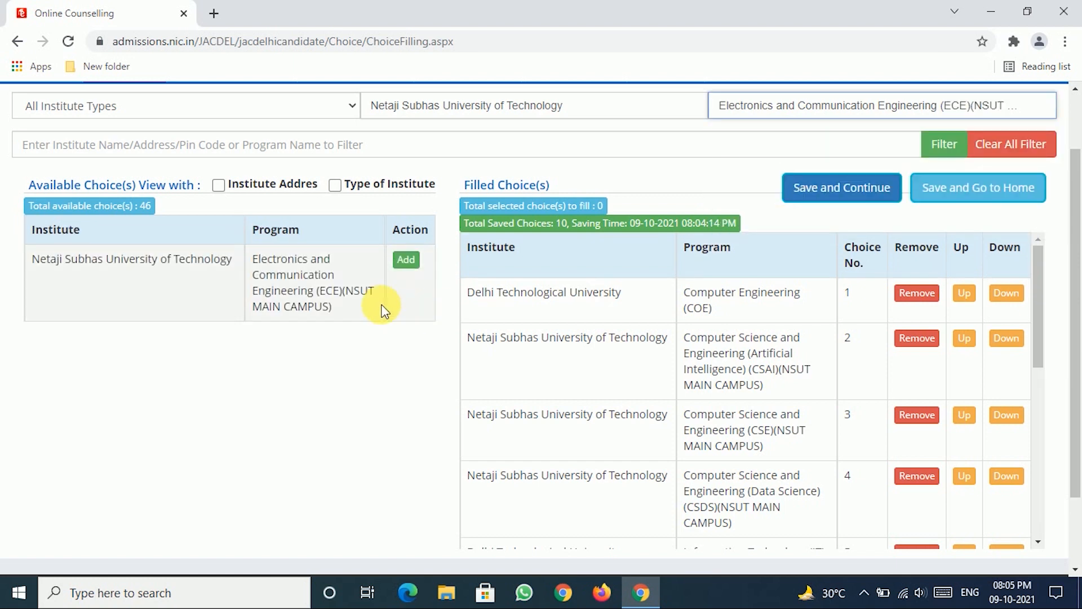
{"action": "left_click", "coordinate": [406, 261]}
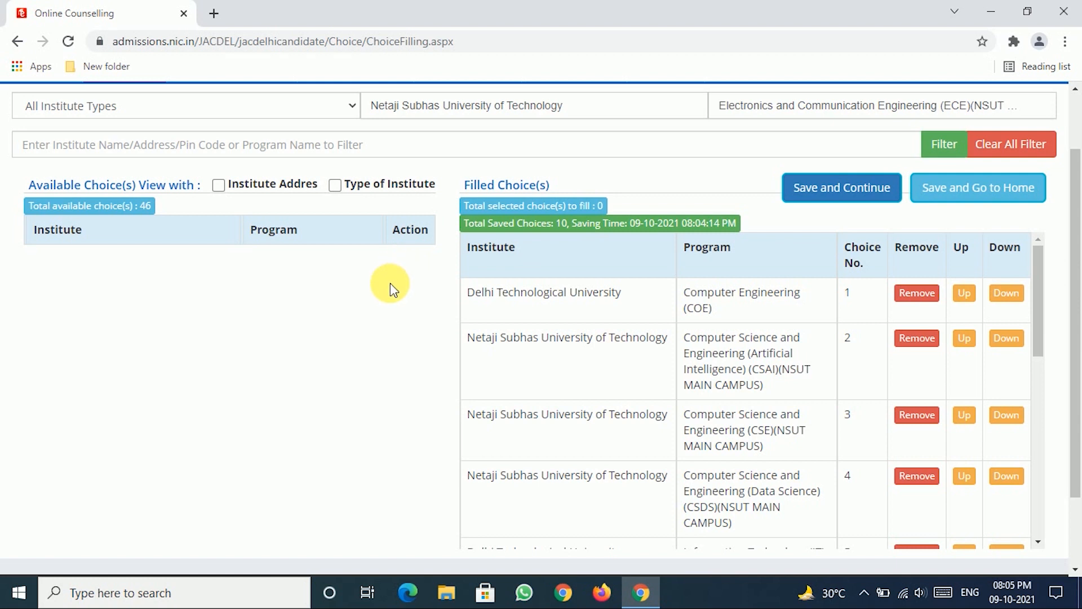
Step: Filter to Delhi Technological University, look up "electrical" among the programs, and add Electrical Engineering (EE) to the filled choices
{"action": "left_click", "coordinate": [445, 107]}
{"action": "left_click", "coordinate": [404, 198]}
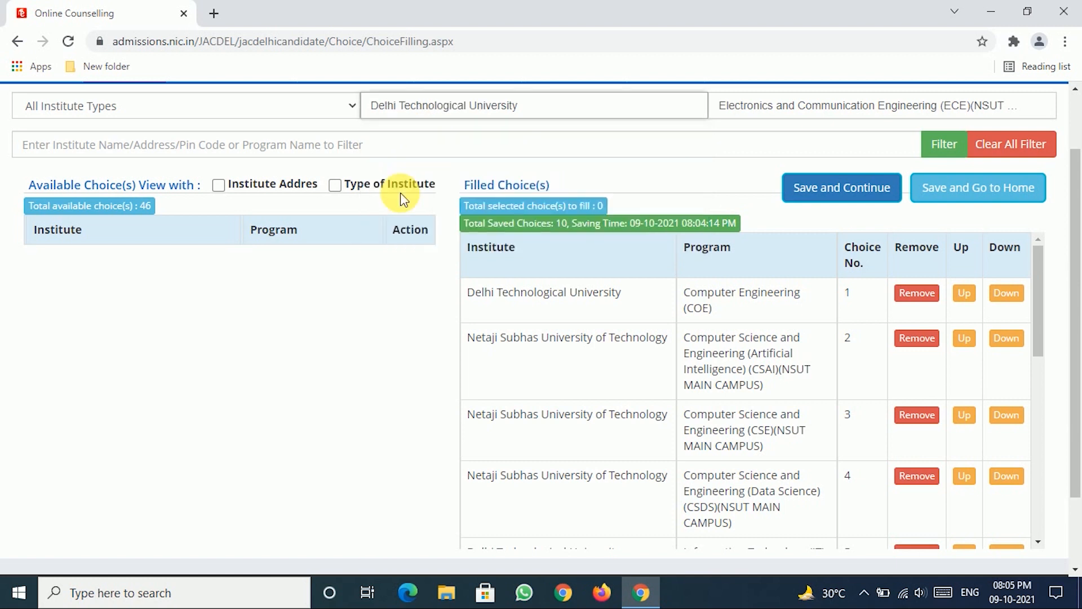
{"action": "left_click", "coordinate": [756, 109]}
{"action": "type", "text": "e"}
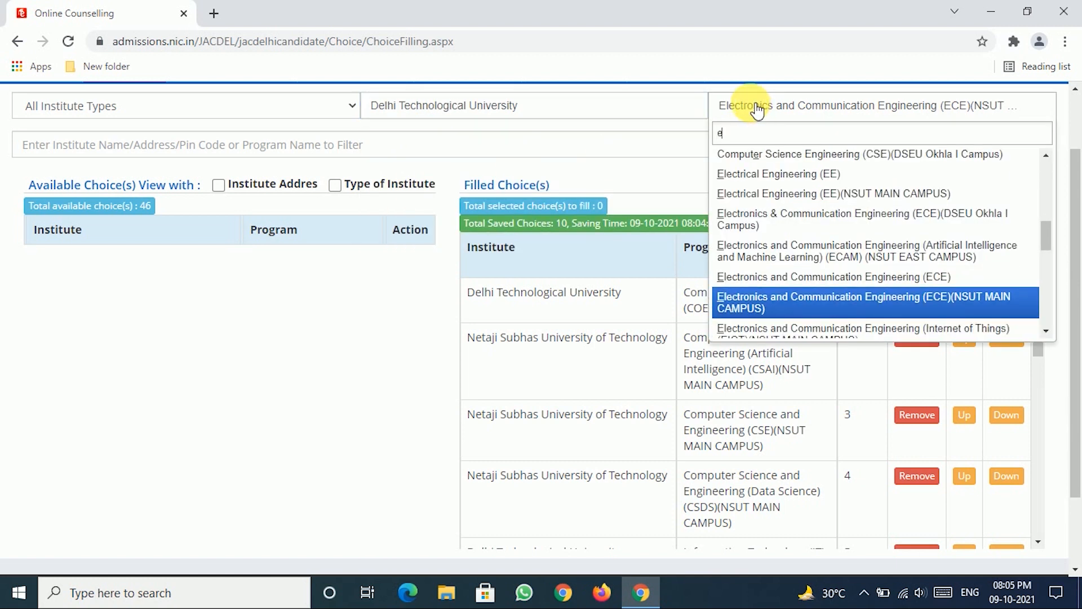
{"action": "type", "text": "lectrical"}
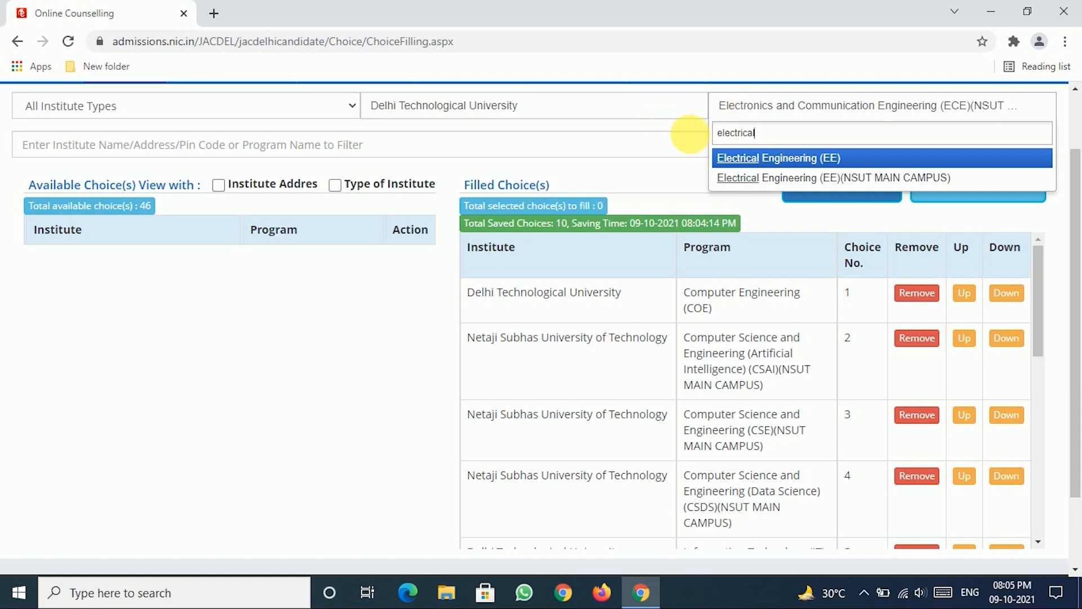
{"action": "left_click", "coordinate": [826, 159]}
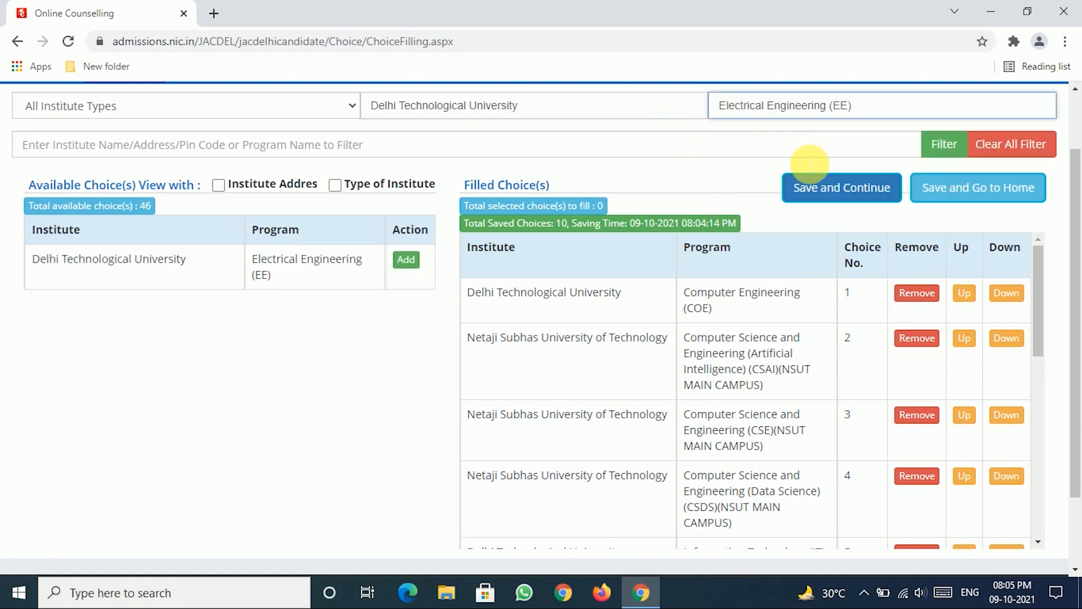
{"action": "left_click", "coordinate": [403, 264]}
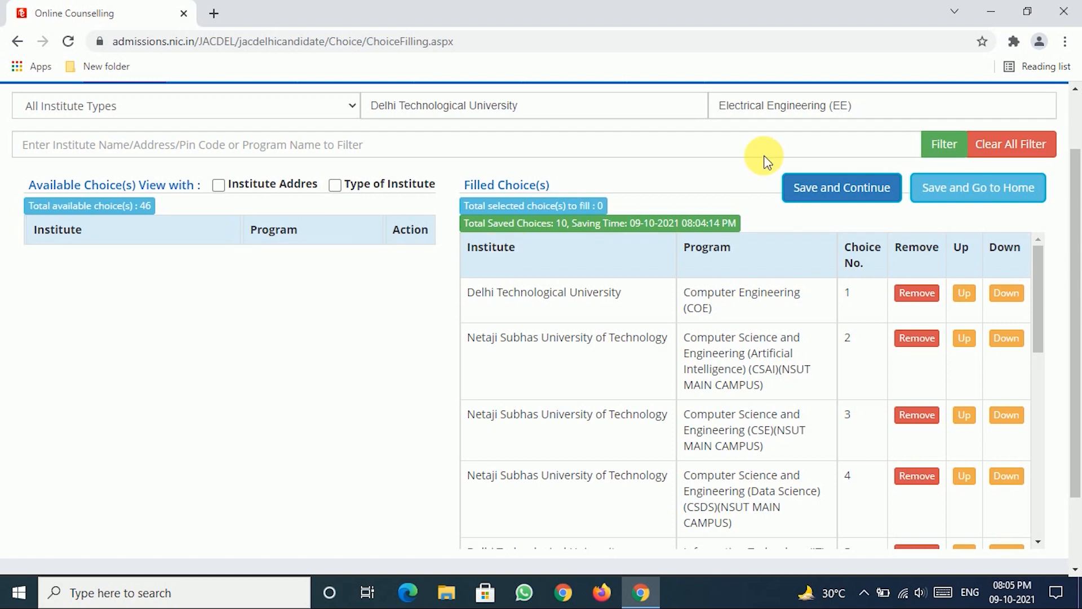
Step: Filter to Netaji Subhas University of Technology, look up "electrical", and add Electrical Engineering (EE)(NSUT MAIN CAMPUS) to the filled choices
{"action": "left_click", "coordinate": [647, 117]}
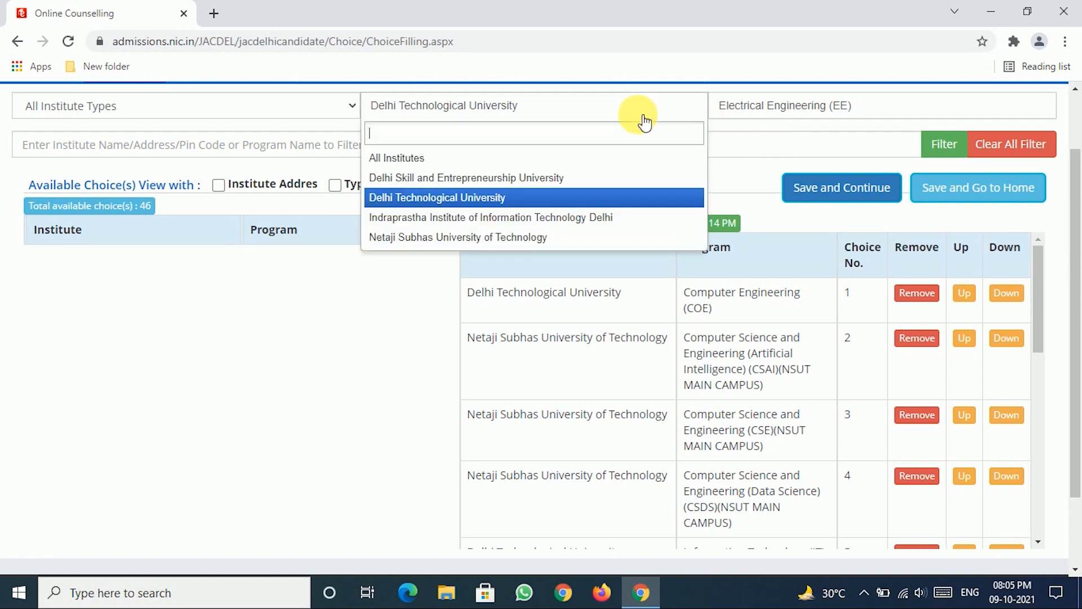
{"action": "left_click", "coordinate": [447, 236]}
{"action": "left_click", "coordinate": [786, 105]}
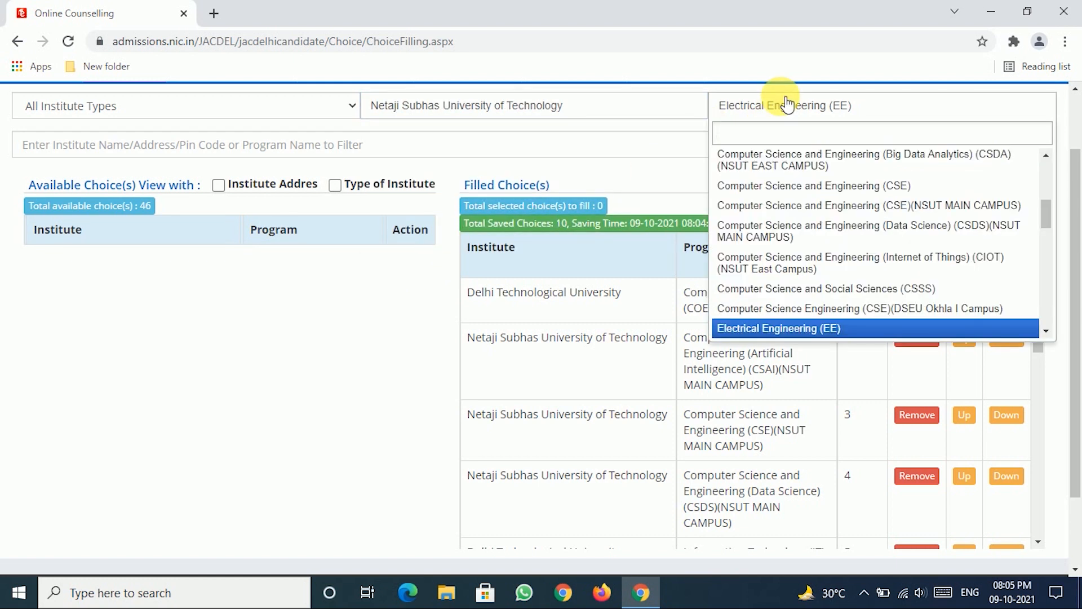
{"action": "type", "text": "w"}
{"action": "key", "text": "BackSpace"}
{"action": "type", "text": "electrical"}
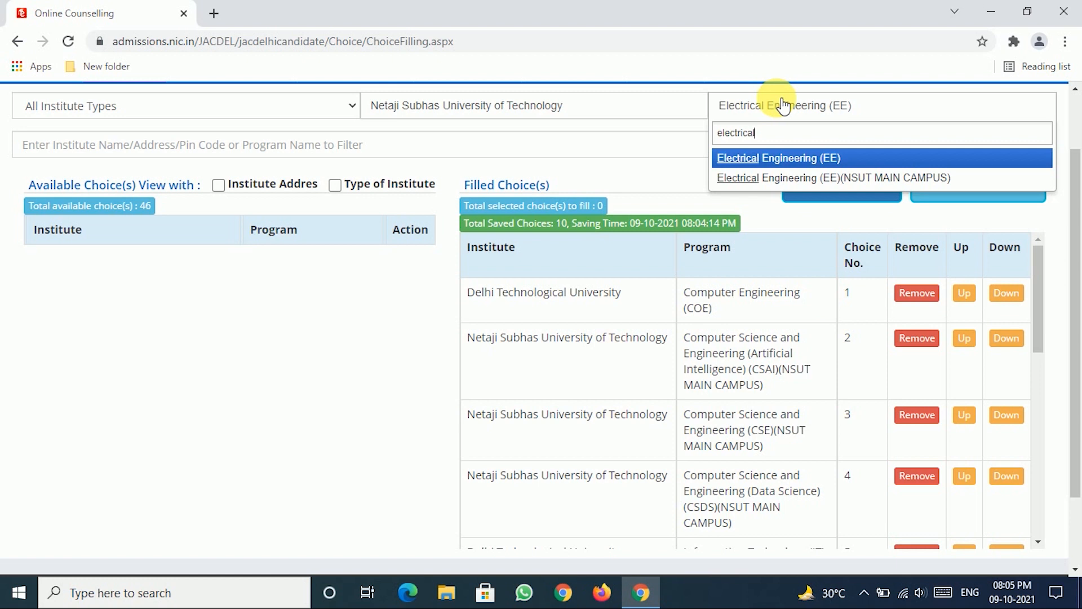
{"action": "left_click", "coordinate": [811, 178]}
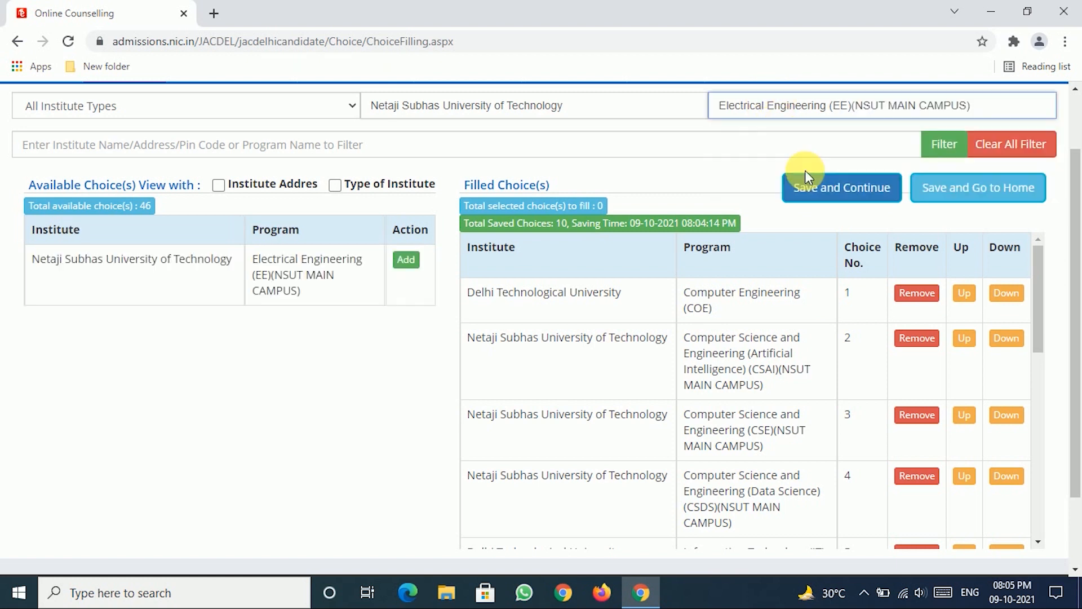
{"action": "left_click", "coordinate": [407, 261]}
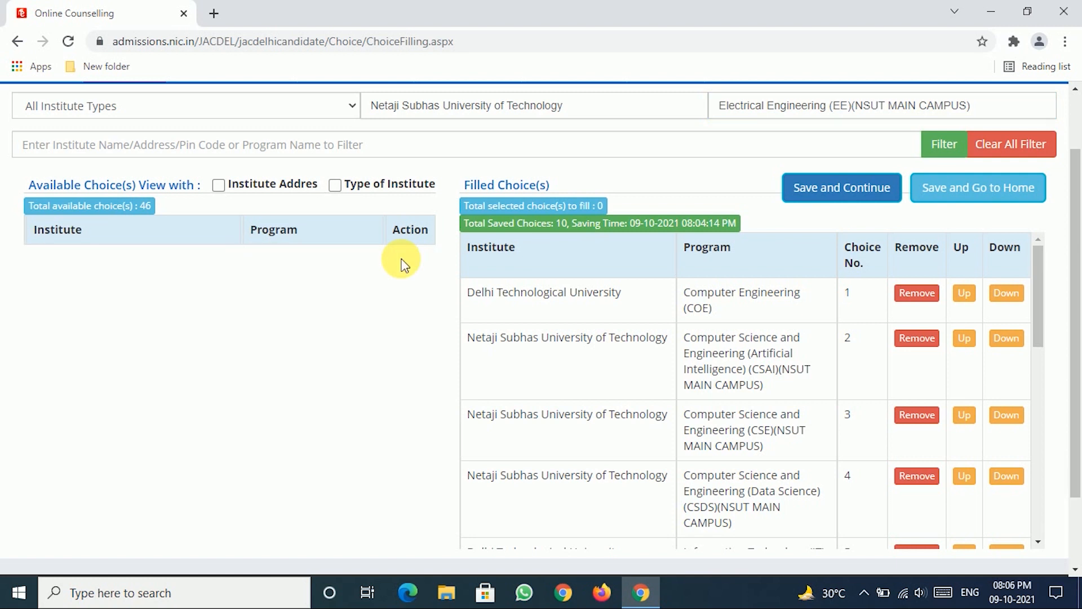
Step: Set the institute filter to Delhi Technological University and look up "mechanical" among the programs
{"action": "left_click", "coordinate": [648, 107]}
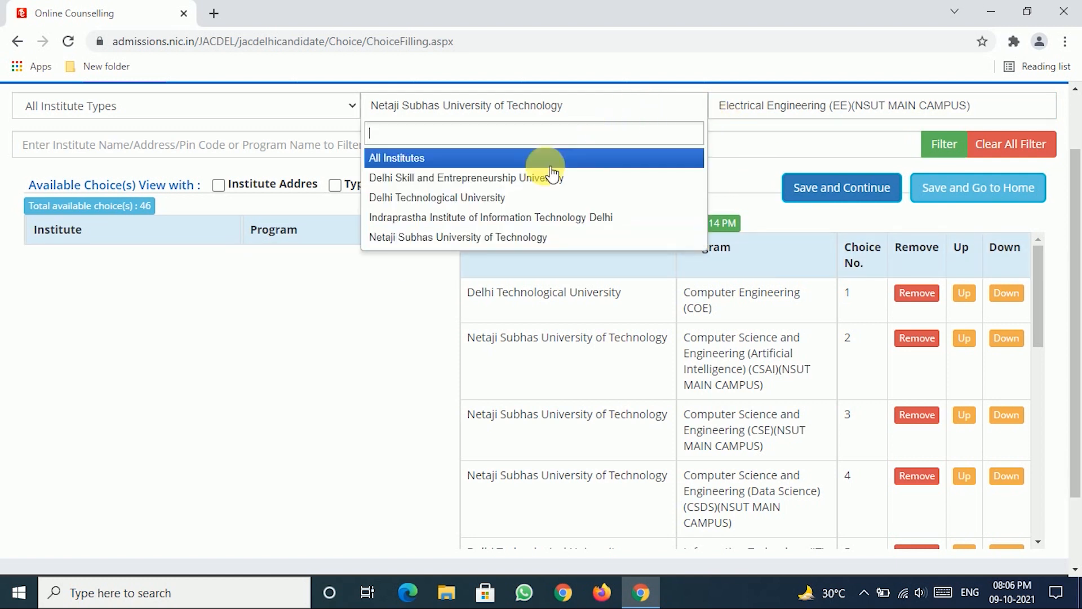
{"action": "left_click", "coordinate": [499, 198]}
{"action": "left_click", "coordinate": [810, 110]}
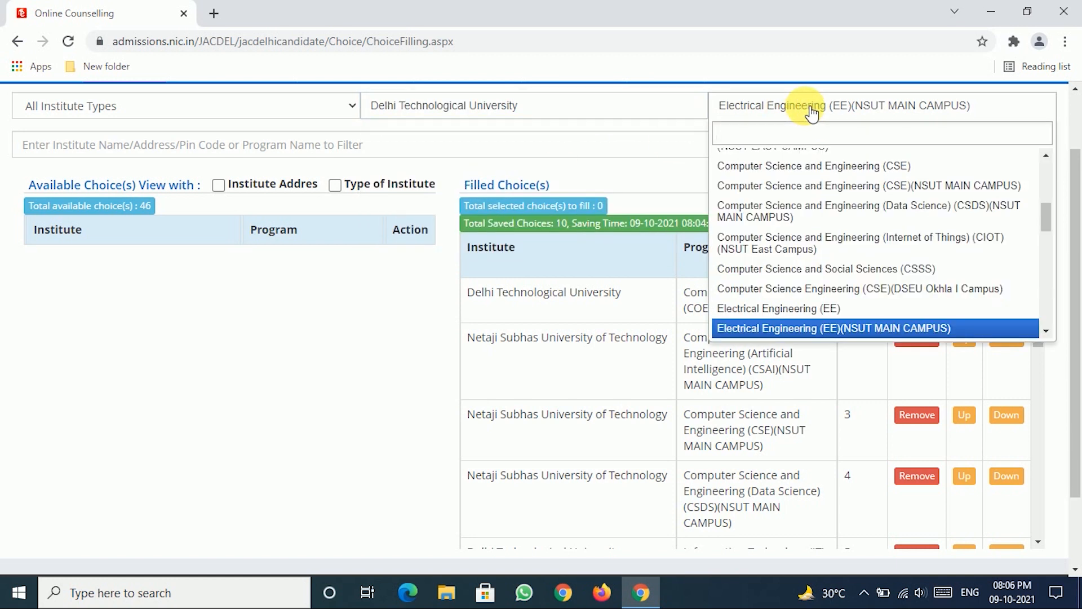
{"action": "type", "text": "mechan"}
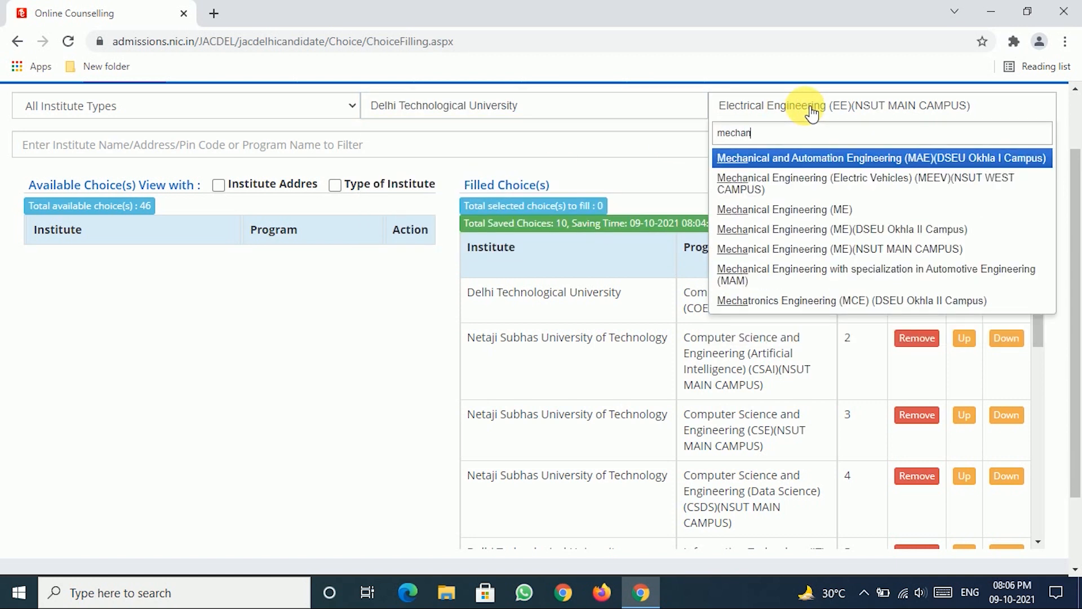
{"action": "type", "text": "ical"}
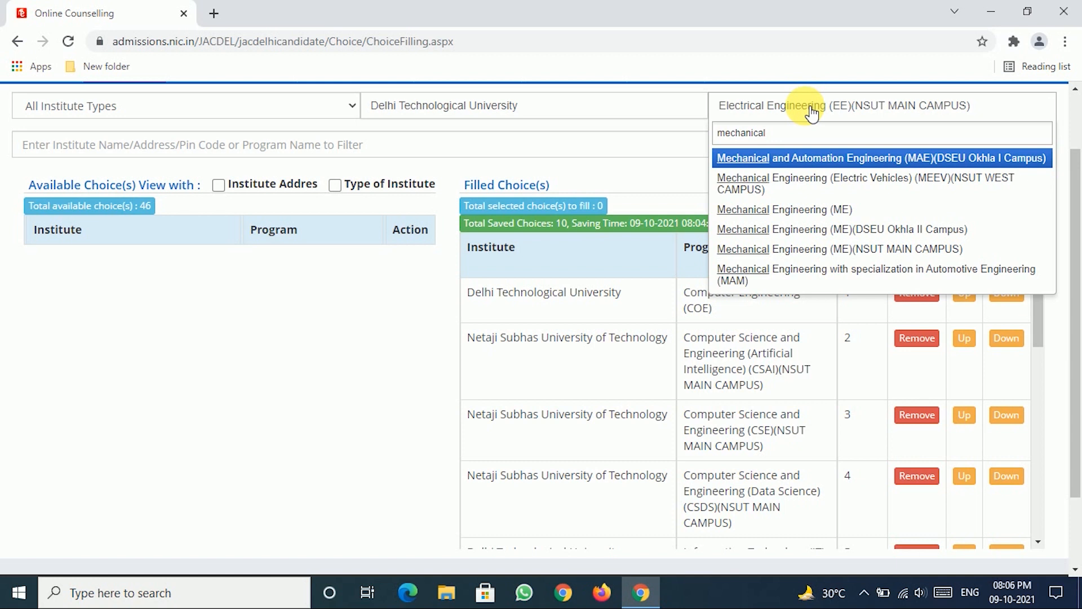
Step: Save the pending changes to the filled choices and dismiss the resulting message
{"action": "left_click", "coordinate": [799, 190]}
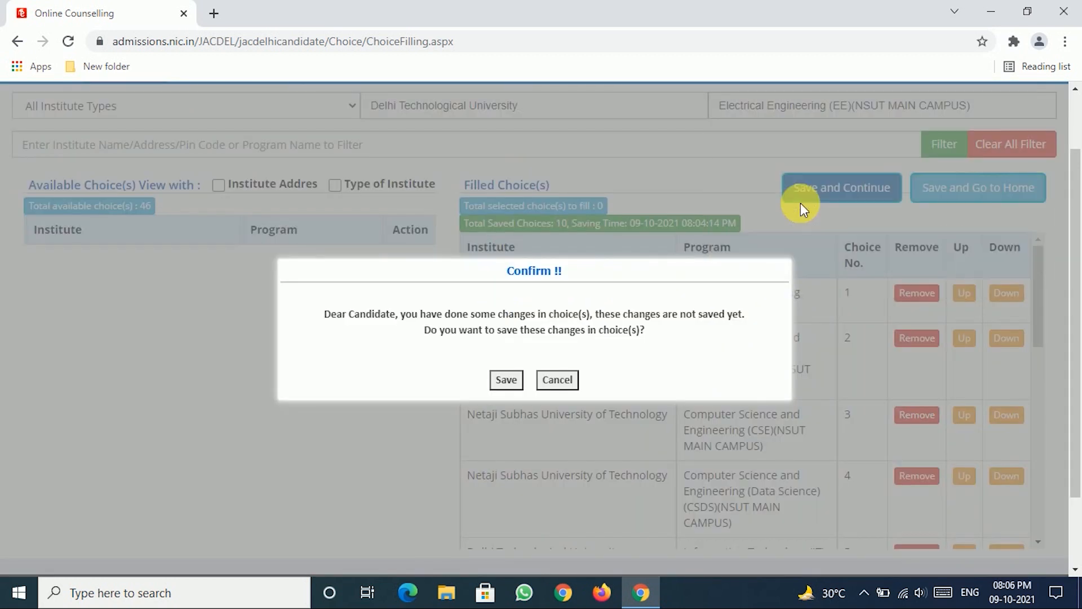
{"action": "left_click", "coordinate": [507, 380]}
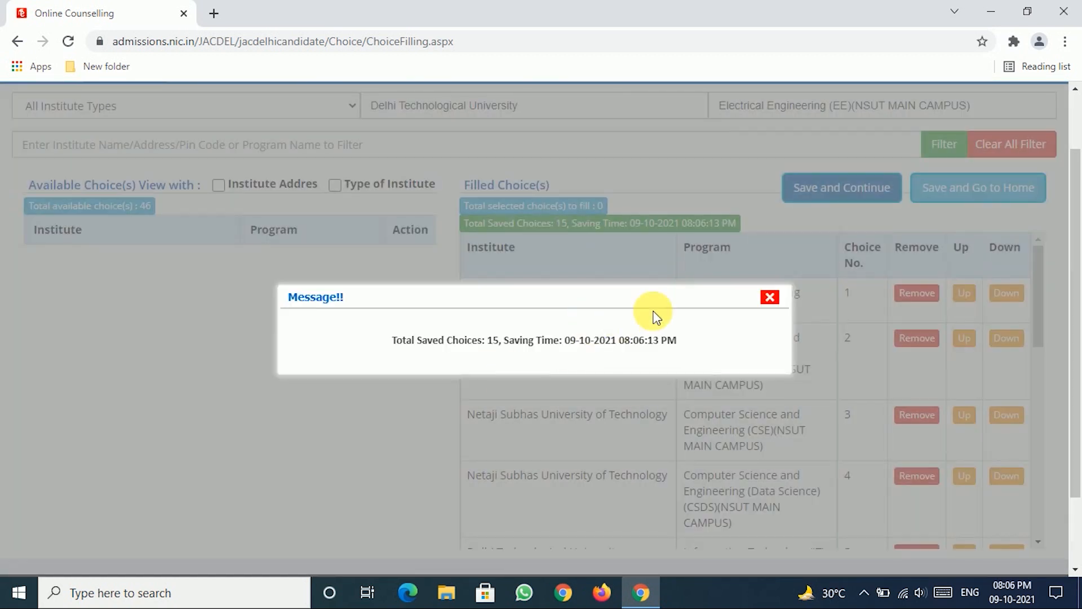
{"action": "left_click", "coordinate": [769, 295]}
Step: Look up "mechanical" in the program filter and add Delhi Technological University's Mechanical Engineering (ME) to the filled choices
{"action": "left_click", "coordinate": [832, 113]}
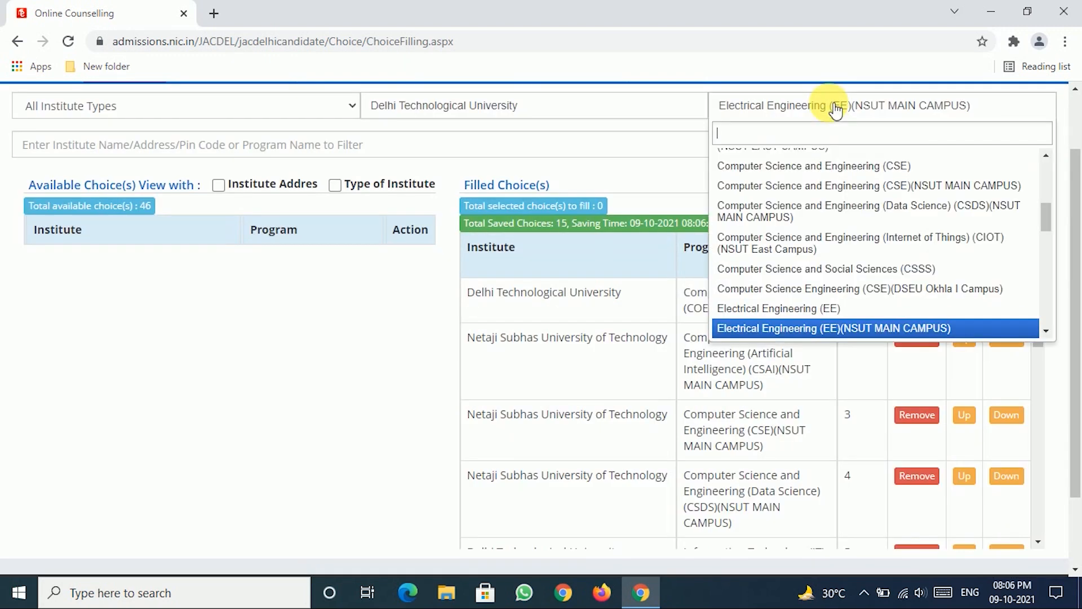
{"action": "type", "text": "m"}
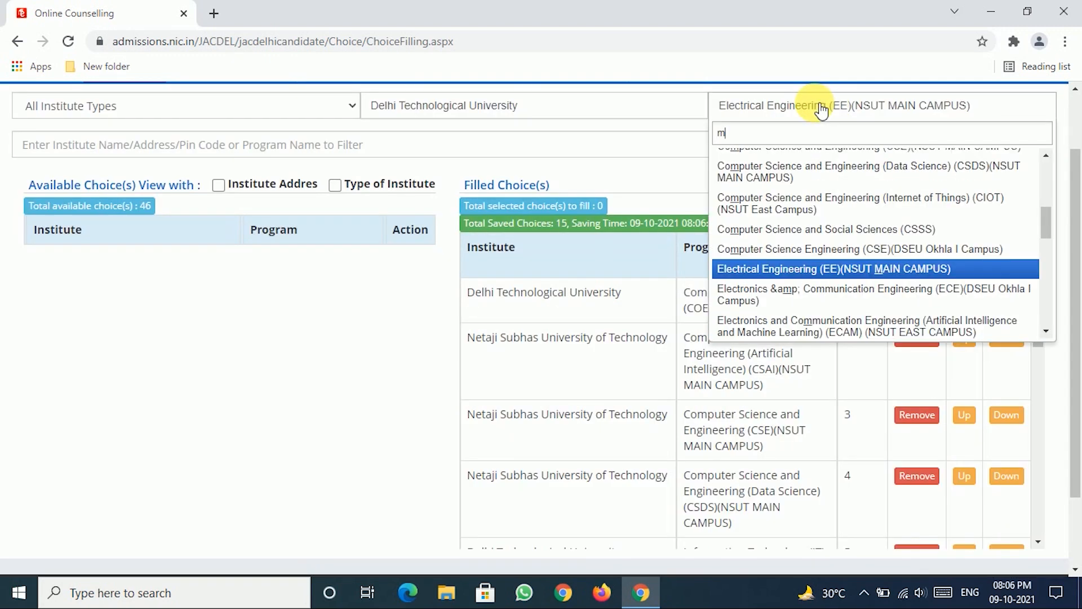
{"action": "type", "text": "ecg"}
{"action": "key", "text": "BackSpace"}
{"action": "type", "text": "hanical"}
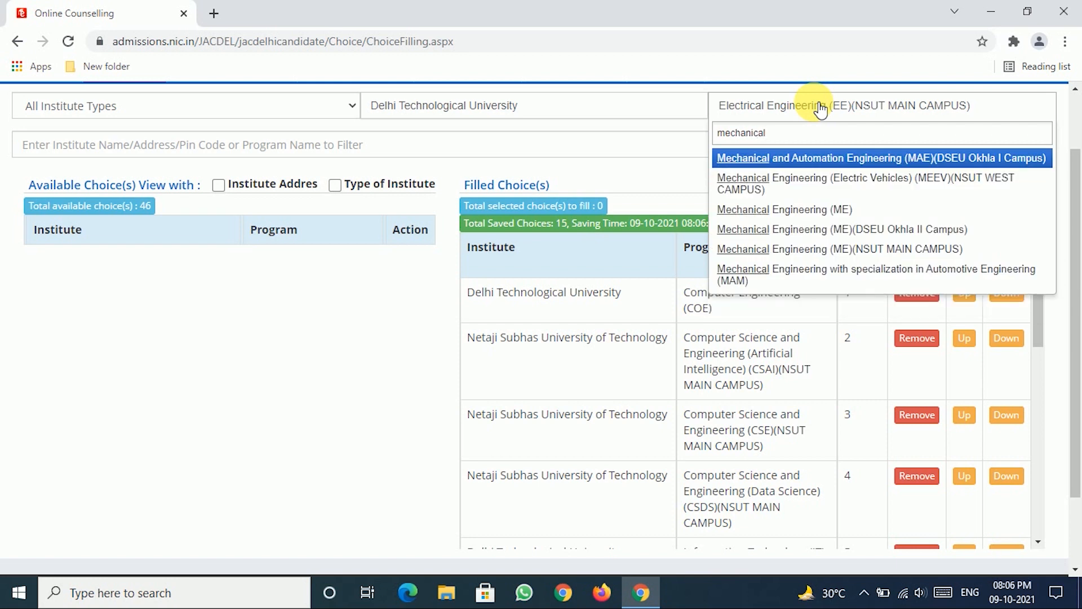
{"action": "left_click", "coordinate": [805, 207]}
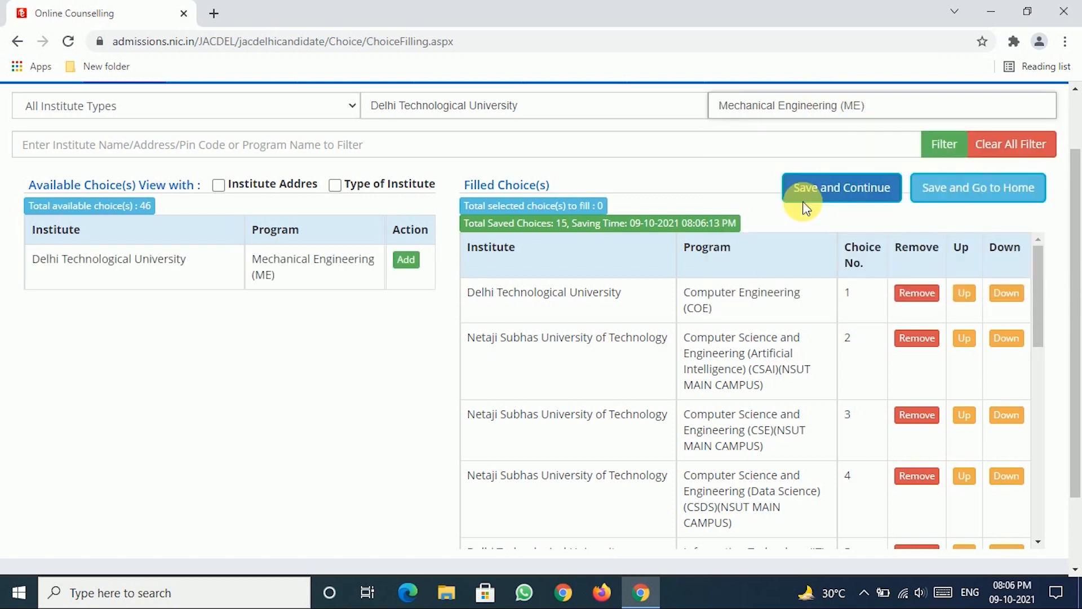
{"action": "left_click", "coordinate": [406, 262]}
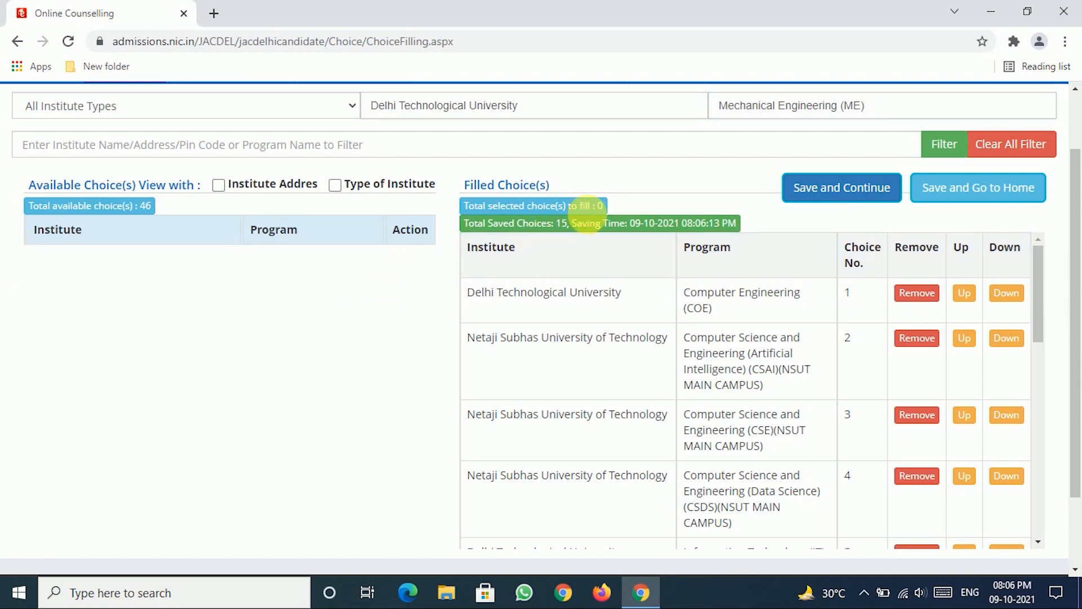
Step: Filter to Netaji Subhas University of Technology, look up "mechanical", and add Mechanical Engineering (ME)(NSUT MAIN CAMPUS) to the filled choices
{"action": "left_click", "coordinate": [597, 108]}
{"action": "left_click", "coordinate": [431, 237]}
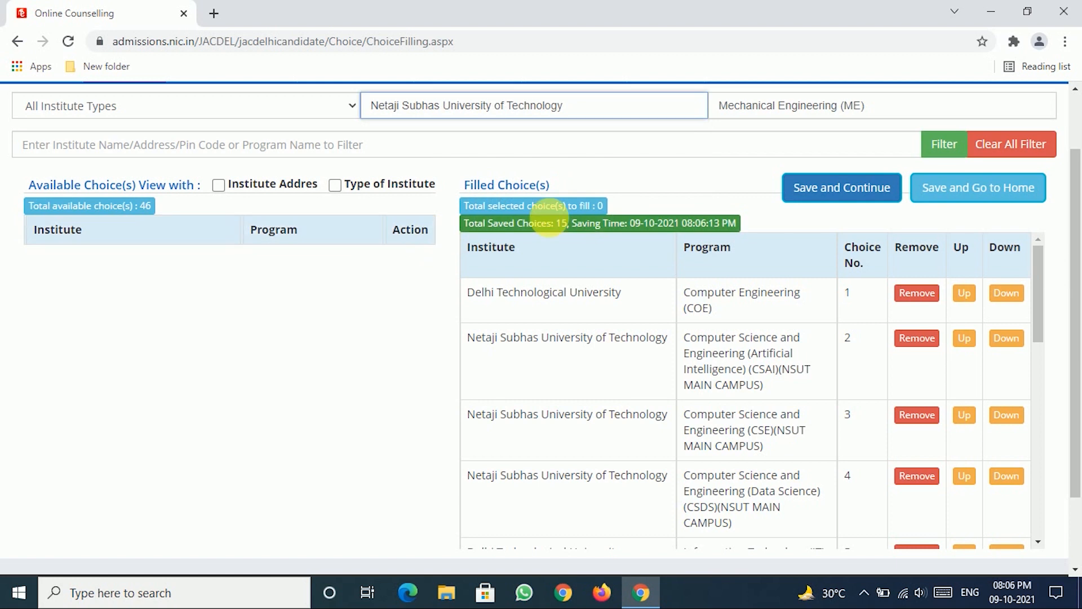
{"action": "left_click", "coordinate": [826, 105]}
{"action": "type", "text": "m"}
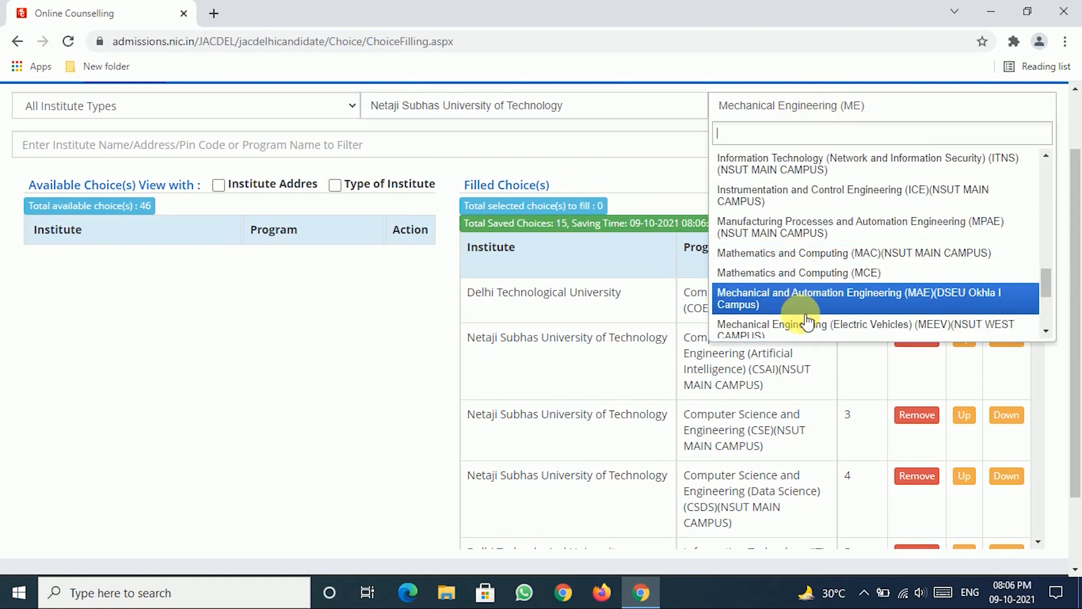
{"action": "scroll", "coordinate": [723, 242], "scroll_direction": "down", "scroll_amount": 1}
{"action": "type", "text": "ech"}
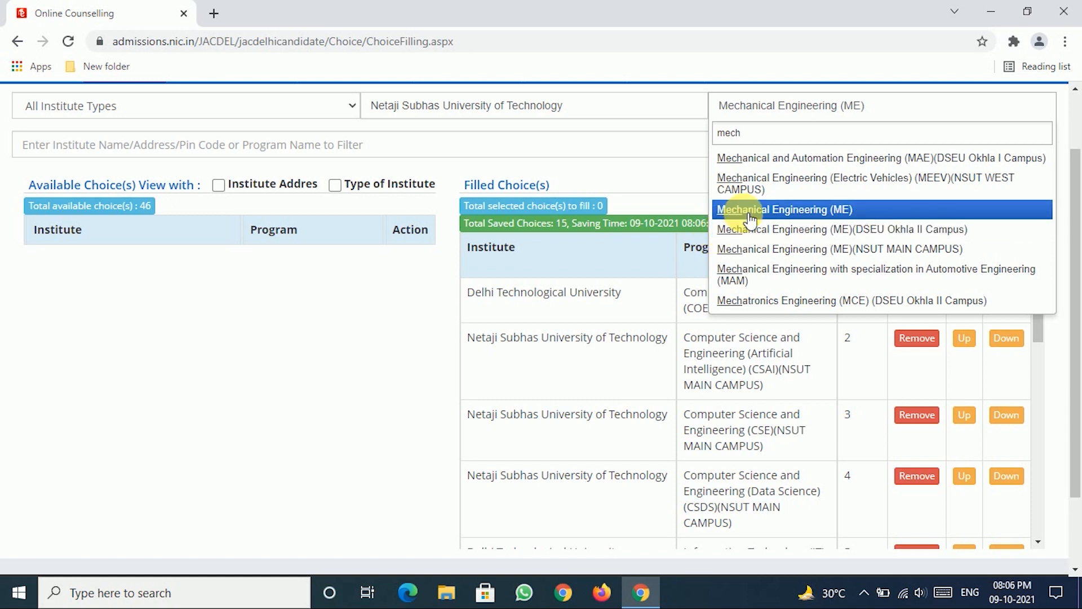
{"action": "type", "text": "anical"}
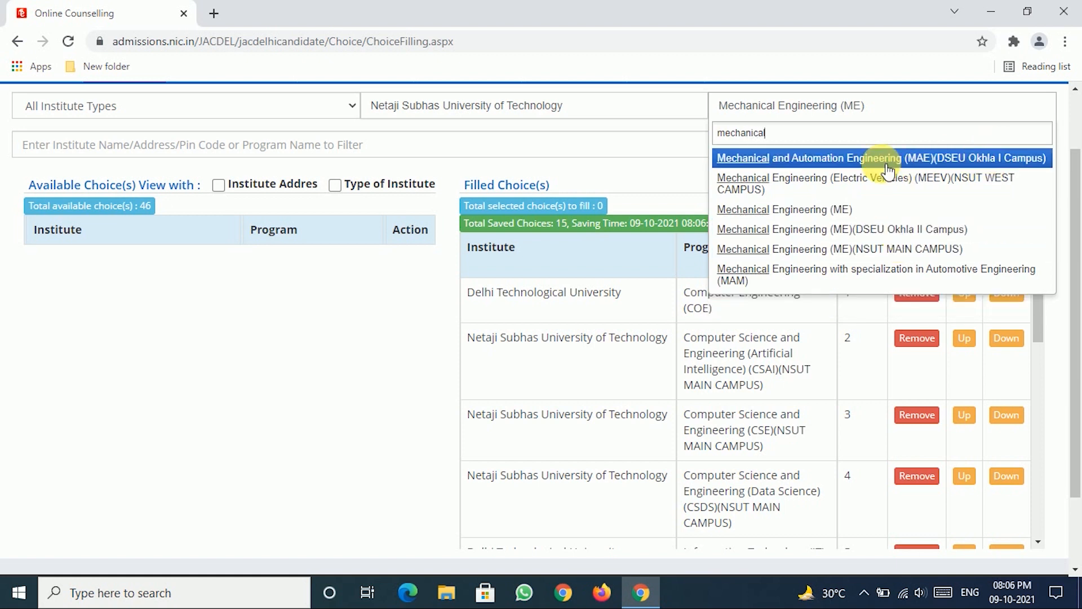
{"action": "left_click", "coordinate": [864, 257]}
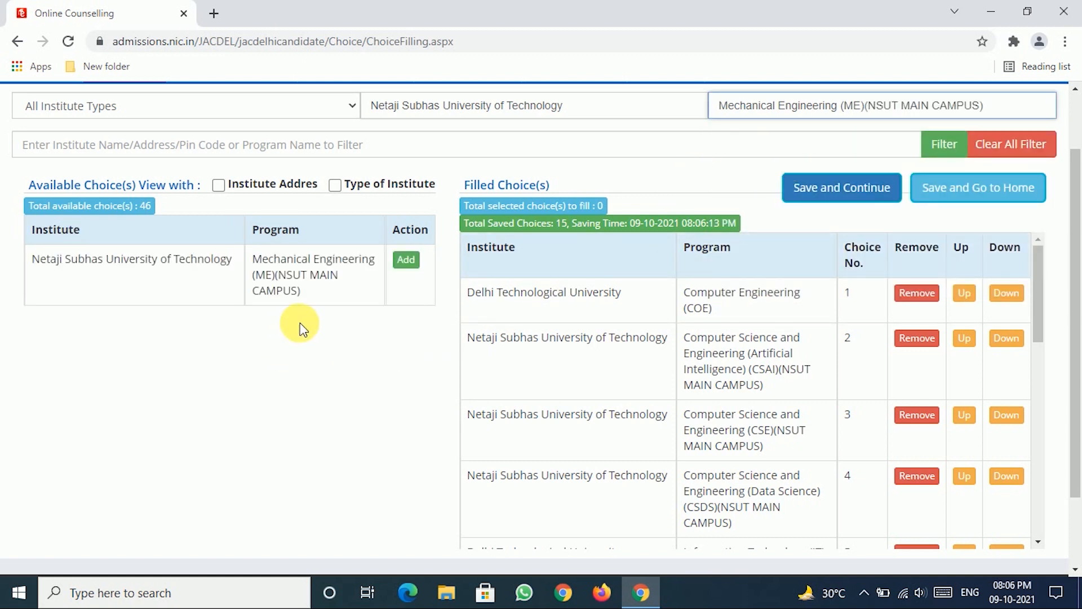
{"action": "left_click", "coordinate": [408, 261]}
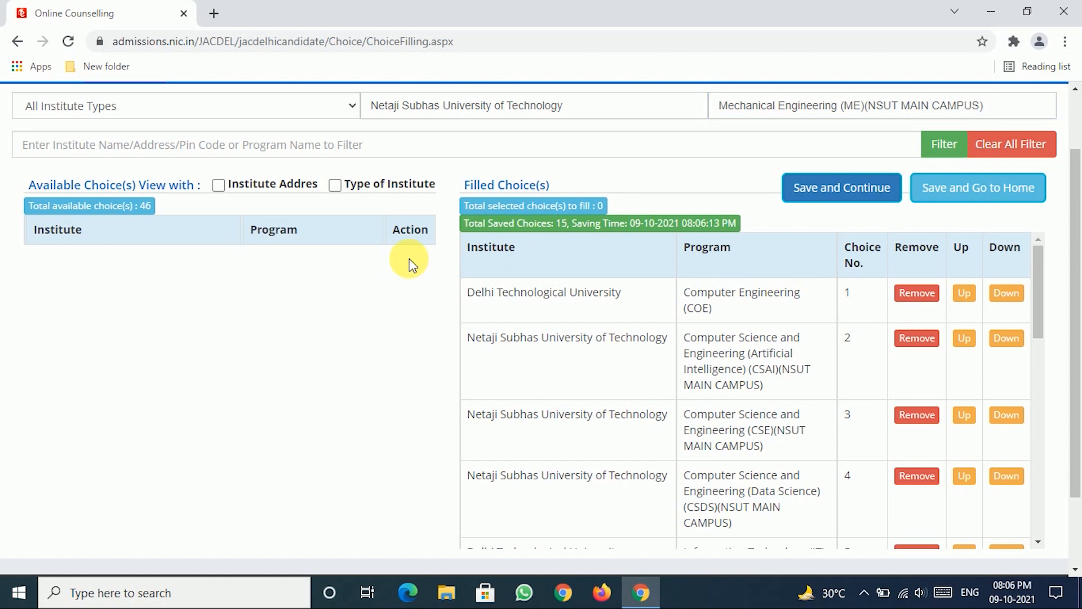
Step: Filter to Delhi Technological University, look up "mechanical engineering", and add Mechanical Engineering with specialization in Automotive Engineering (MAM) to the filled choices
{"action": "left_click", "coordinate": [566, 105]}
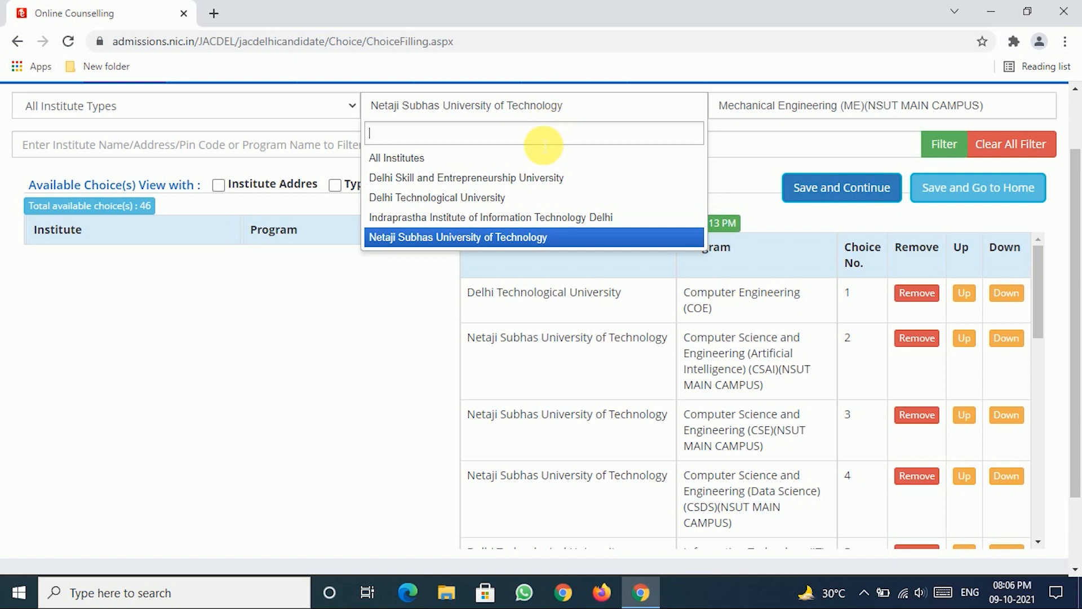
{"action": "left_click", "coordinate": [496, 209]}
{"action": "left_click", "coordinate": [758, 107]}
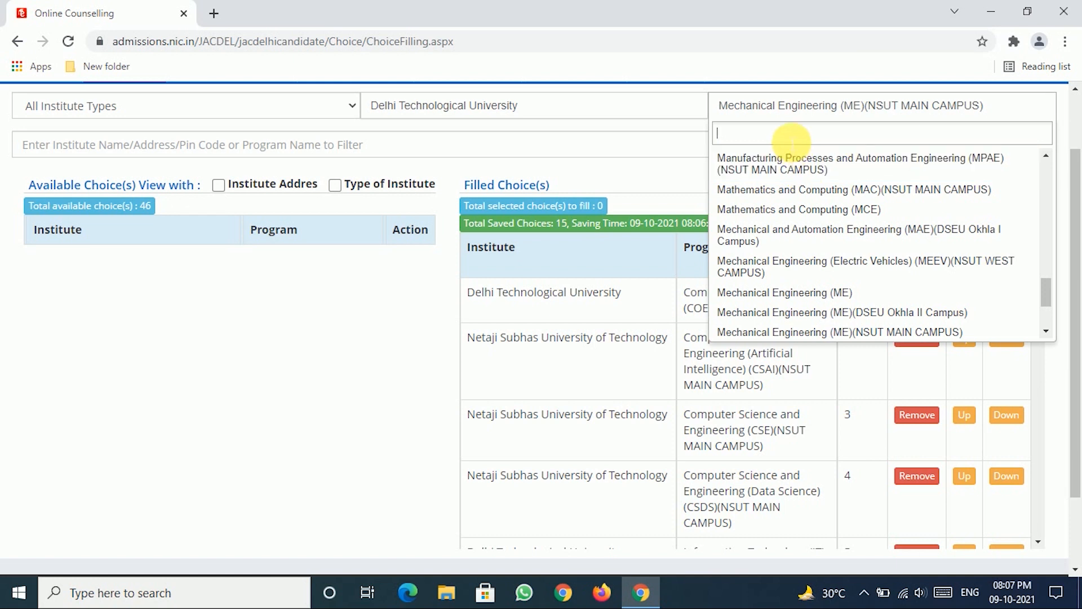
{"action": "type", "text": "mec"}
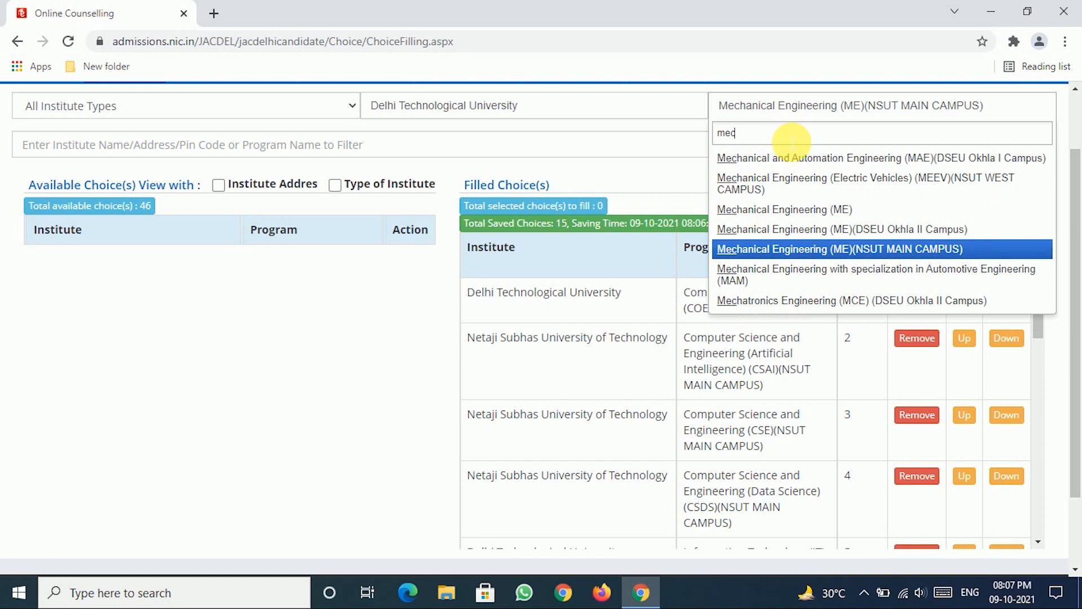
{"action": "type", "text": "hanical"}
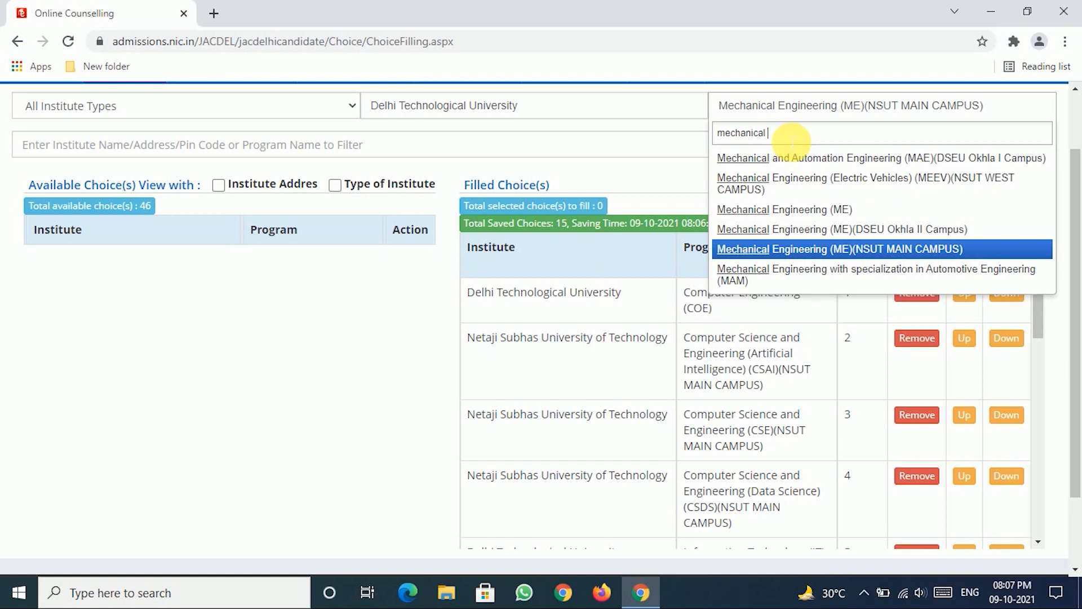
{"action": "type", "text": " engineering"}
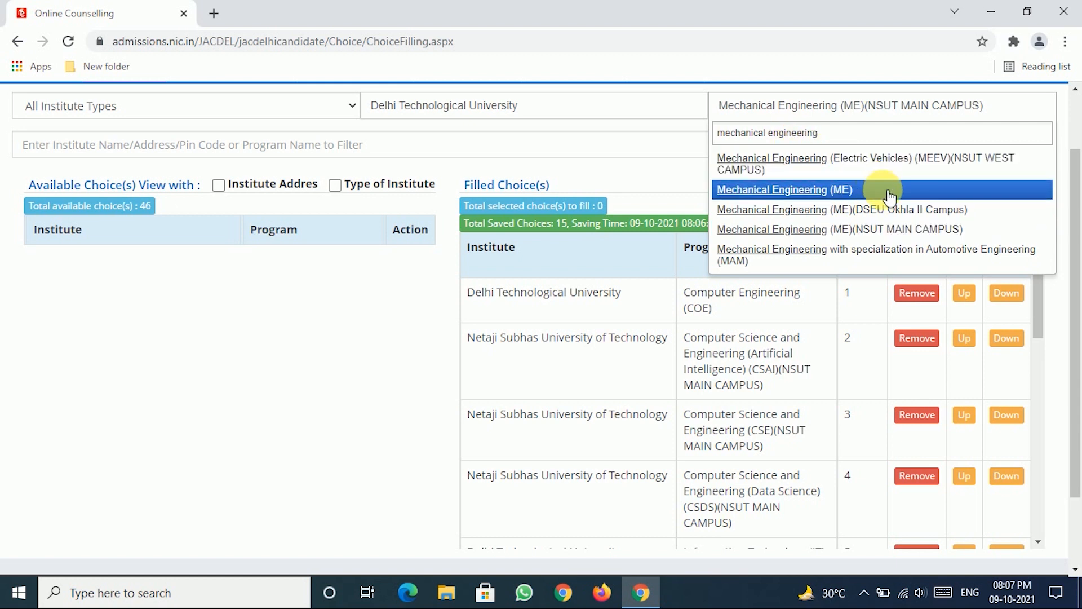
{"action": "left_click", "coordinate": [877, 262]}
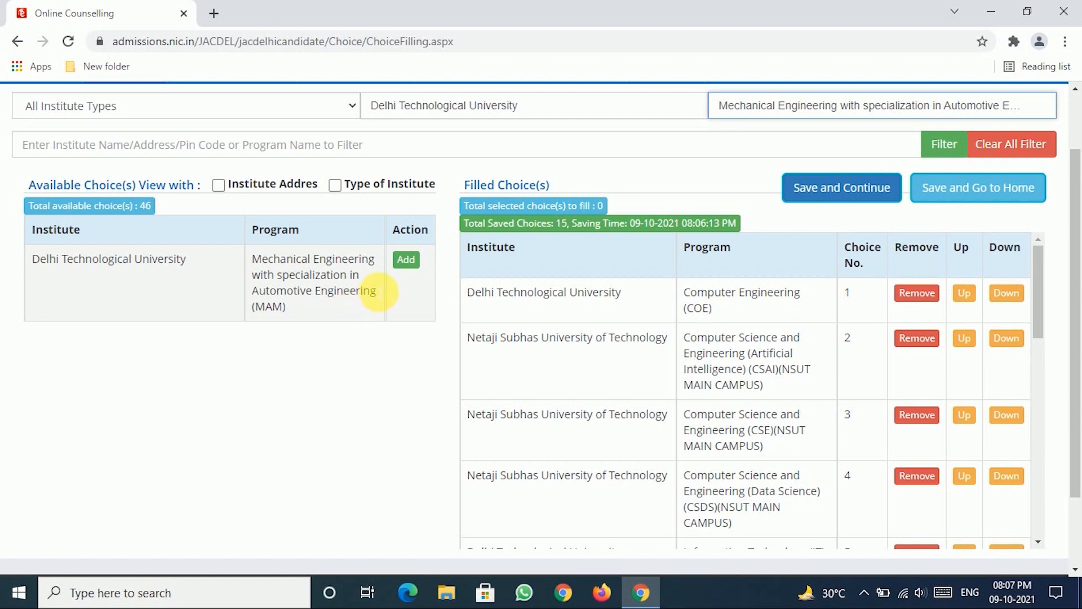
{"action": "left_click", "coordinate": [405, 261]}
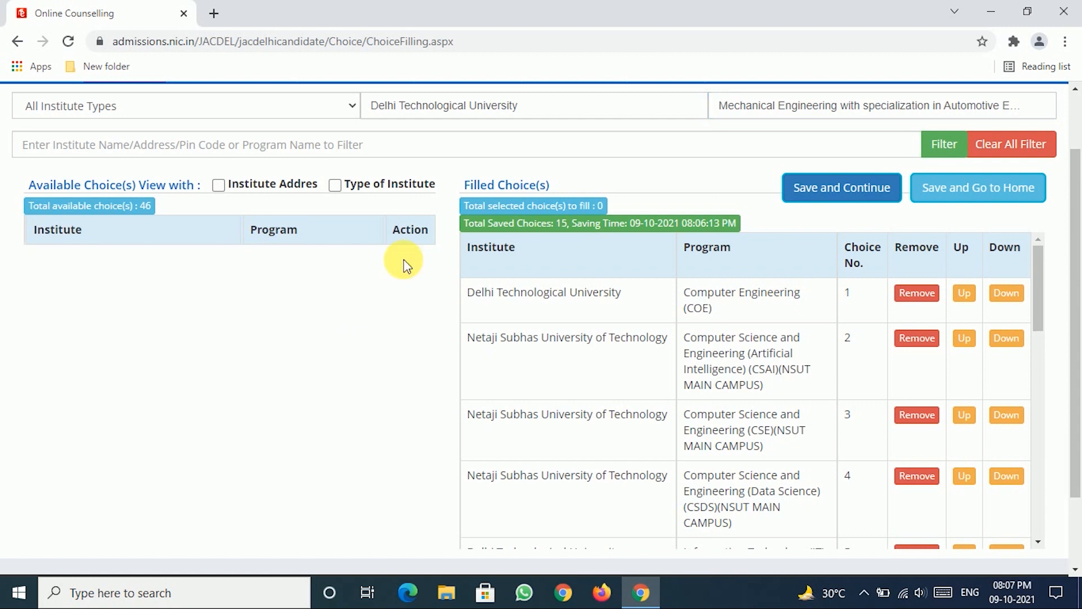
Step: Filter to Netaji Subhas University of Technology, look up "instrumentation", and add Instrumentation and Control Engineering (ICE)(NSUT MAIN CAMPUS) to the filled choices
{"action": "left_click", "coordinate": [555, 105]}
{"action": "left_click", "coordinate": [448, 237]}
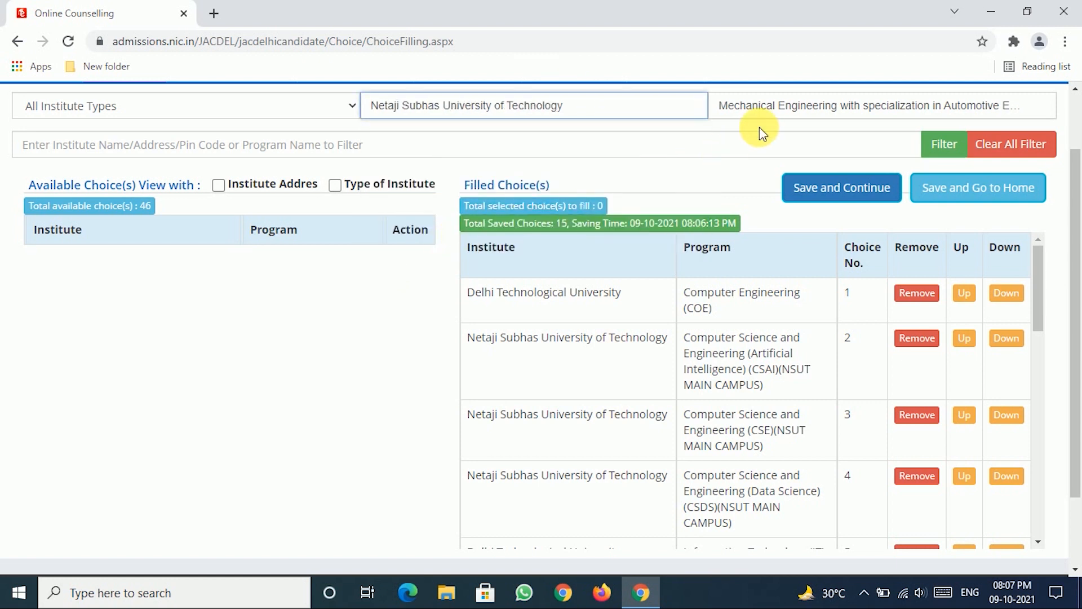
{"action": "left_click", "coordinate": [769, 108]}
{"action": "type", "text": "in"}
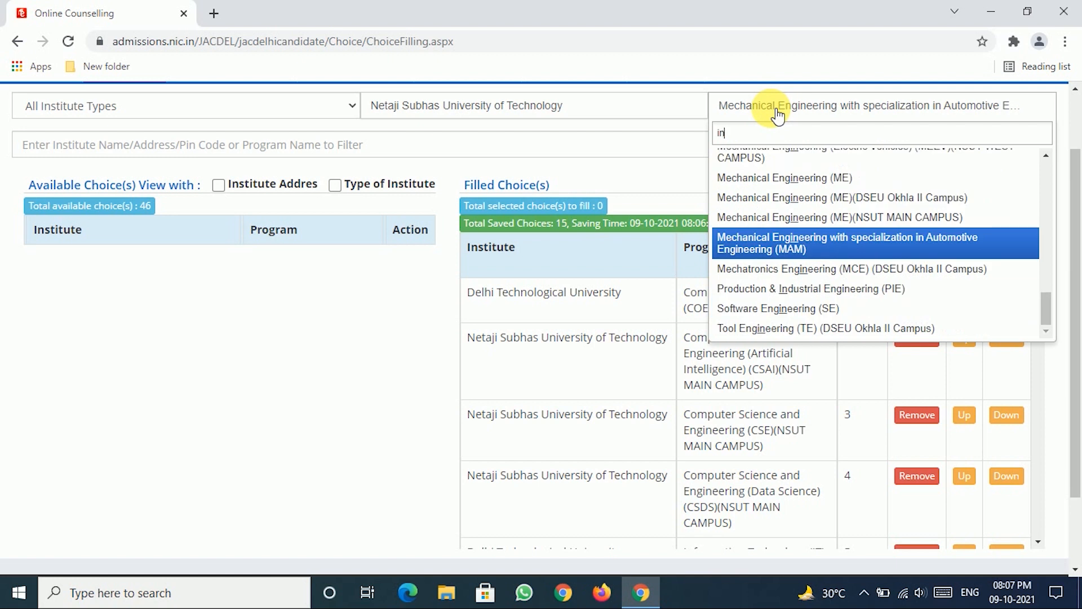
{"action": "type", "text": "strume"}
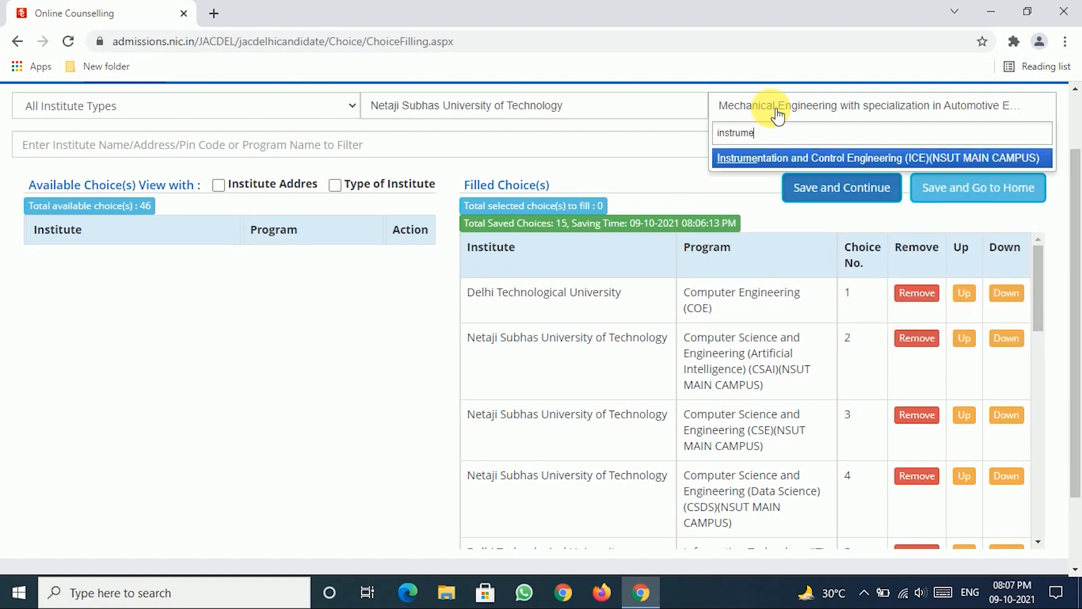
{"action": "type", "text": "ntation"}
{"action": "left_click", "coordinate": [815, 163]}
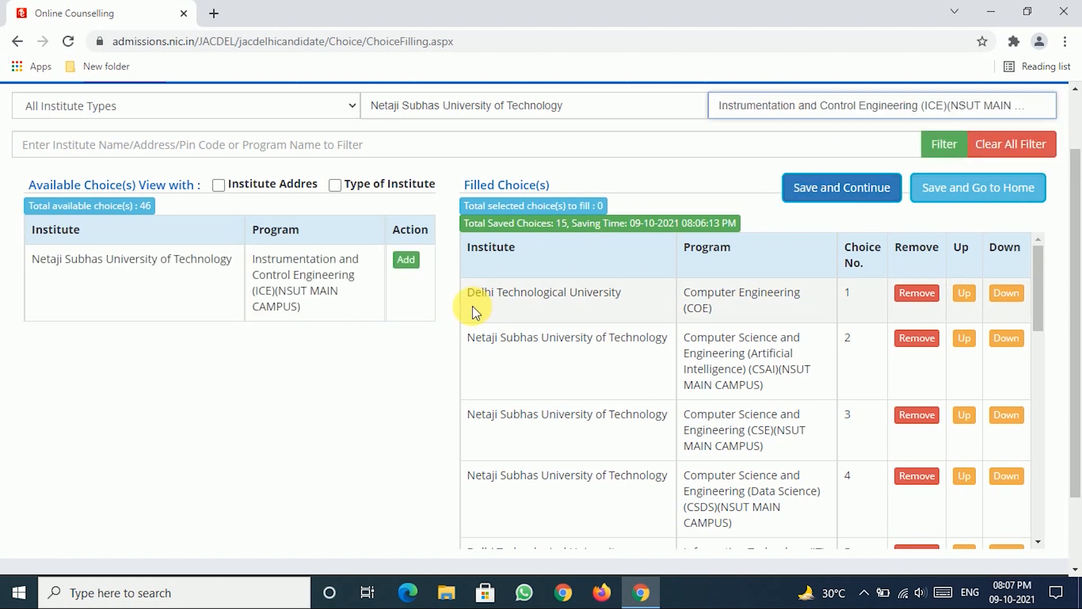
{"action": "left_click", "coordinate": [407, 260]}
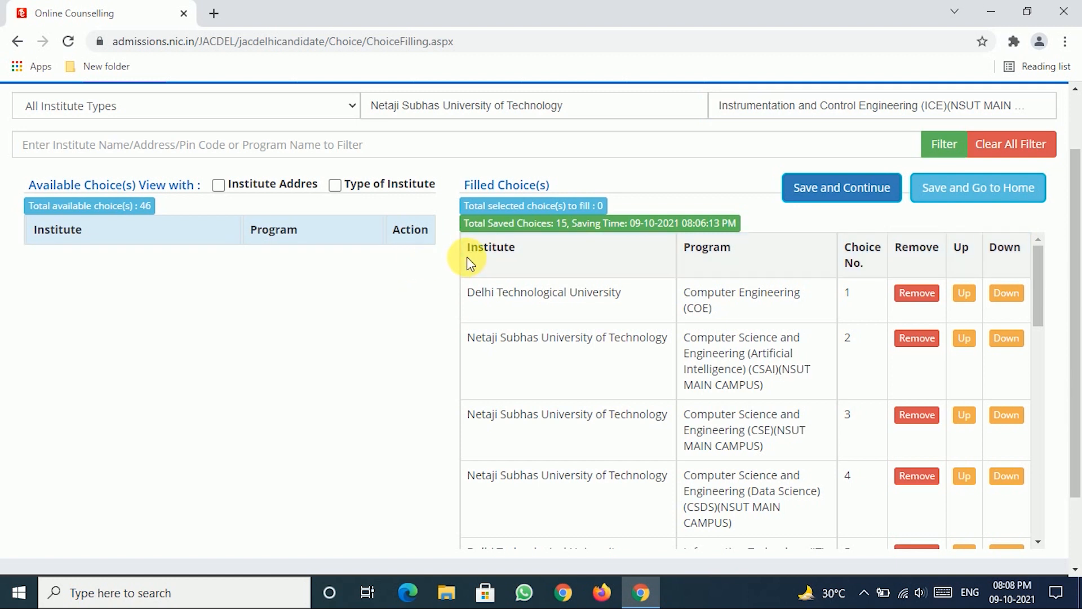
Step: Set the institute filter to Delhi Technological University, look up "civil", and save the pending changes to the filled choices
{"action": "left_click", "coordinate": [525, 106]}
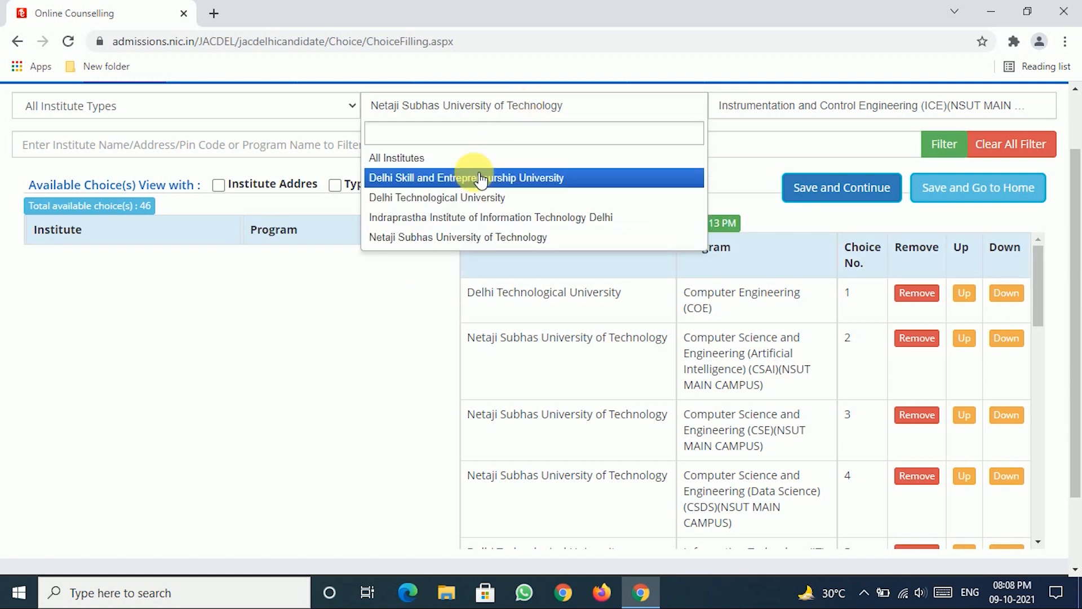
{"action": "left_click", "coordinate": [462, 195]}
{"action": "left_click", "coordinate": [742, 106]}
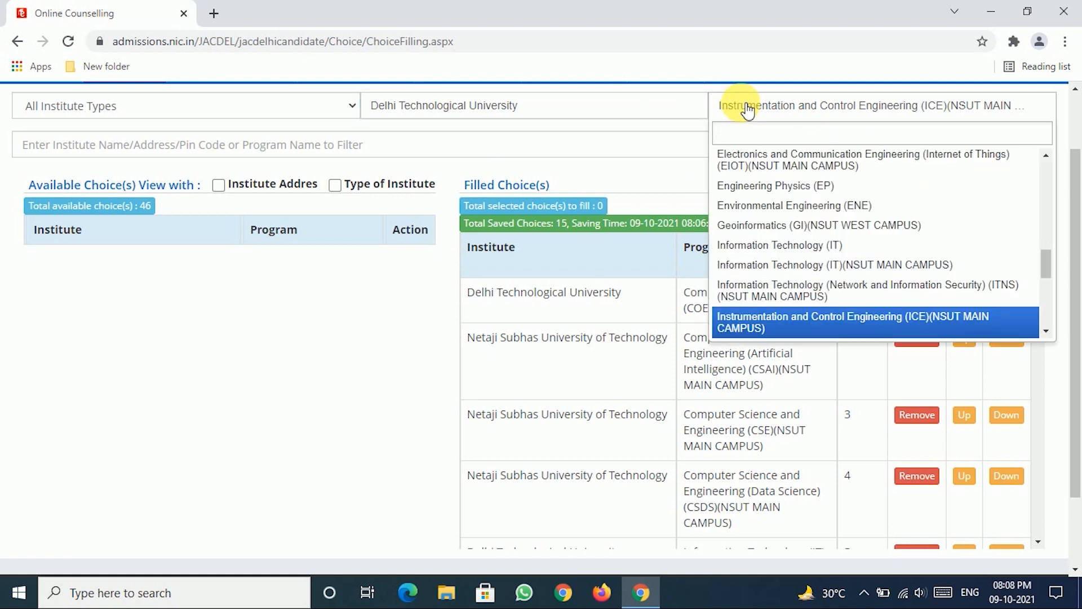
{"action": "type", "text": "civil"}
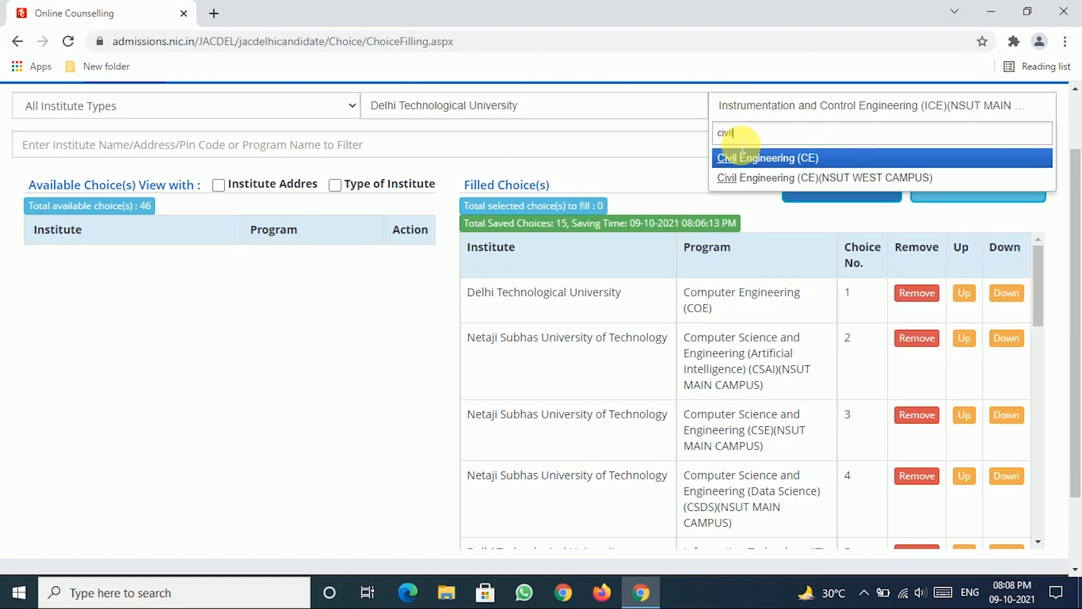
{"action": "left_click", "coordinate": [740, 179]}
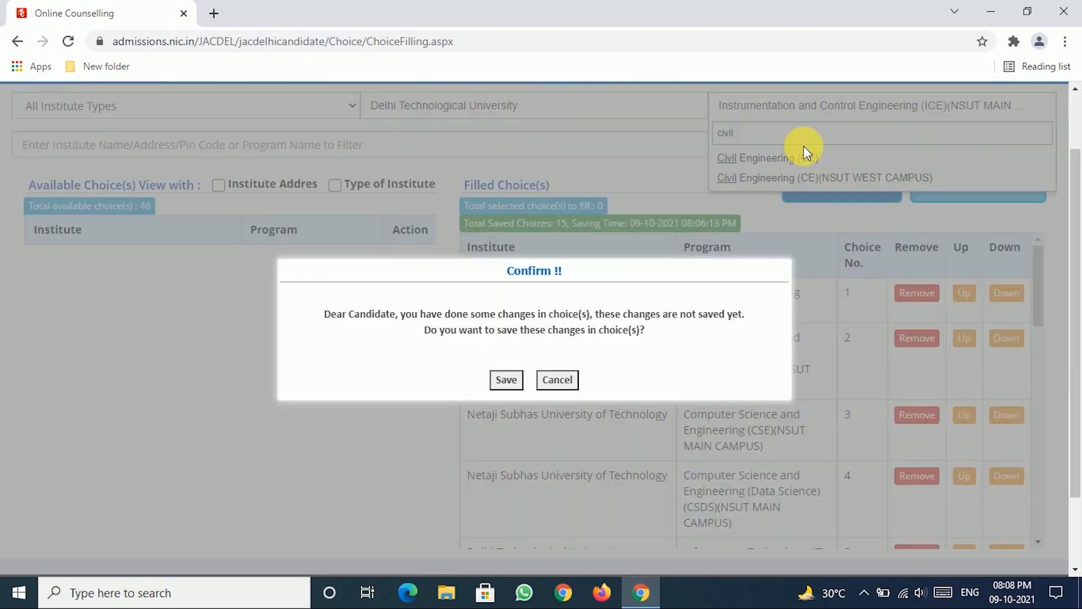
{"action": "left_click", "coordinate": [507, 380]}
{"action": "left_click", "coordinate": [768, 294]}
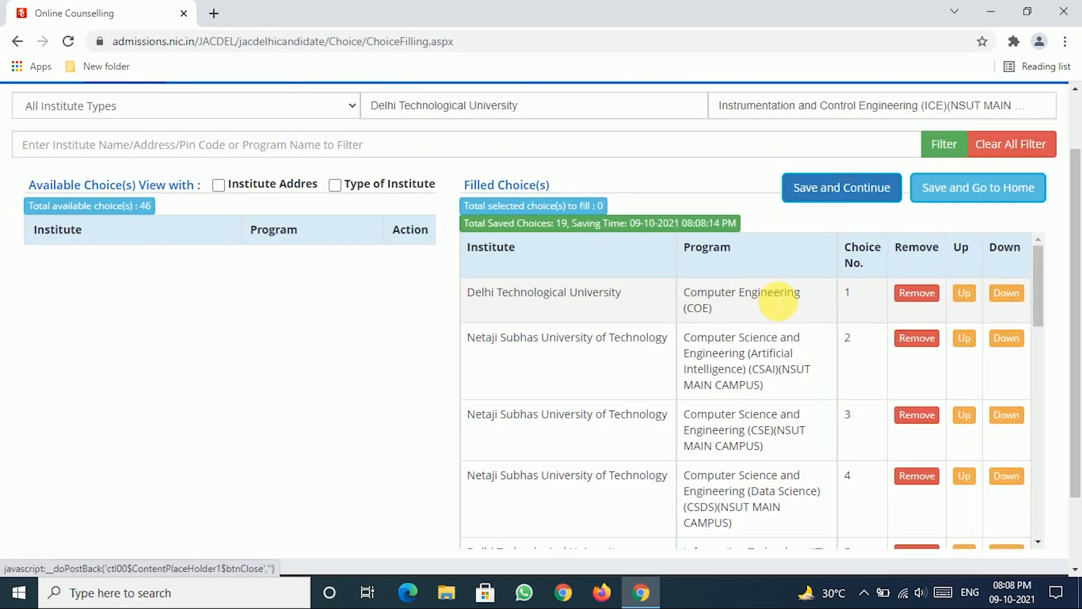
Step: Look up "civil" in the program filter and add Delhi Technological University's Civil Engineering (CE) to the filled choices
{"action": "left_click", "coordinate": [793, 117]}
{"action": "type", "text": "cic"}
{"action": "key", "text": "BackSpace"}
{"action": "type", "text": "vil"}
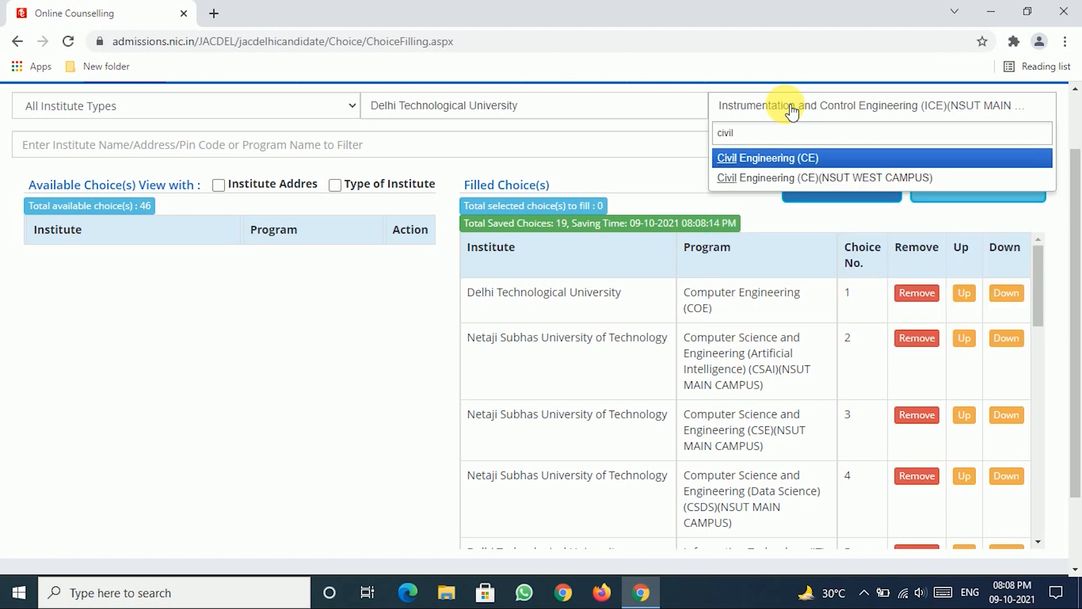
{"action": "left_click", "coordinate": [789, 158]}
{"action": "left_click", "coordinate": [403, 264]}
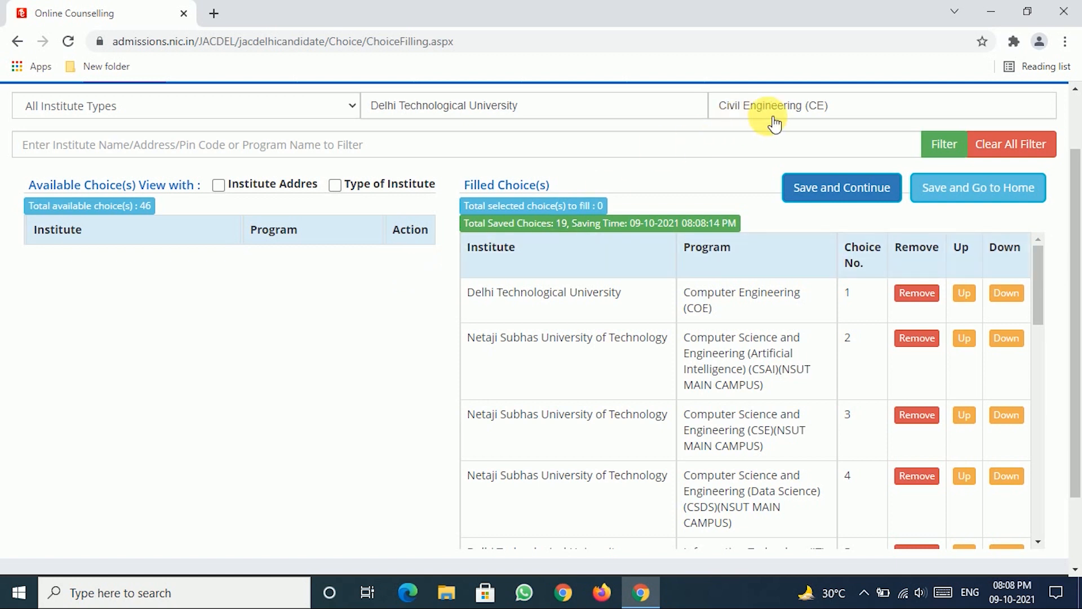
Step: Look up "engineer" in the program filter and add Delhi Technological University's Engineering Physics (EP) to the filled choices
{"action": "left_click", "coordinate": [744, 113]}
{"action": "type", "text": "cnt"}
{"action": "key", "text": "BackSpace"}
{"action": "type", "text": "gi"}
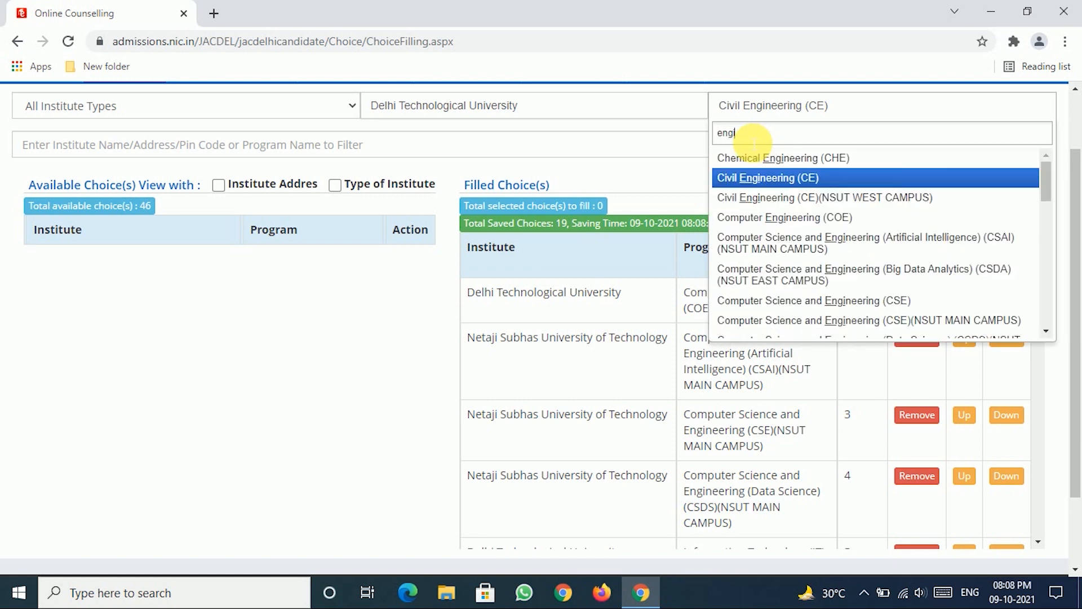
{"action": "type", "text": "neer"}
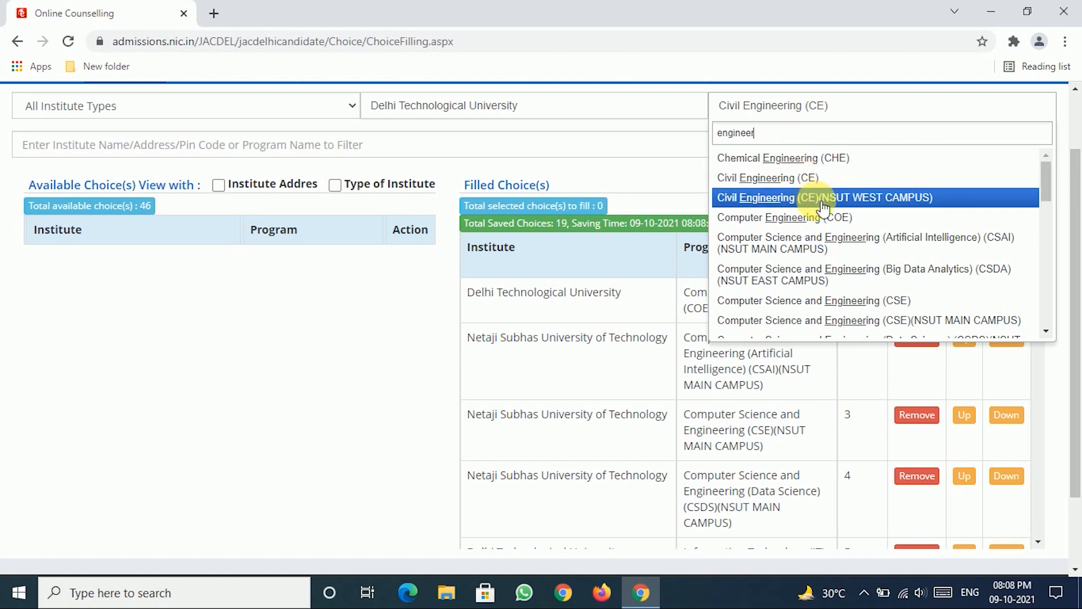
{"action": "scroll", "coordinate": [823, 211], "scroll_direction": "down", "scroll_amount": 5}
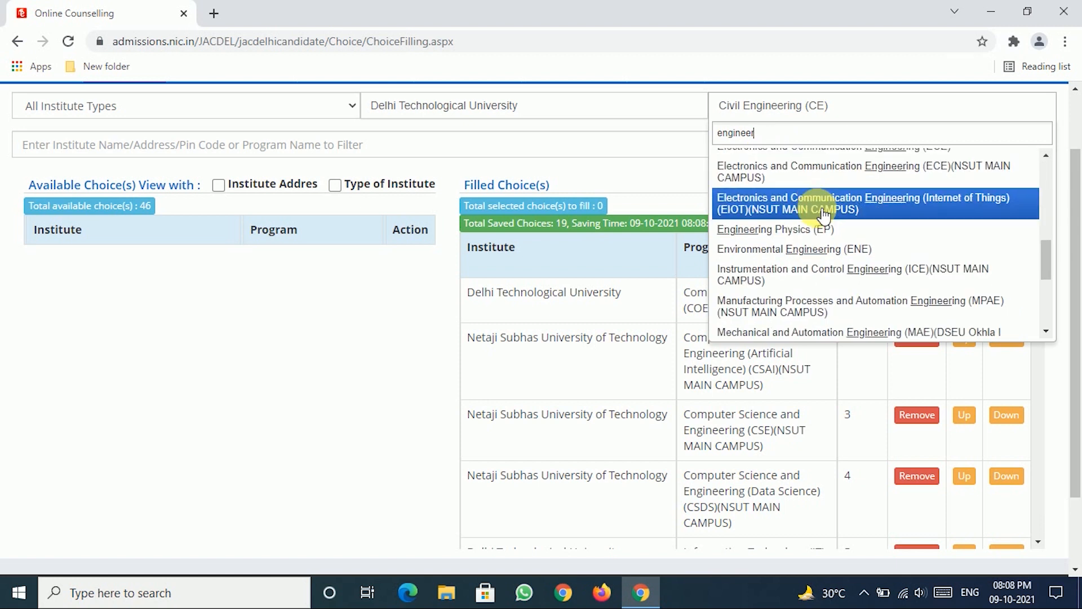
{"action": "left_click", "coordinate": [821, 228]}
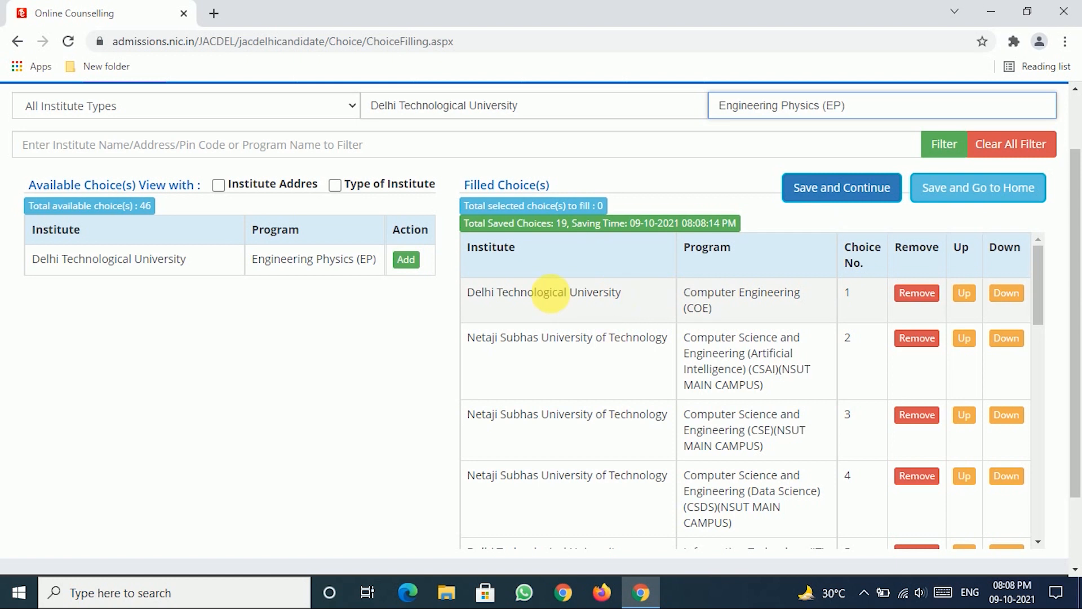
{"action": "left_click", "coordinate": [407, 260]}
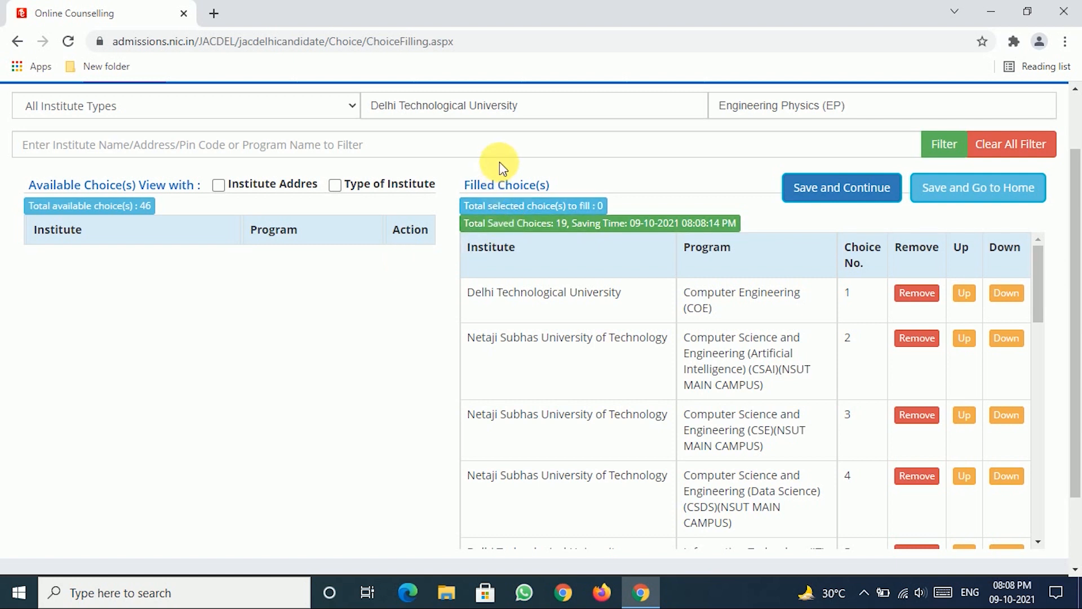
Step: Look up "chemi" in the program filter and add Delhi Technological University's Chemical Engineering (CHE) to the filled choices
{"action": "left_click", "coordinate": [735, 107]}
{"action": "type", "text": "chemi"}
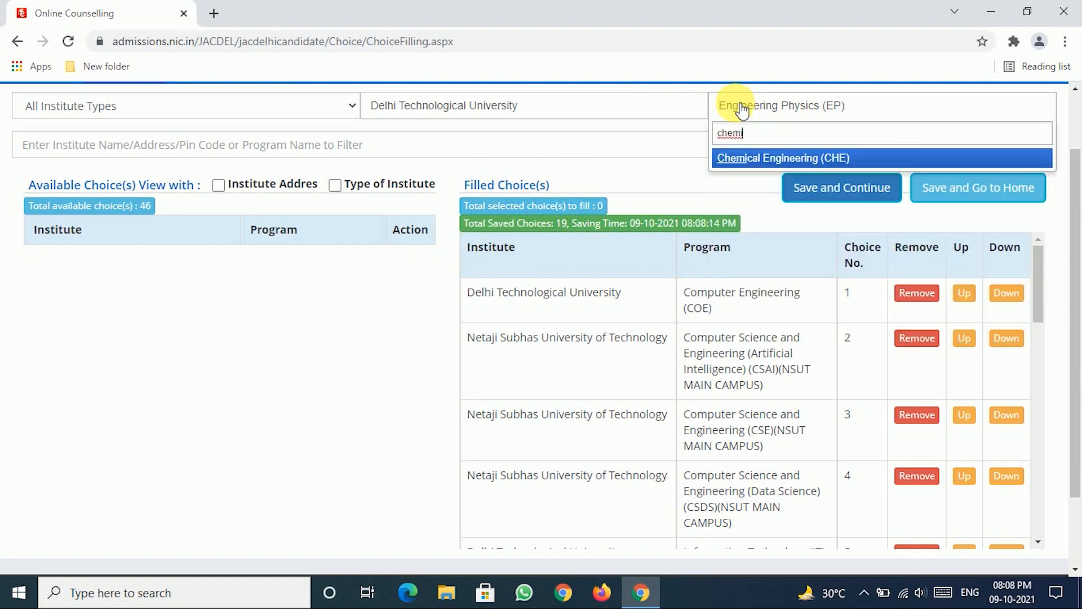
{"action": "left_click", "coordinate": [780, 158]}
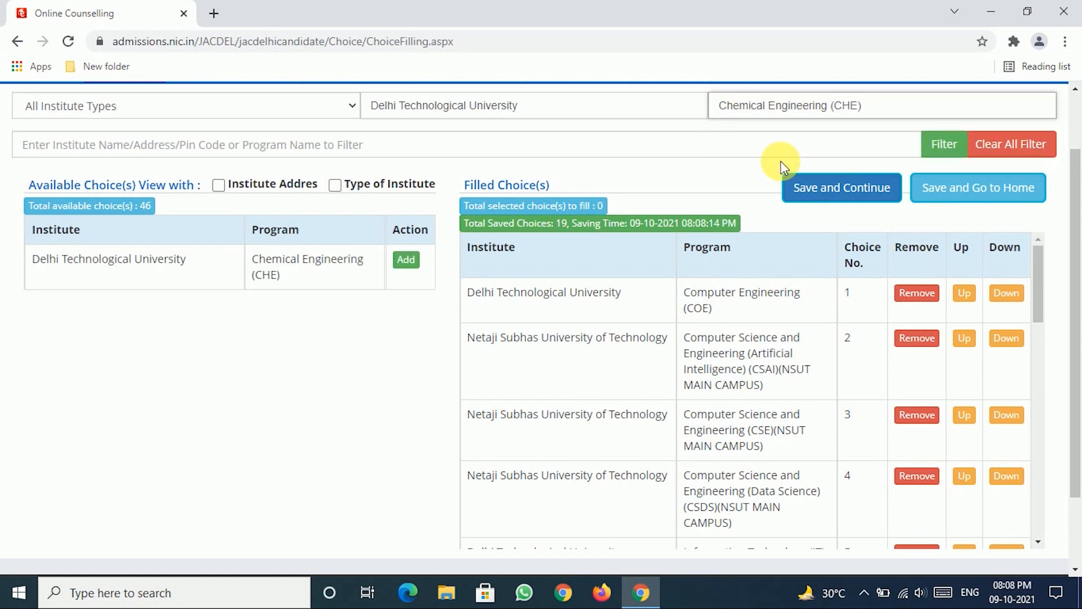
{"action": "left_click", "coordinate": [407, 260]}
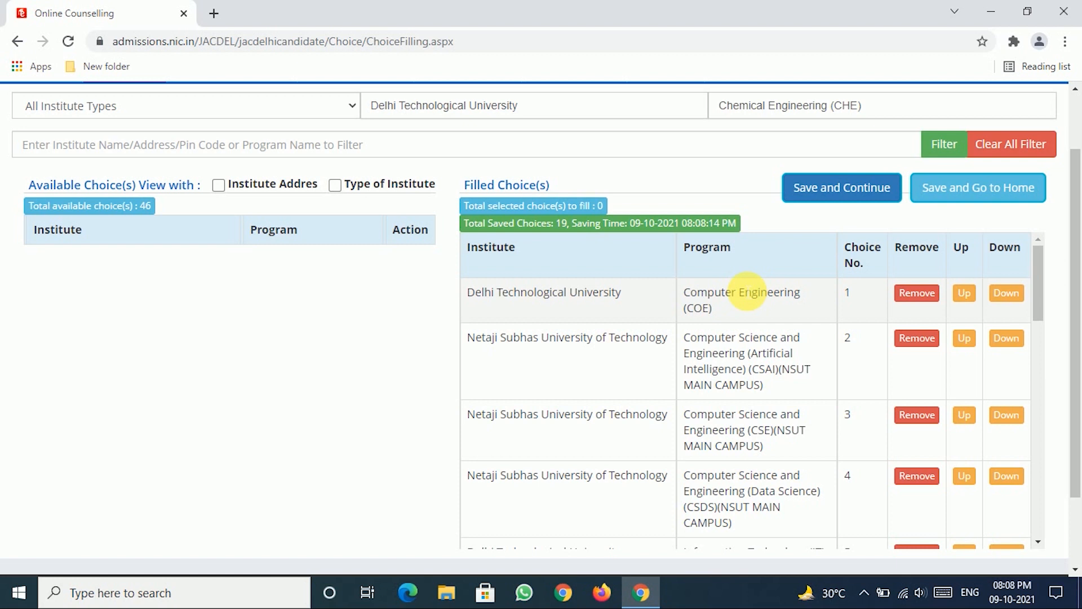
Step: Look up "production" in the program filter, add Delhi Technological University's Production & Industrial Engineering (PIE), and save the filled choices
{"action": "left_click", "coordinate": [756, 112]}
{"action": "type", "text": "prod"}
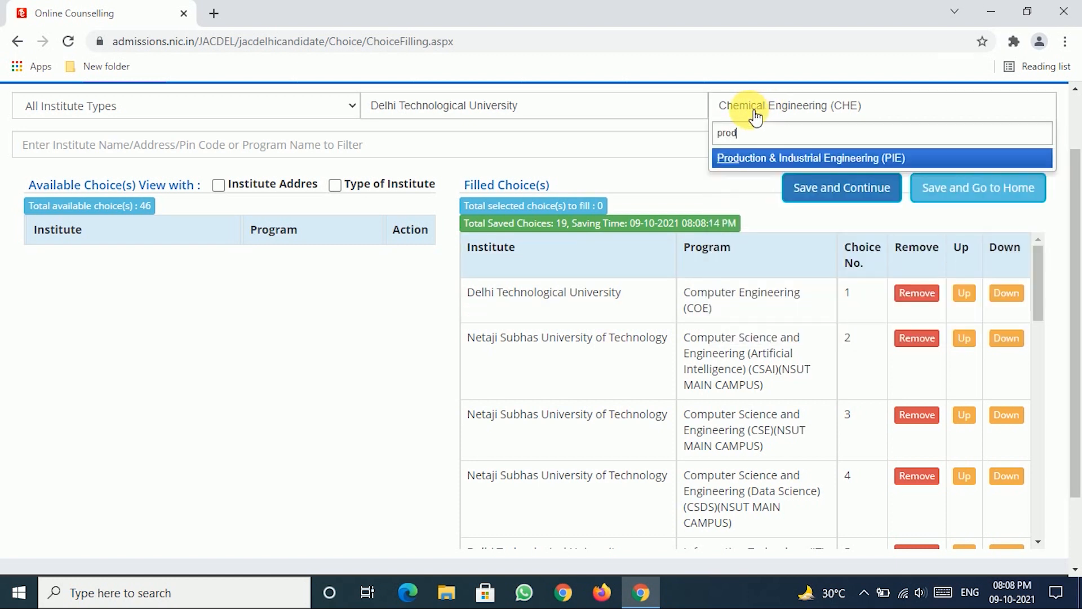
{"action": "type", "text": "uction"}
{"action": "left_click", "coordinate": [776, 163]}
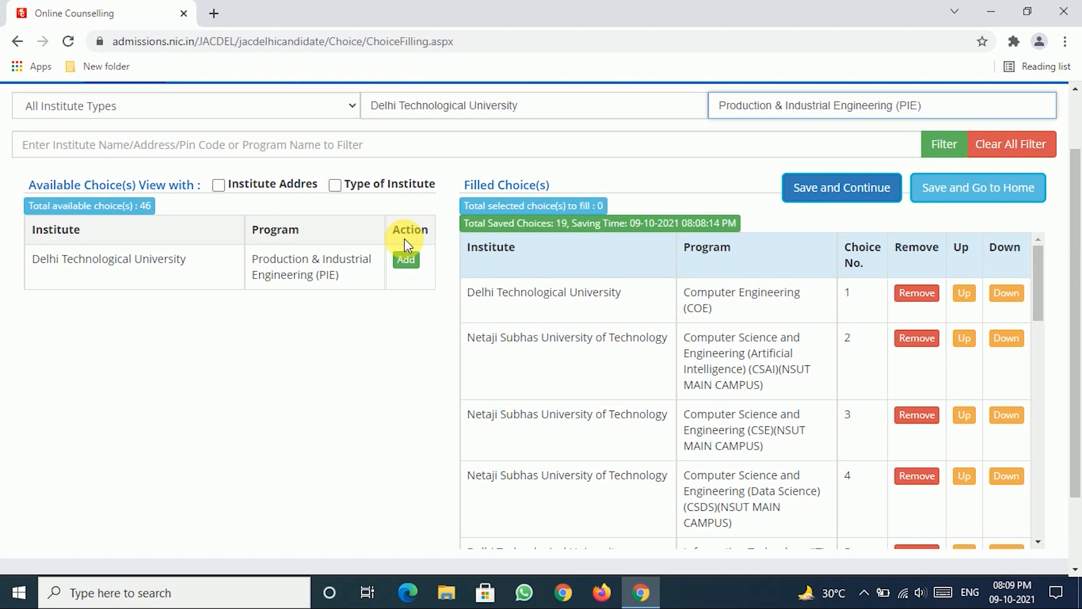
{"action": "left_click", "coordinate": [406, 259]}
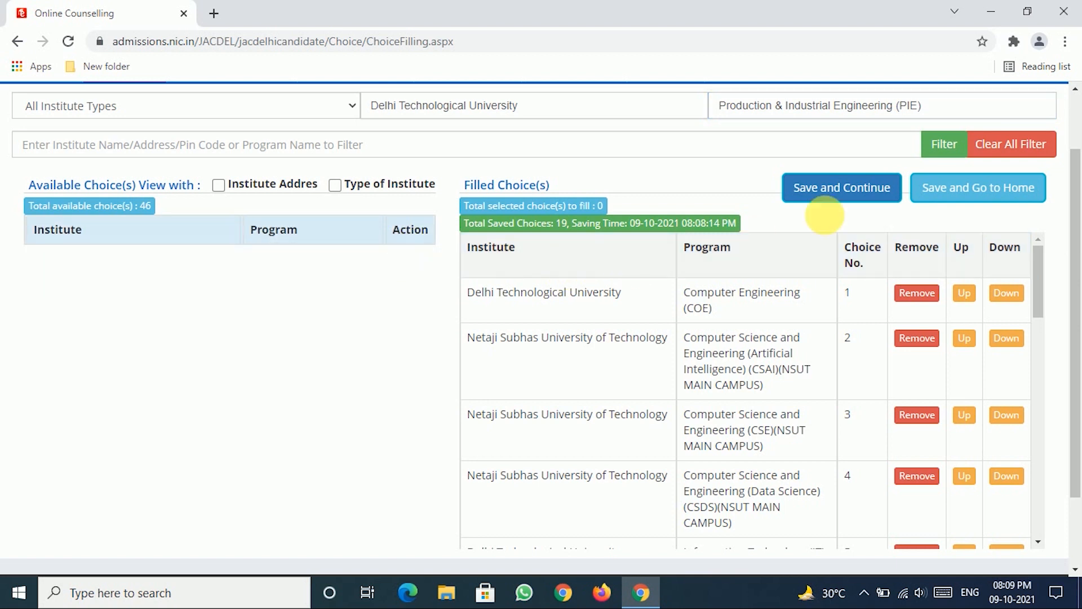
{"action": "left_click", "coordinate": [848, 187]}
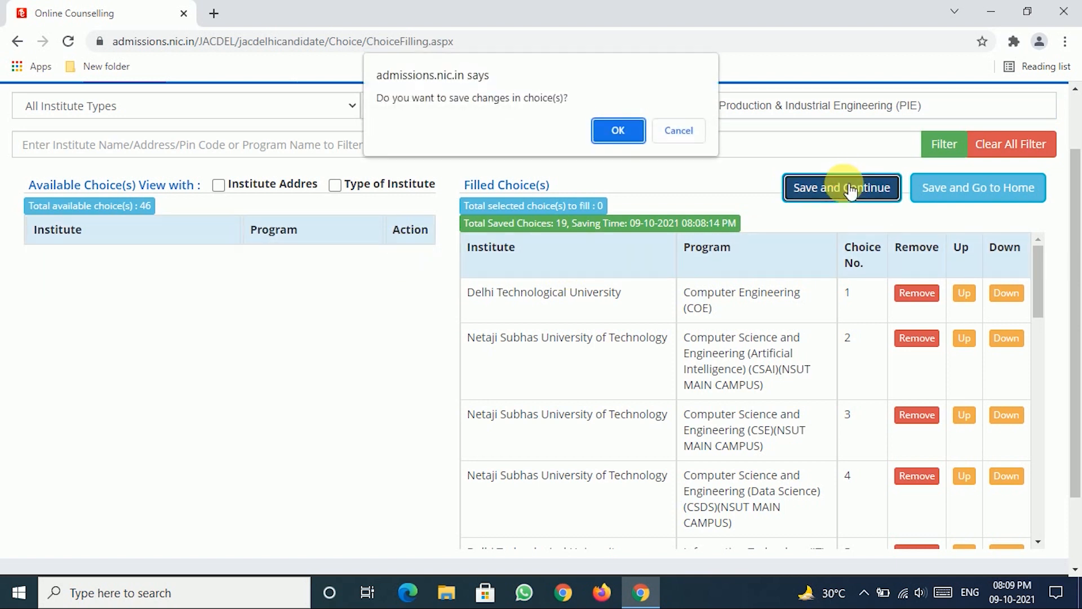
{"action": "left_click", "coordinate": [615, 134]}
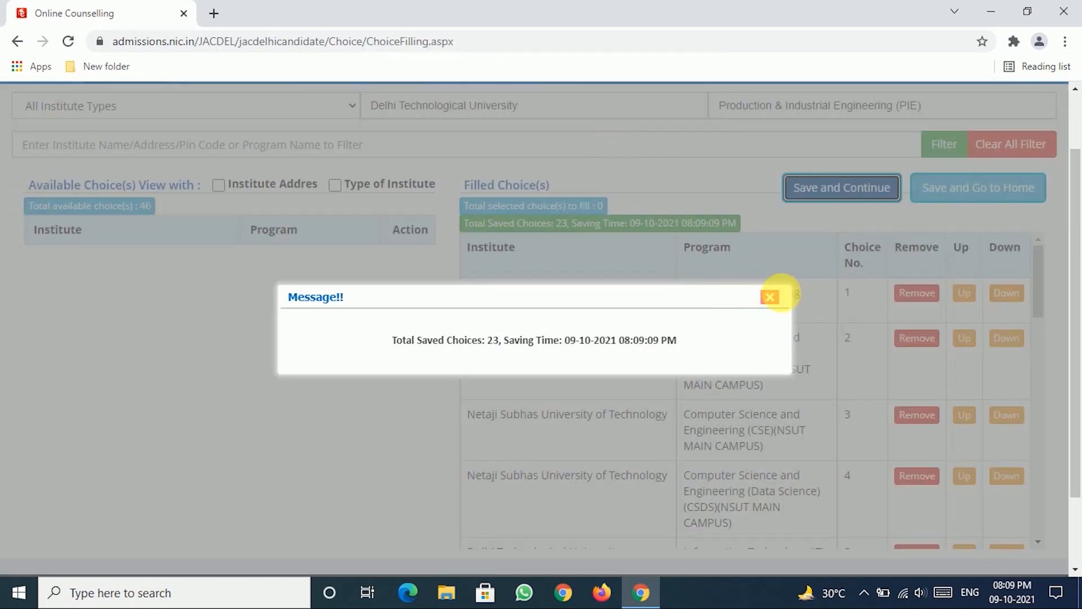
{"action": "left_click", "coordinate": [768, 295]}
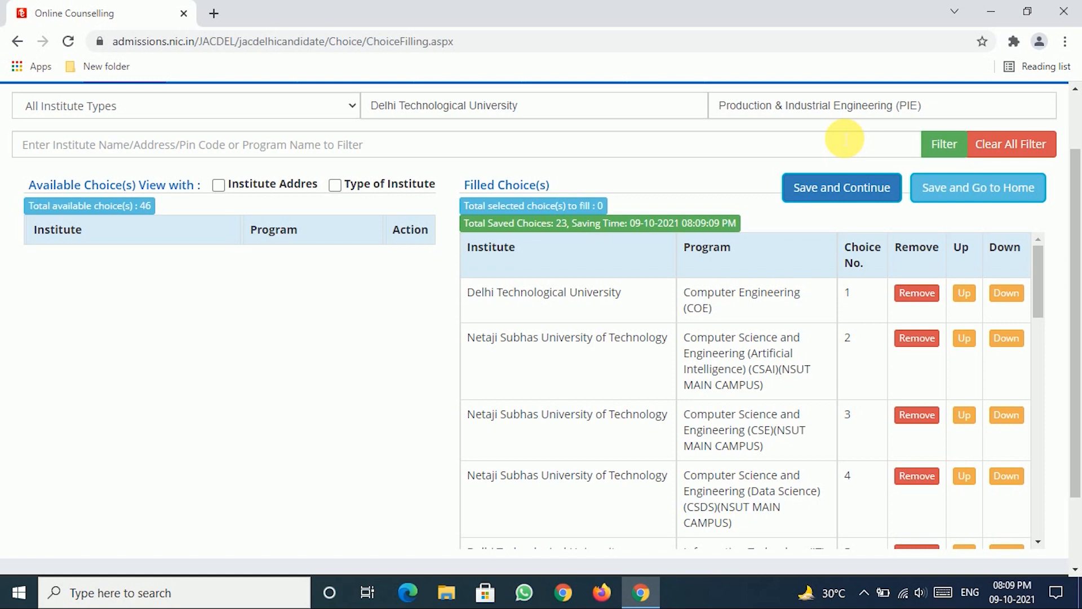
Step: Look up "environ" in the program filter and add Delhi Technological University's Environmental Engineering (ENE) to the filled choices
{"action": "left_click", "coordinate": [819, 110]}
{"action": "type", "text": "e"}
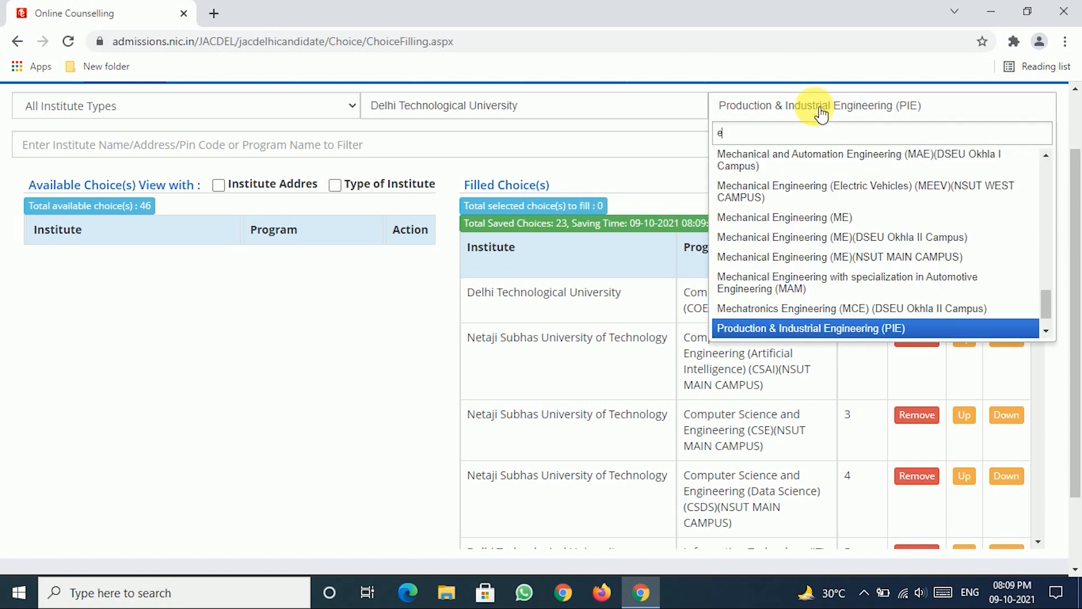
{"action": "type", "text": "nviron"}
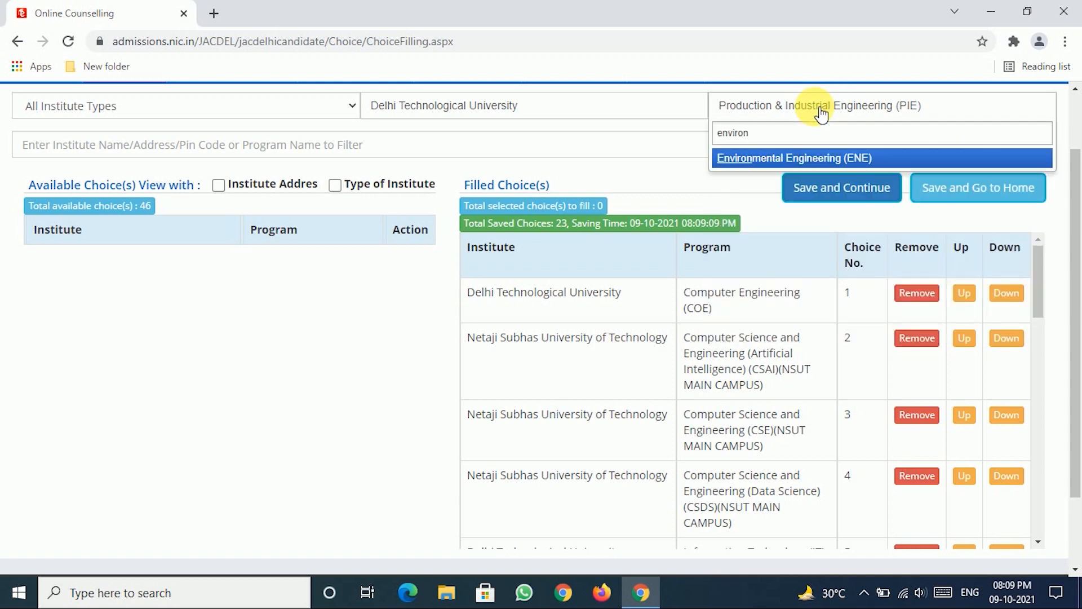
{"action": "left_click", "coordinate": [783, 159]}
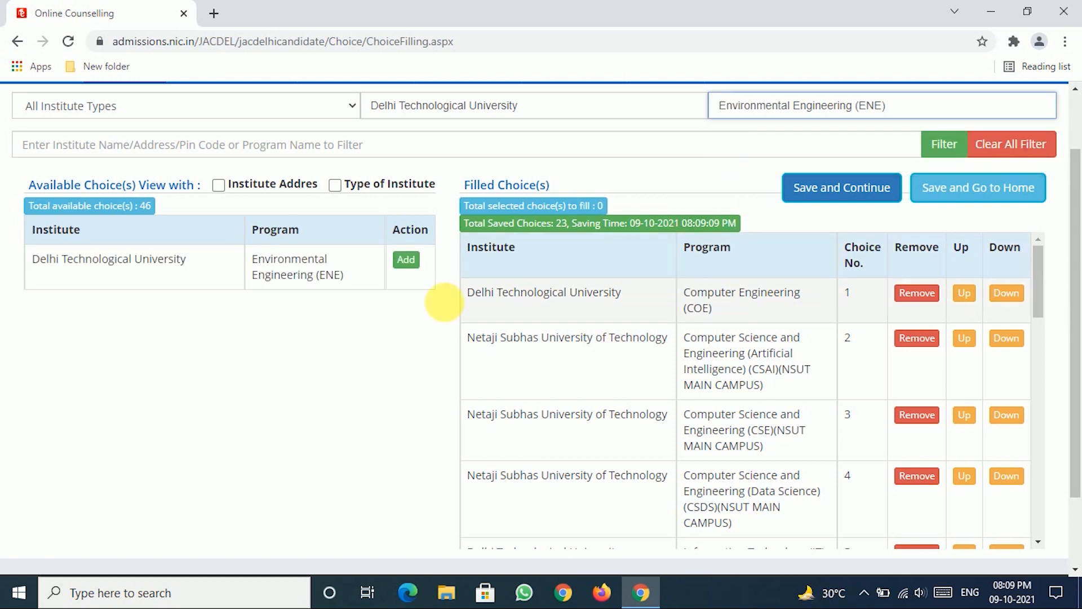
{"action": "left_click", "coordinate": [406, 259]}
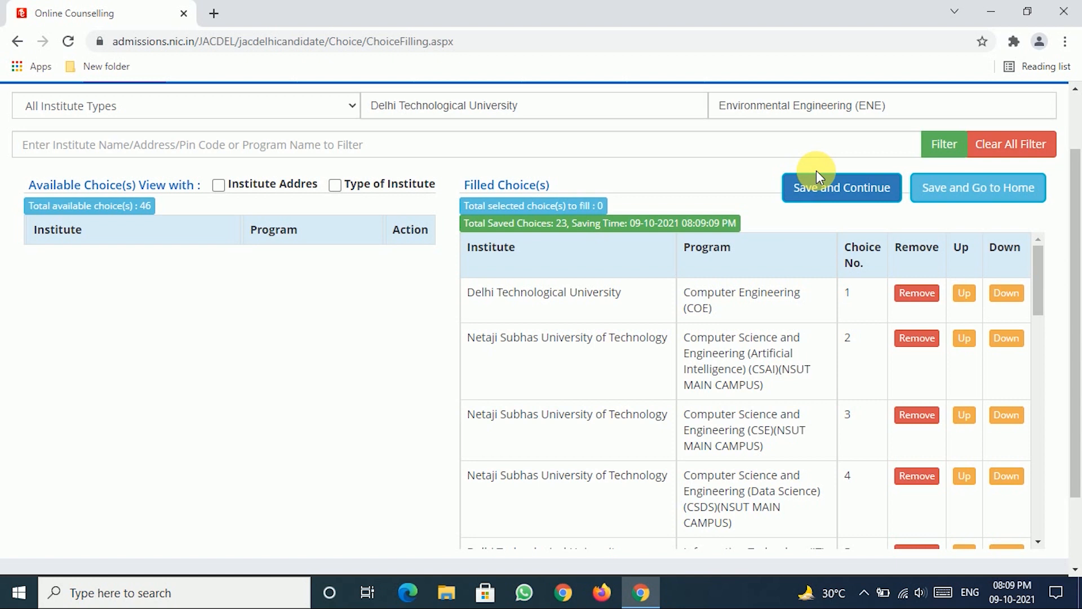
Step: Look up "bio" in the program filter, add Delhi Technological University's Bio-Technology (BT), and save the filled choices
{"action": "left_click", "coordinate": [867, 113]}
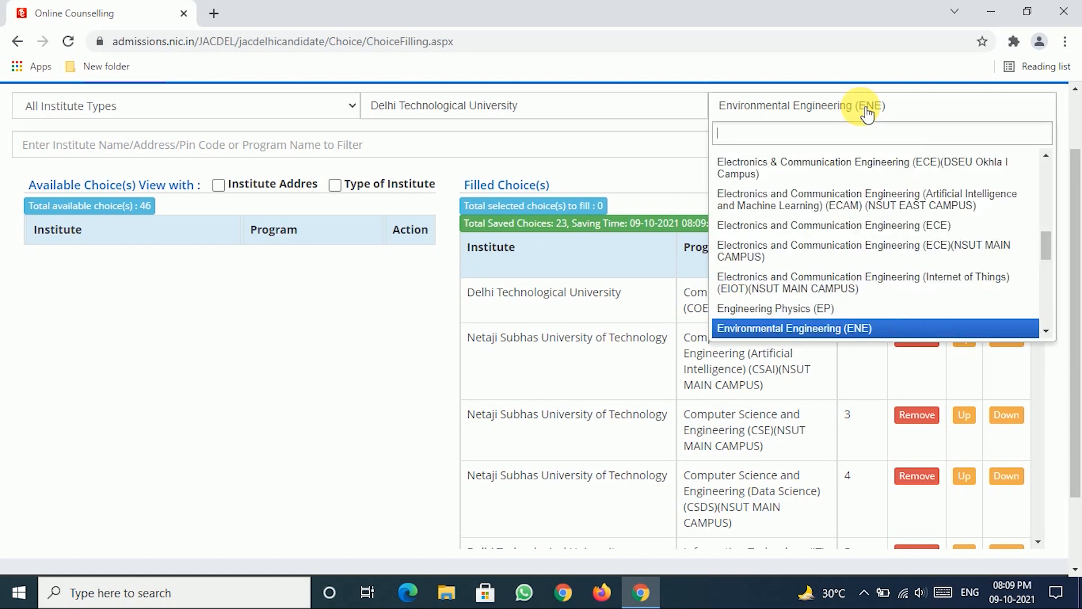
{"action": "type", "text": "bio"}
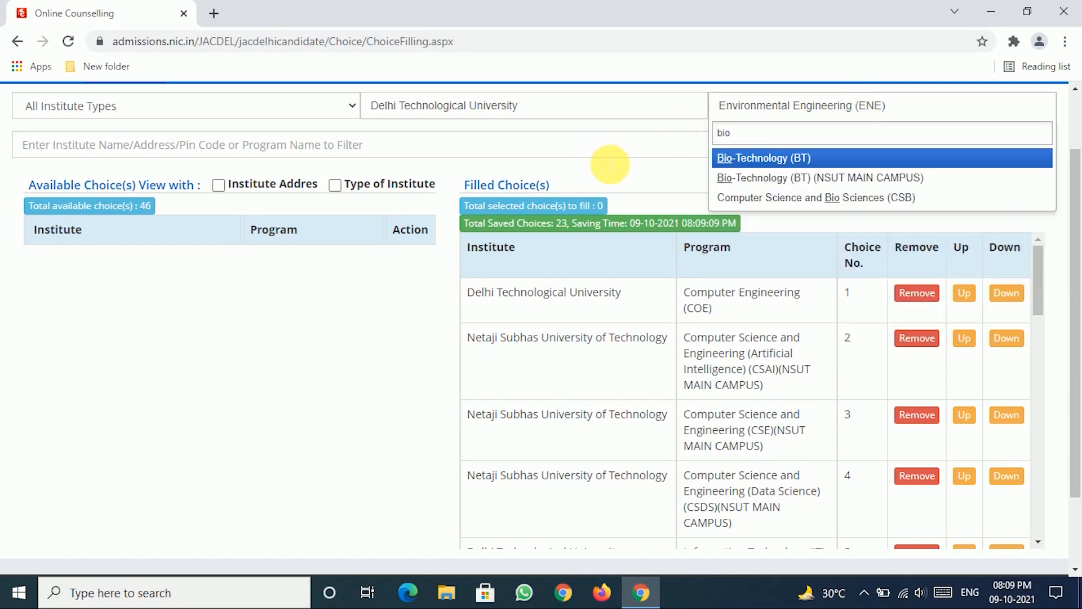
{"action": "left_click", "coordinate": [761, 158]}
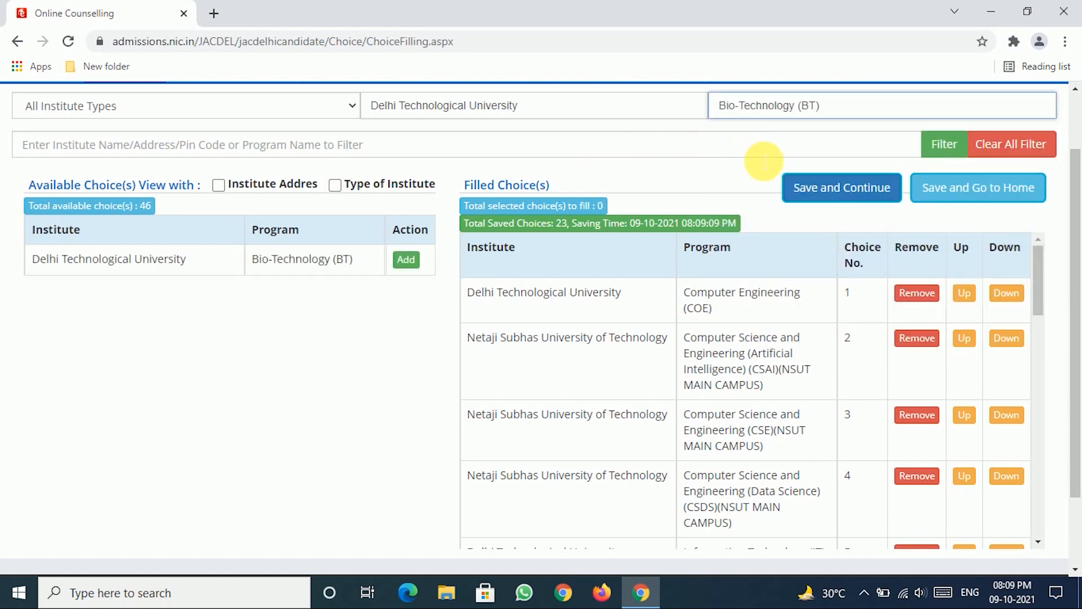
{"action": "left_click", "coordinate": [404, 260]}
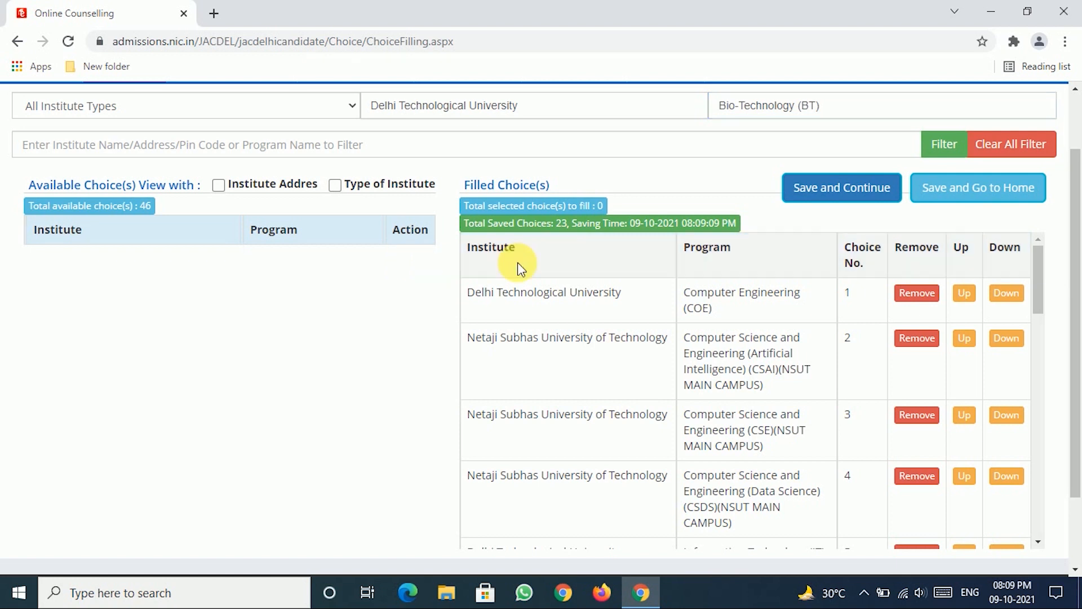
{"action": "left_click", "coordinate": [832, 198]}
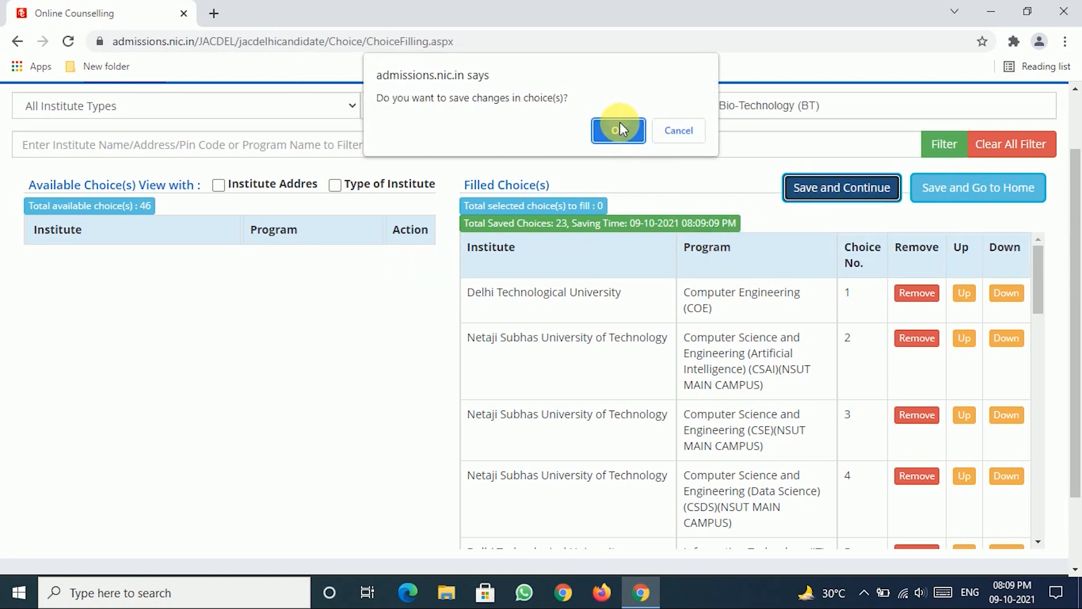
{"action": "left_click", "coordinate": [620, 123]}
{"action": "left_click", "coordinate": [770, 297]}
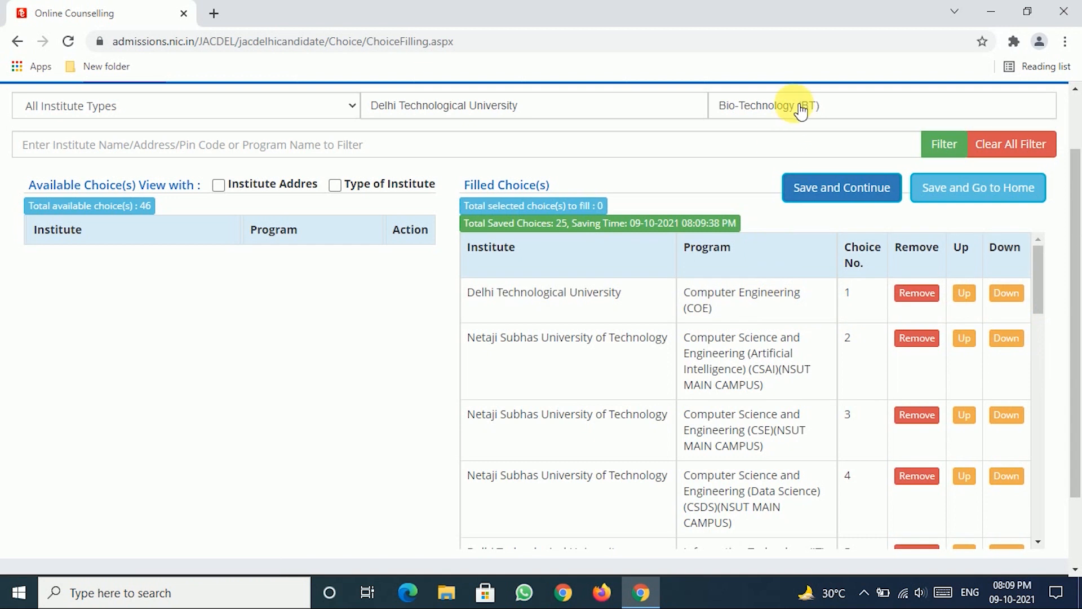
Step: Filter for Netaji Subhas University of Technology's Bio-Technology (BT) (NSUT MAIN CAMPUS), add it to the filled choices, and save them
{"action": "left_click", "coordinate": [510, 118]}
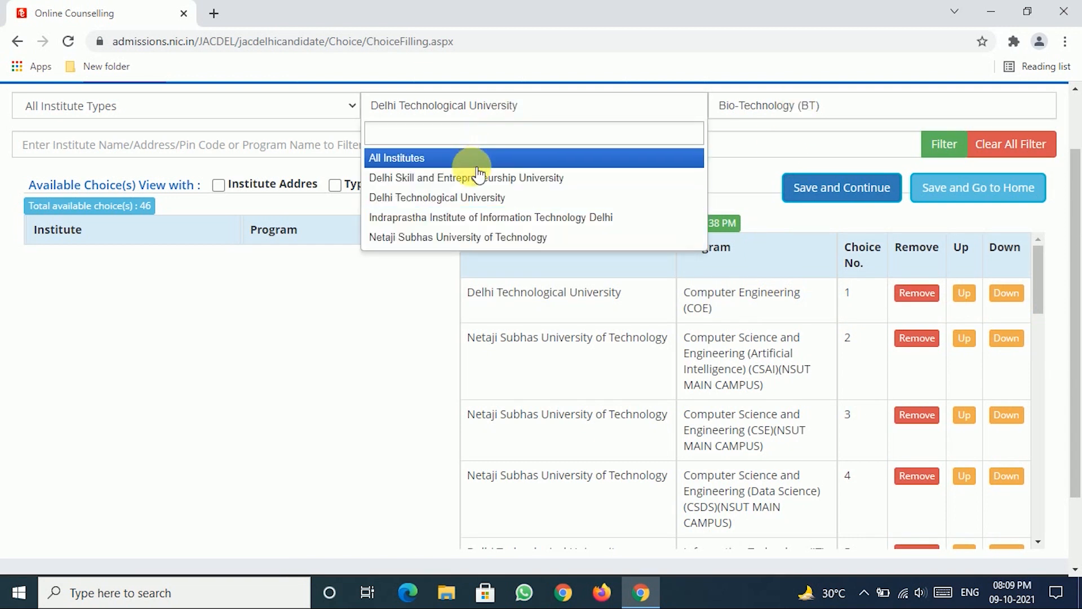
{"action": "left_click", "coordinate": [454, 237]}
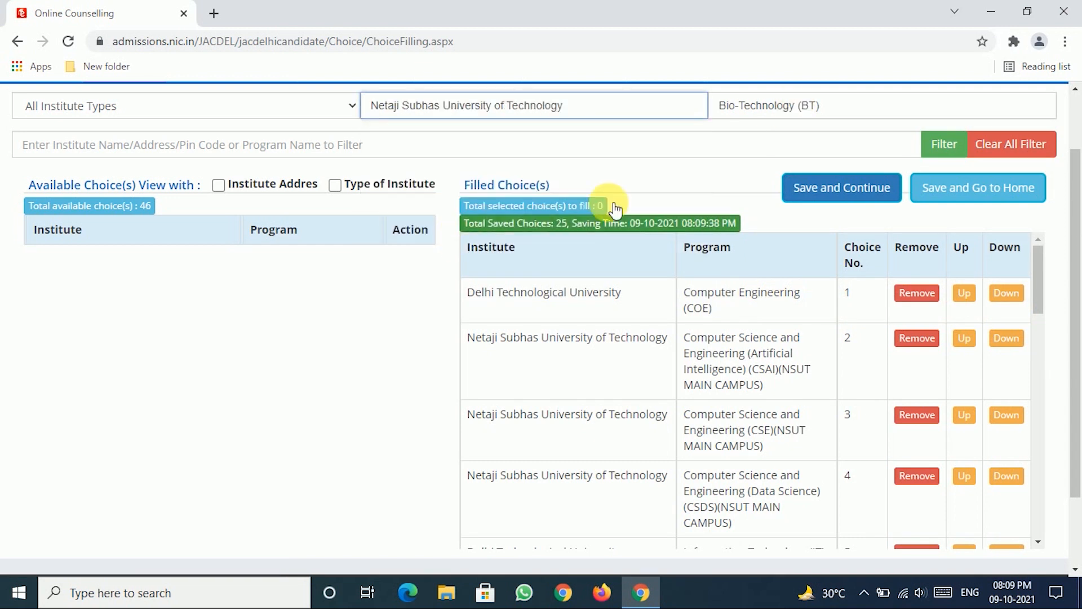
{"action": "left_click", "coordinate": [780, 110]}
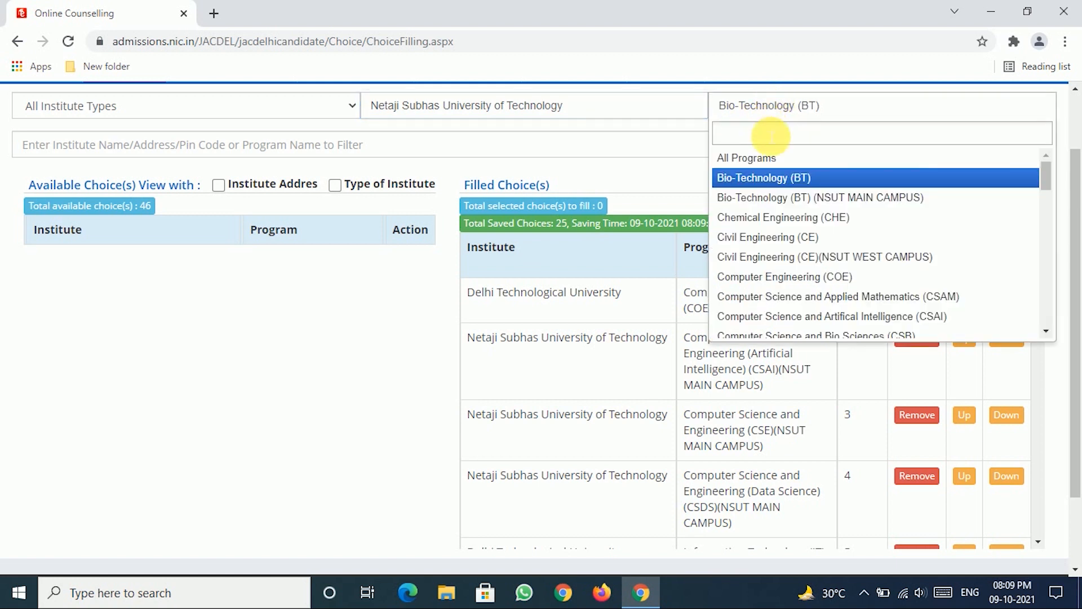
{"action": "left_click", "coordinate": [793, 198]}
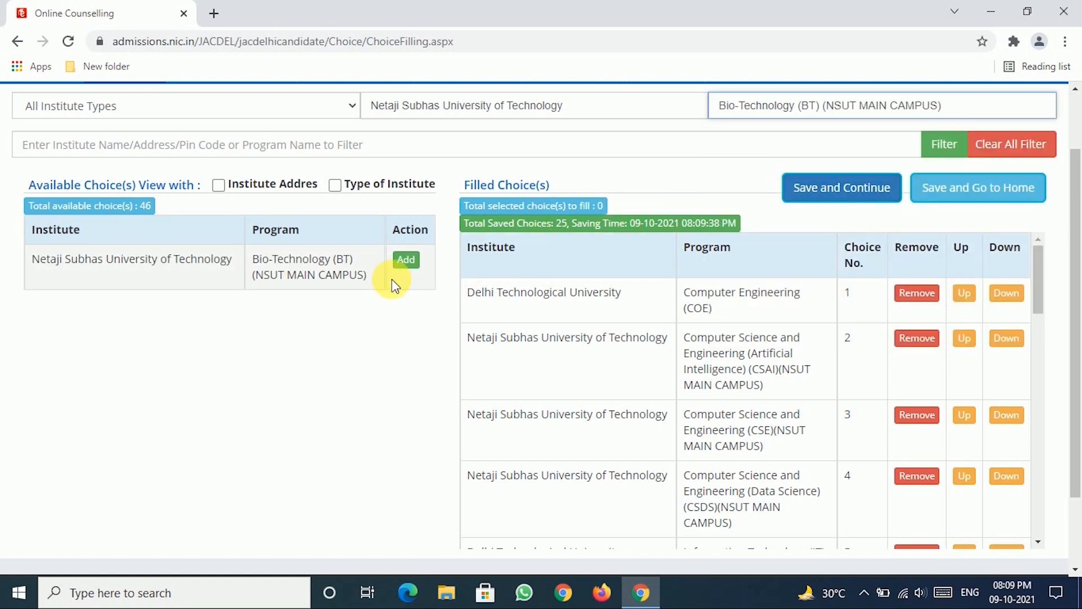
{"action": "left_click", "coordinate": [406, 260]}
{"action": "left_click", "coordinate": [872, 201]}
{"action": "left_click", "coordinate": [630, 133]}
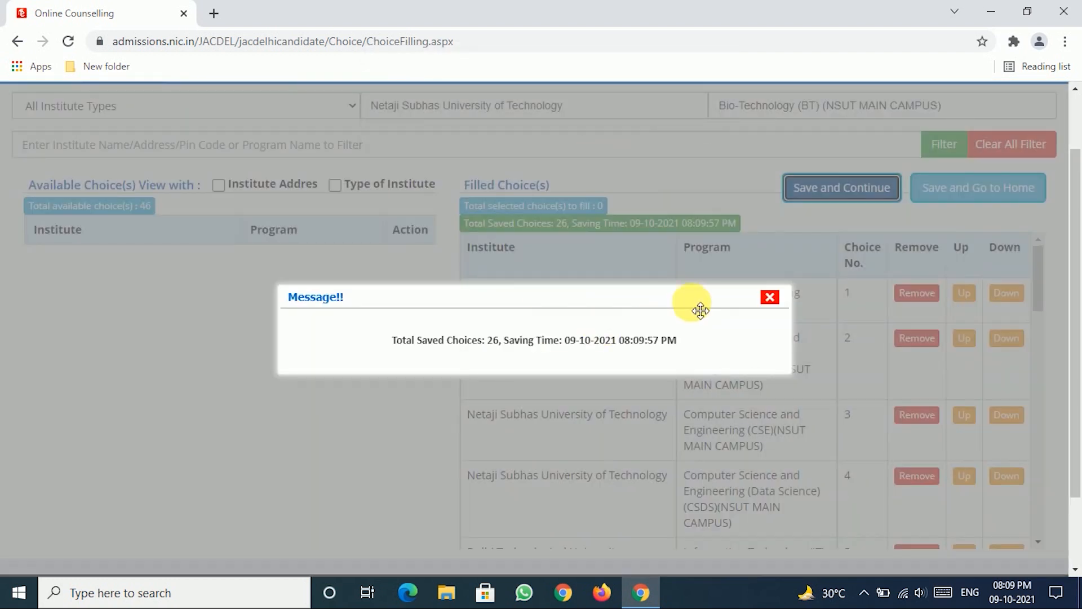
{"action": "left_click", "coordinate": [770, 300]}
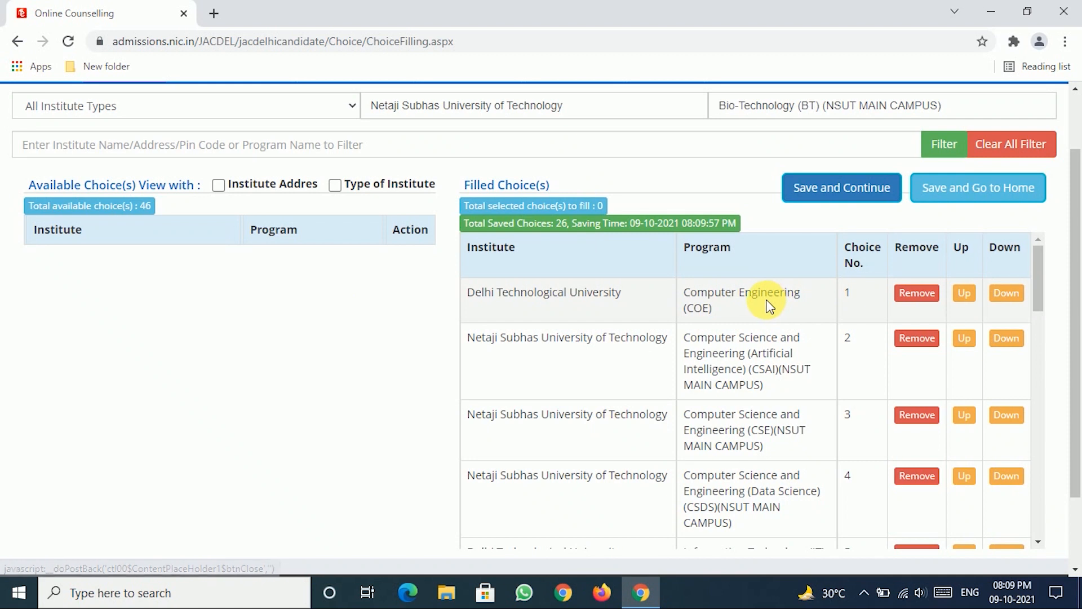
Step: Review the institute, program and preference order of every filled choice, from choice 1 to choice 26
{"action": "scroll", "coordinate": [774, 338], "scroll_direction": "down", "scroll_amount": 1}
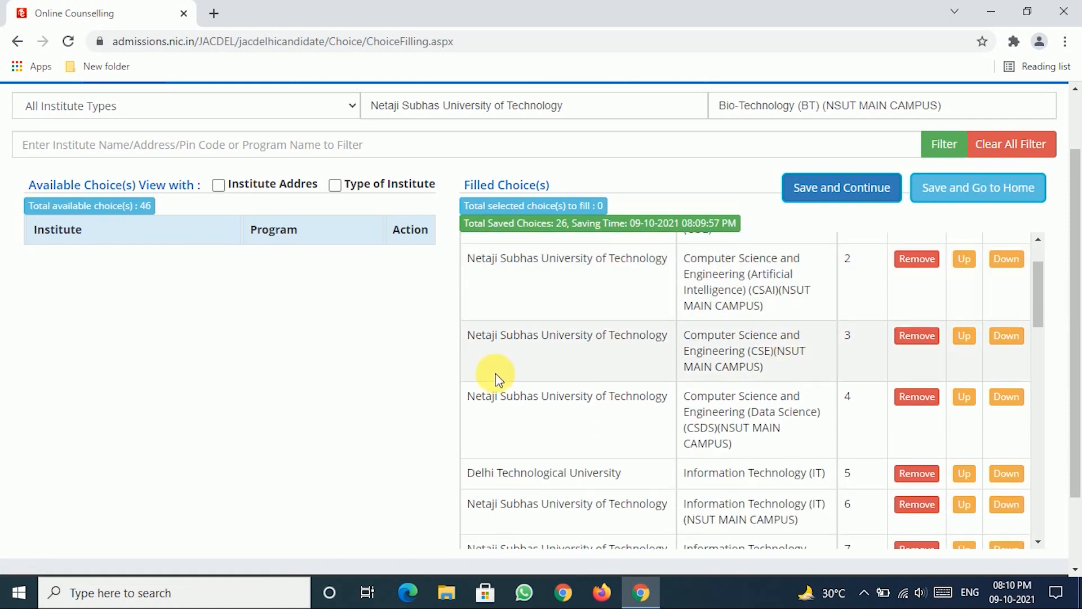
{"action": "scroll", "coordinate": [338, 366], "scroll_direction": "down", "scroll_amount": 2}
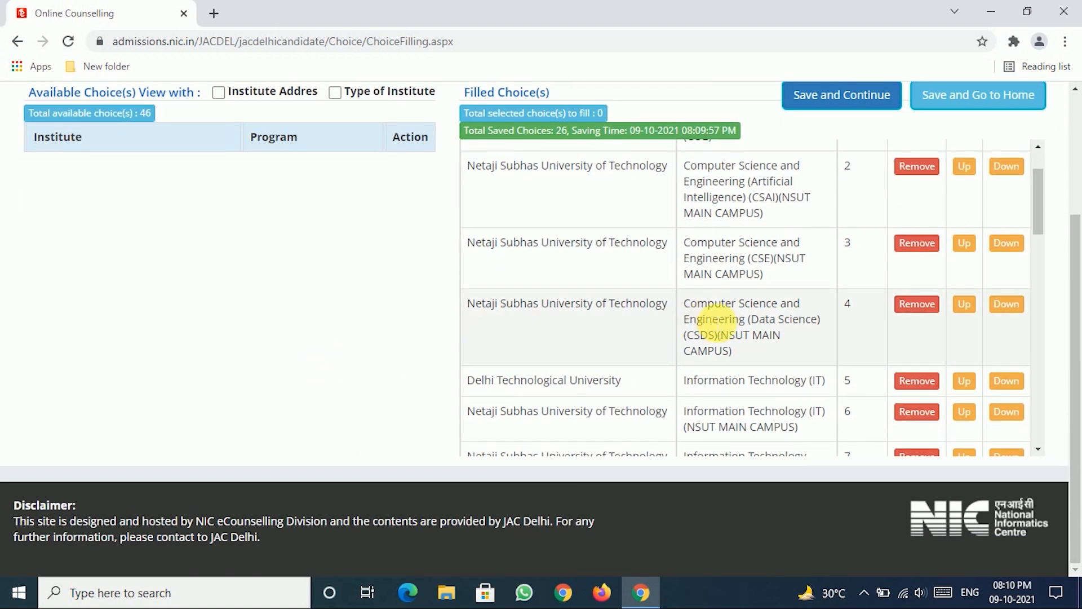
{"action": "scroll", "coordinate": [715, 319], "scroll_direction": "up", "scroll_amount": 1}
{"action": "scroll", "coordinate": [722, 319], "scroll_direction": "down", "scroll_amount": 1}
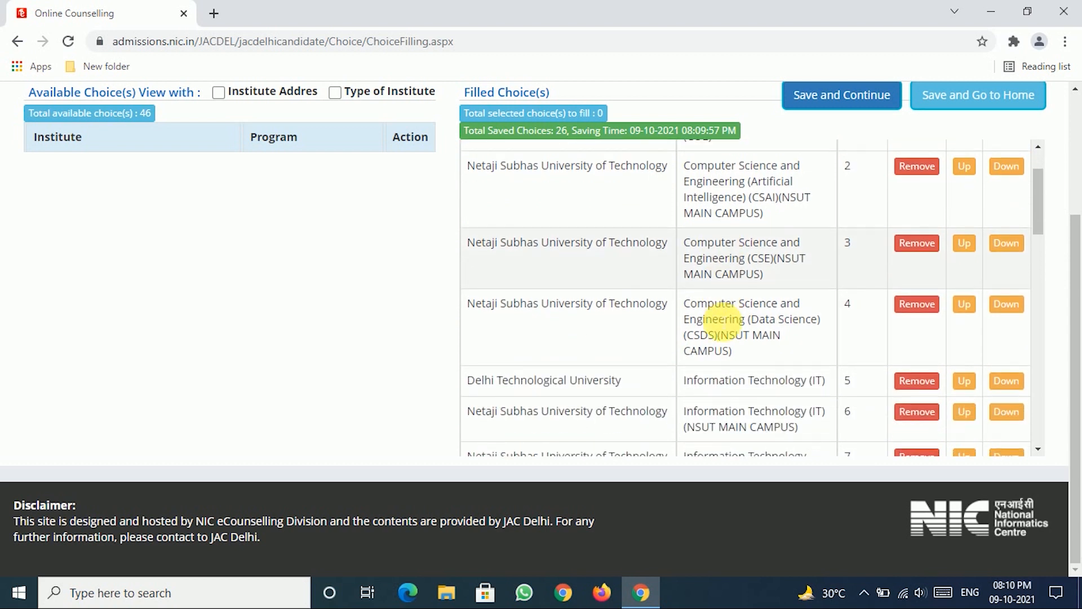
{"action": "scroll", "coordinate": [722, 319], "scroll_direction": "down", "scroll_amount": 3}
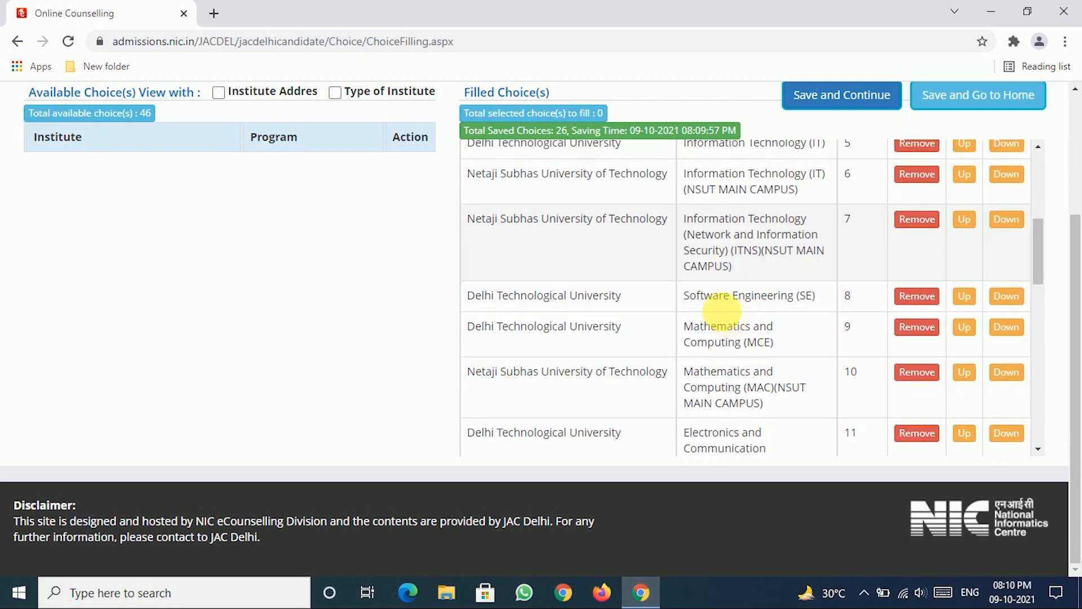
{"action": "scroll", "coordinate": [727, 320], "scroll_direction": "down", "scroll_amount": 1}
{"action": "scroll", "coordinate": [727, 323], "scroll_direction": "down", "scroll_amount": 2}
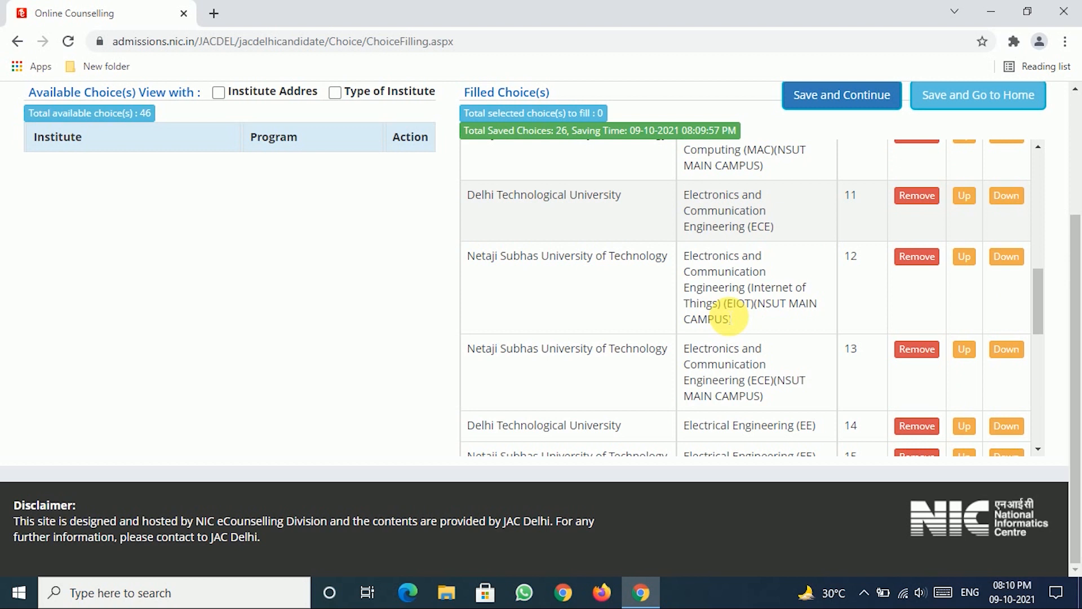
{"action": "scroll", "coordinate": [728, 317], "scroll_direction": "down", "scroll_amount": 1}
{"action": "scroll", "coordinate": [728, 317], "scroll_direction": "down", "scroll_amount": 3}
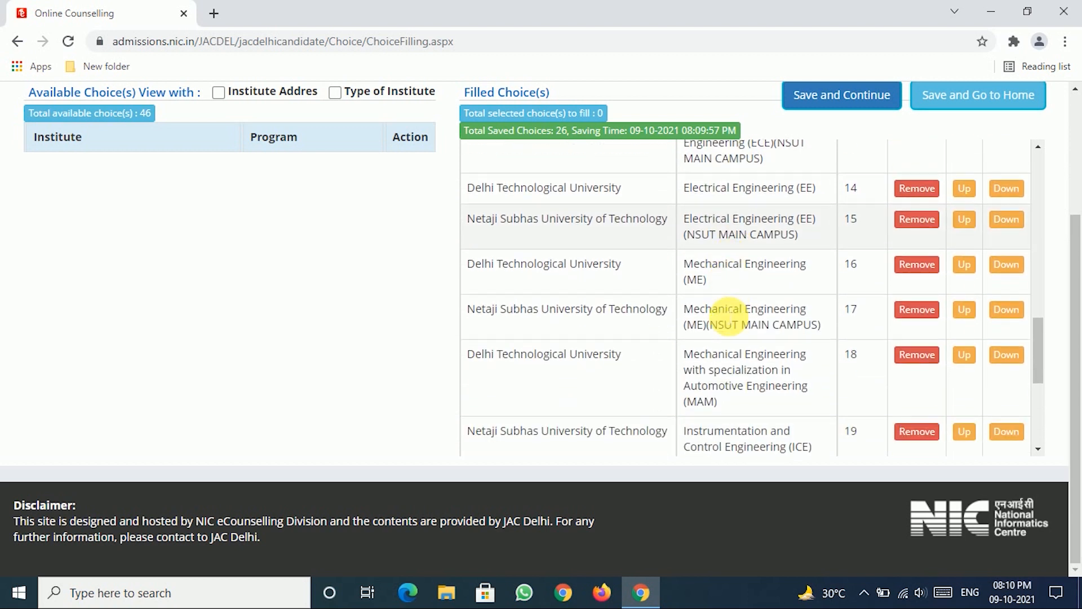
{"action": "scroll", "coordinate": [729, 318], "scroll_direction": "down", "scroll_amount": 3}
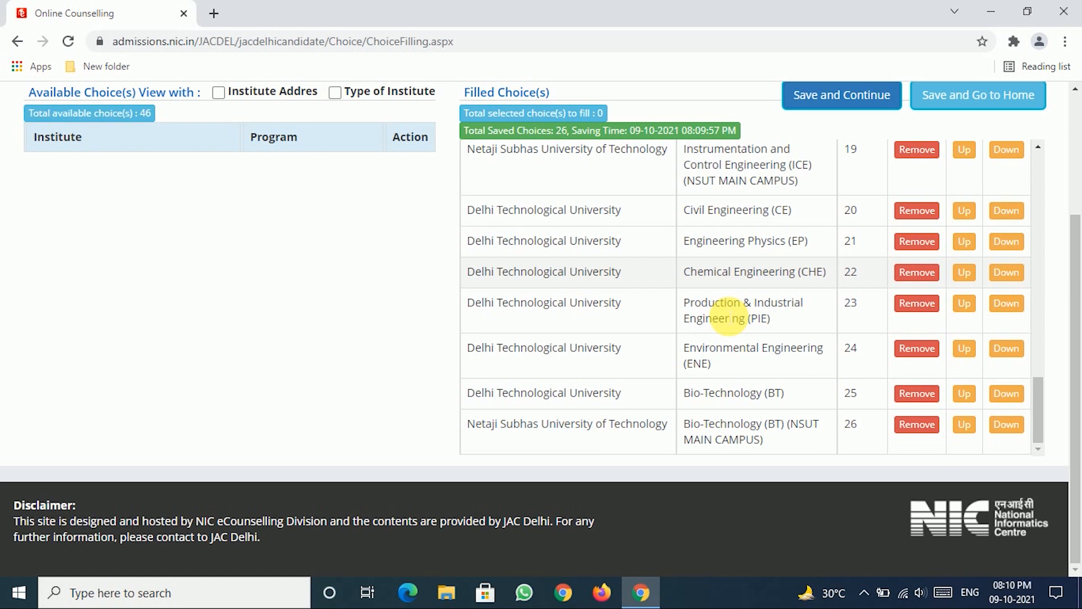
{"action": "left_click_drag", "start_coordinate": [1036, 392], "coordinate": [1055, 233]}
{"action": "left_click_drag", "start_coordinate": [1055, 175], "coordinate": [1053, 162]}
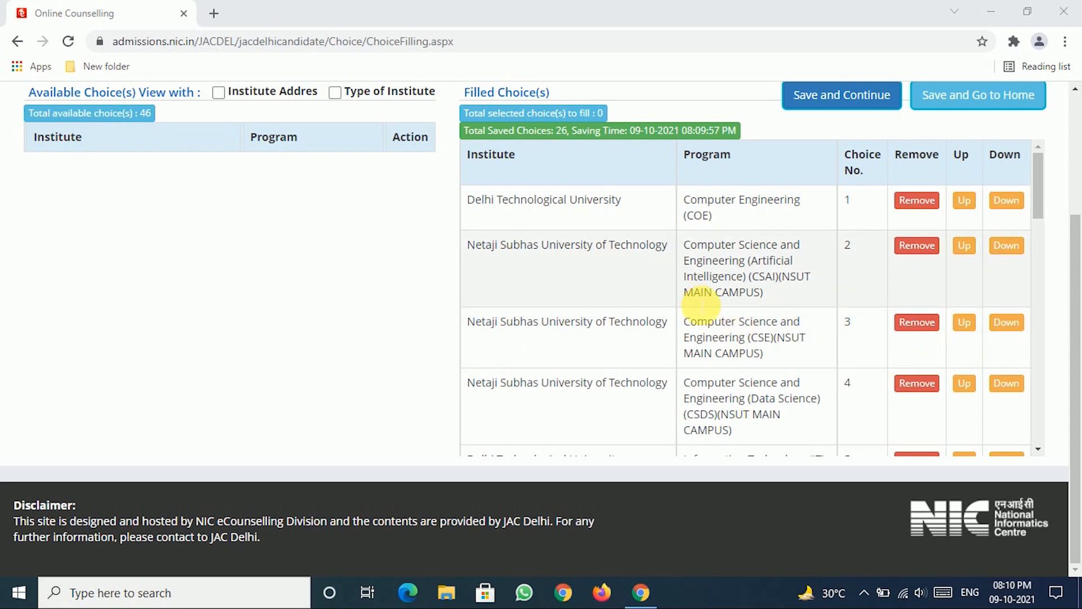
Step: Go through the filled choices again from first to last, and open the save confirmation but cancel it
{"action": "scroll", "coordinate": [702, 305], "scroll_direction": "down", "scroll_amount": 1}
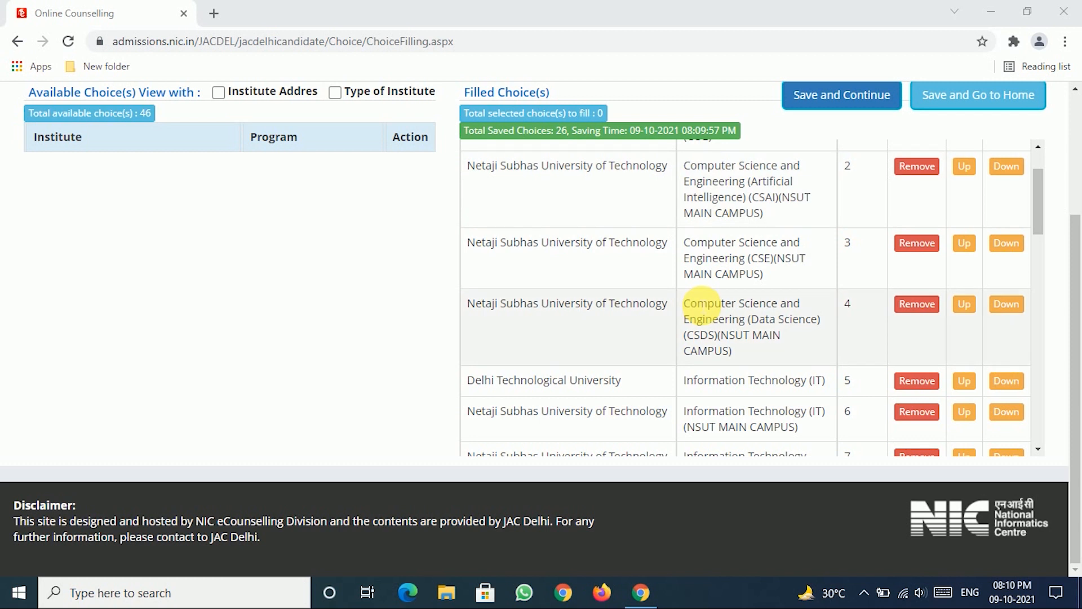
{"action": "scroll", "coordinate": [701, 305], "scroll_direction": "down", "scroll_amount": 1}
{"action": "scroll", "coordinate": [701, 305], "scroll_direction": "down", "scroll_amount": 3}
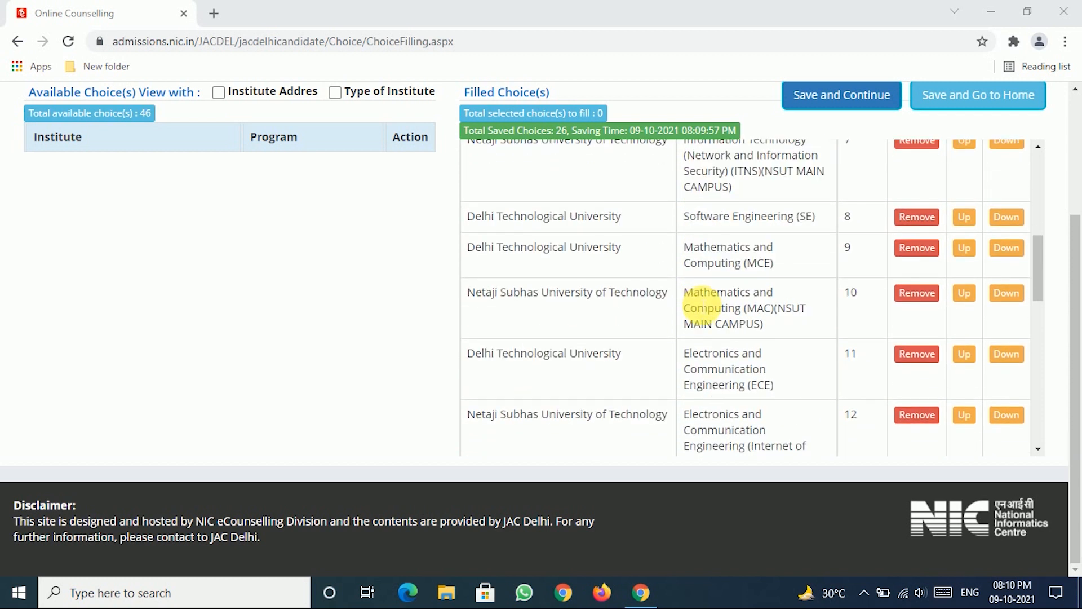
{"action": "scroll", "coordinate": [701, 306], "scroll_direction": "down", "scroll_amount": 1}
{"action": "scroll", "coordinate": [701, 305], "scroll_direction": "down", "scroll_amount": 2}
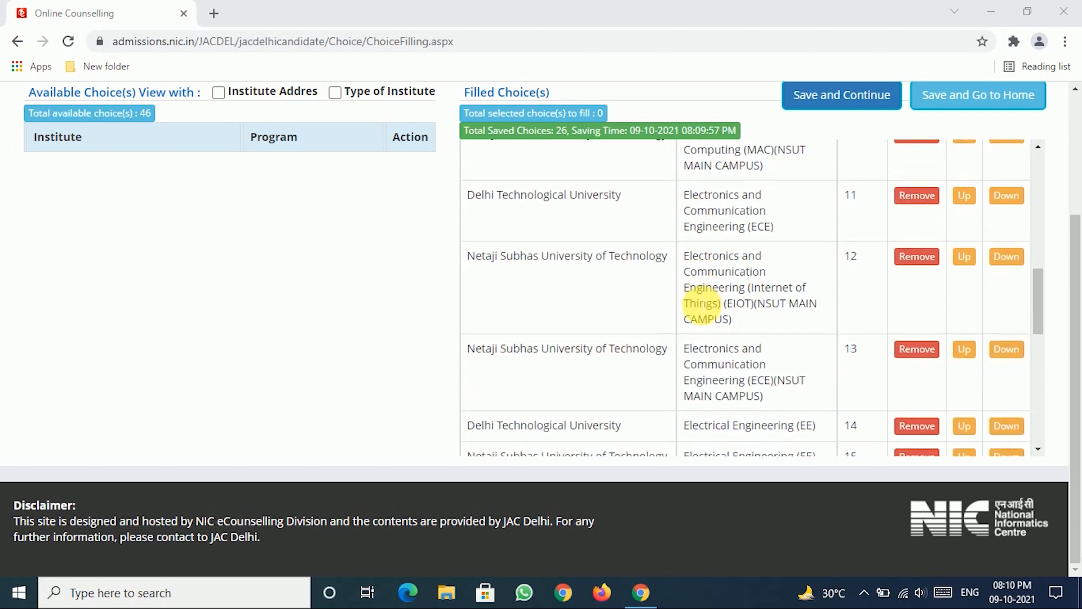
{"action": "scroll", "coordinate": [702, 307], "scroll_direction": "down", "scroll_amount": 2}
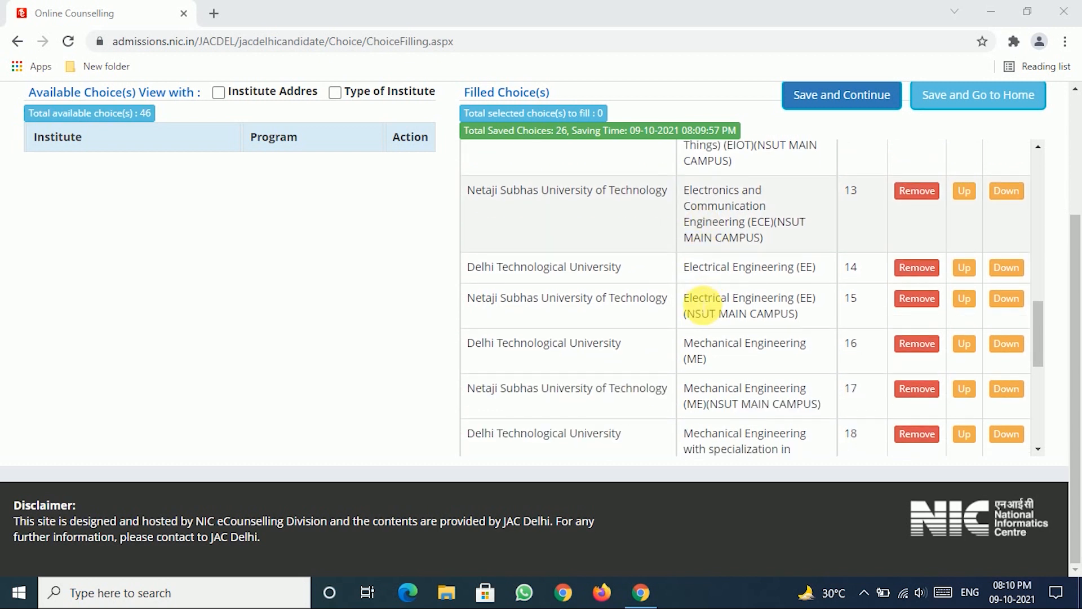
{"action": "scroll", "coordinate": [702, 307], "scroll_direction": "down", "scroll_amount": 1}
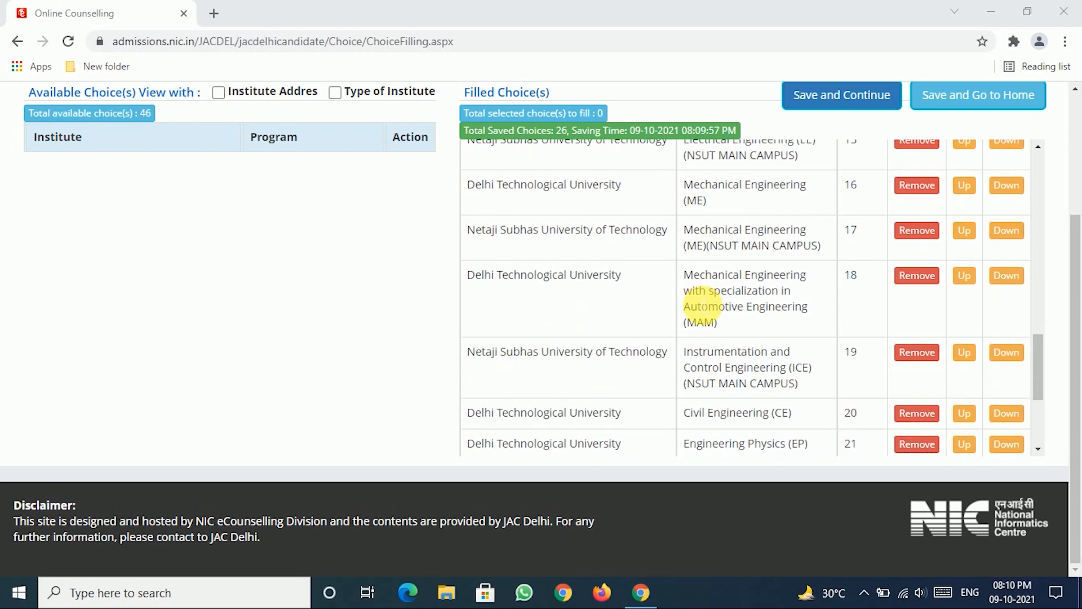
{"action": "scroll", "coordinate": [701, 305], "scroll_direction": "down", "scroll_amount": 2}
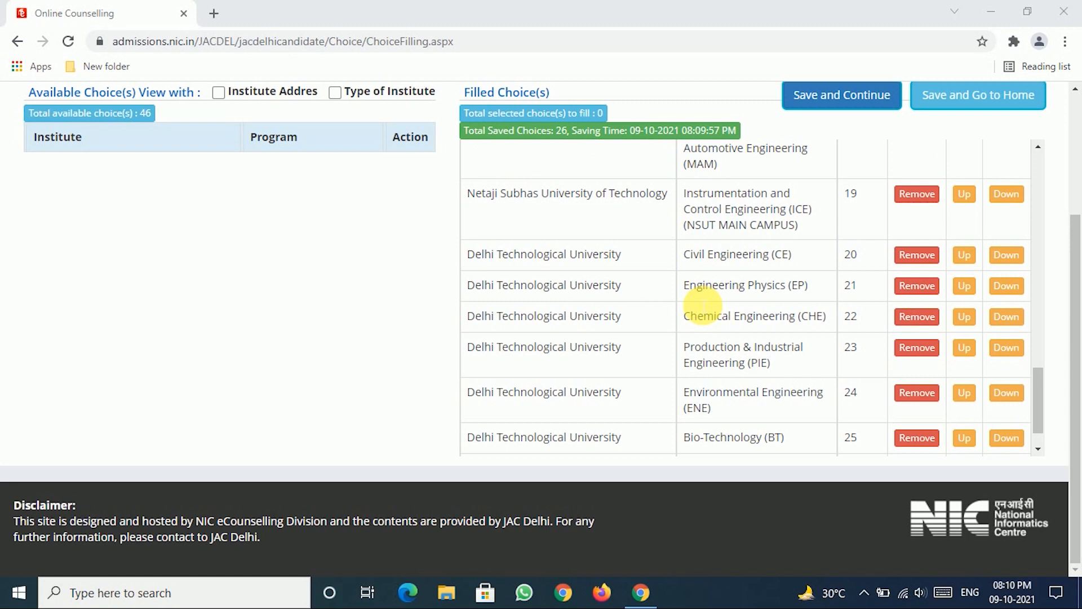
{"action": "scroll", "coordinate": [703, 304], "scroll_direction": "down", "scroll_amount": 1}
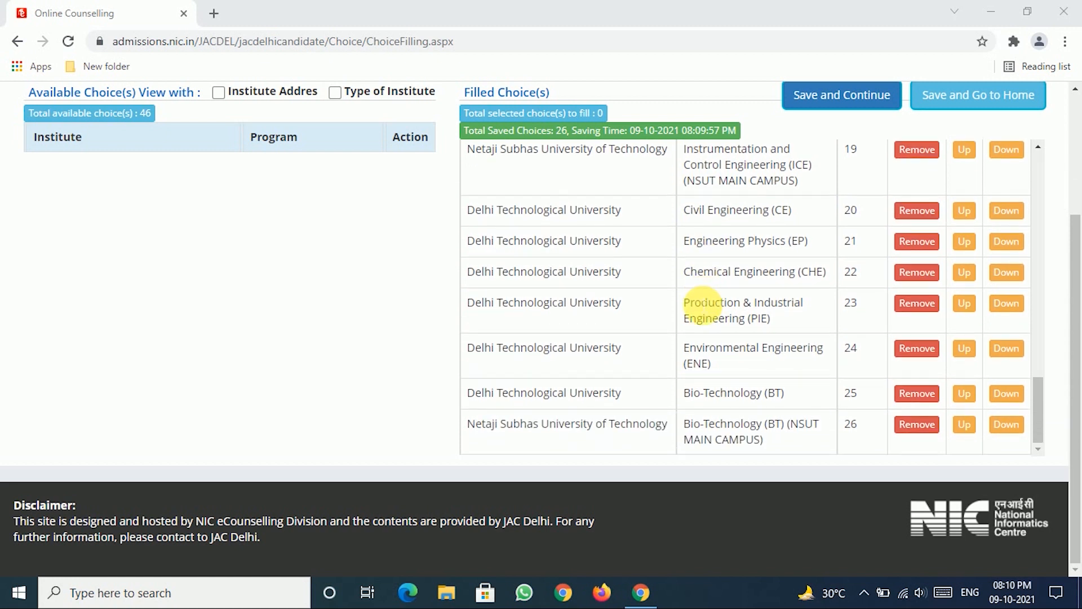
{"action": "left_click", "coordinate": [821, 95]}
{"action": "left_click", "coordinate": [680, 131]}
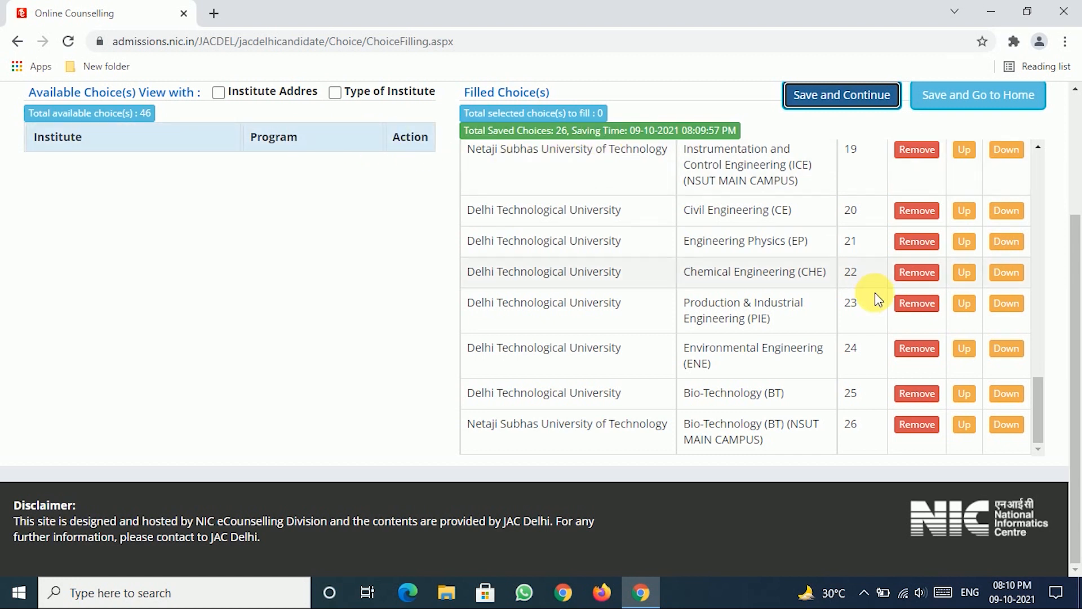
Step: Look up "manufac" in the program filter and add Netaji Subhas University of Technology's Manufacturing Processes and Automation Engineering (MPAE)(NSUT MAIN CAMPUS) to the filled choices
{"action": "scroll", "coordinate": [913, 290], "scroll_direction": "up", "scroll_amount": 1}
{"action": "scroll", "coordinate": [1076, 265], "scroll_direction": "up", "scroll_amount": 1}
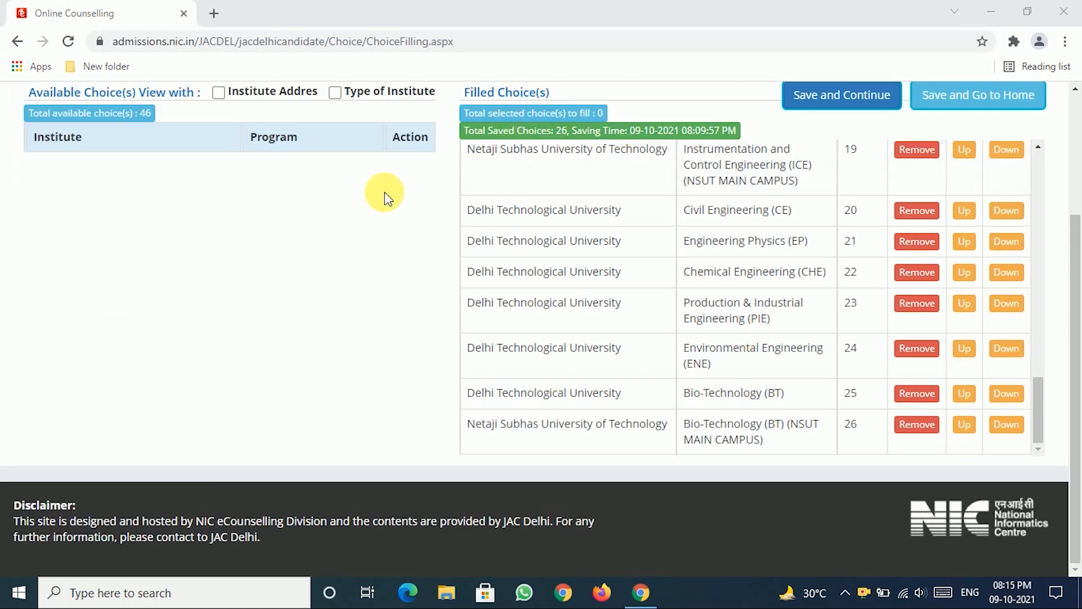
{"action": "scroll", "coordinate": [360, 197], "scroll_direction": "up", "scroll_amount": 2}
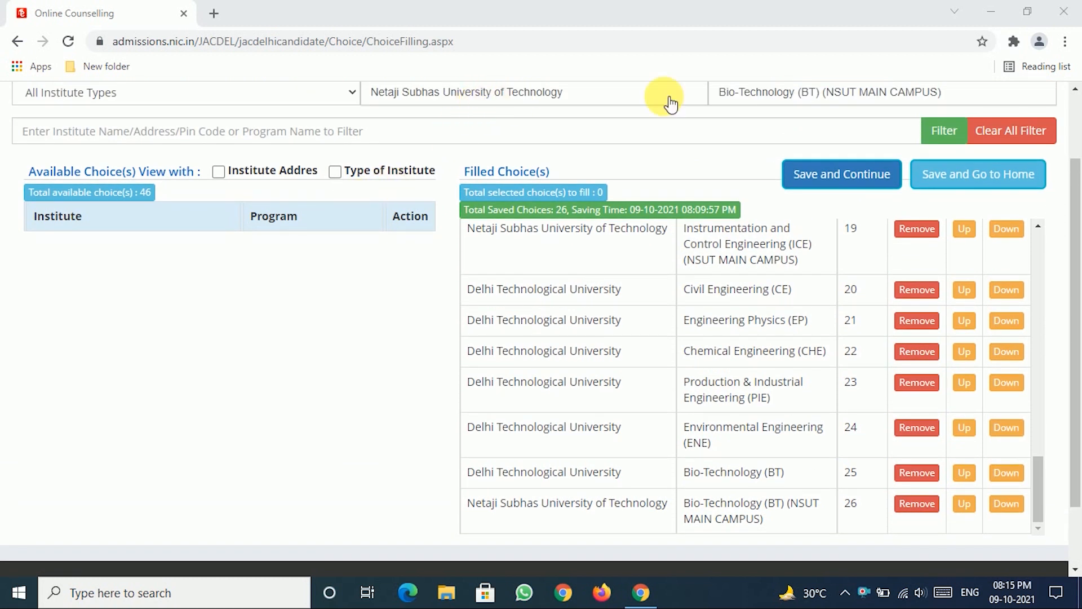
{"action": "left_click", "coordinate": [773, 99]}
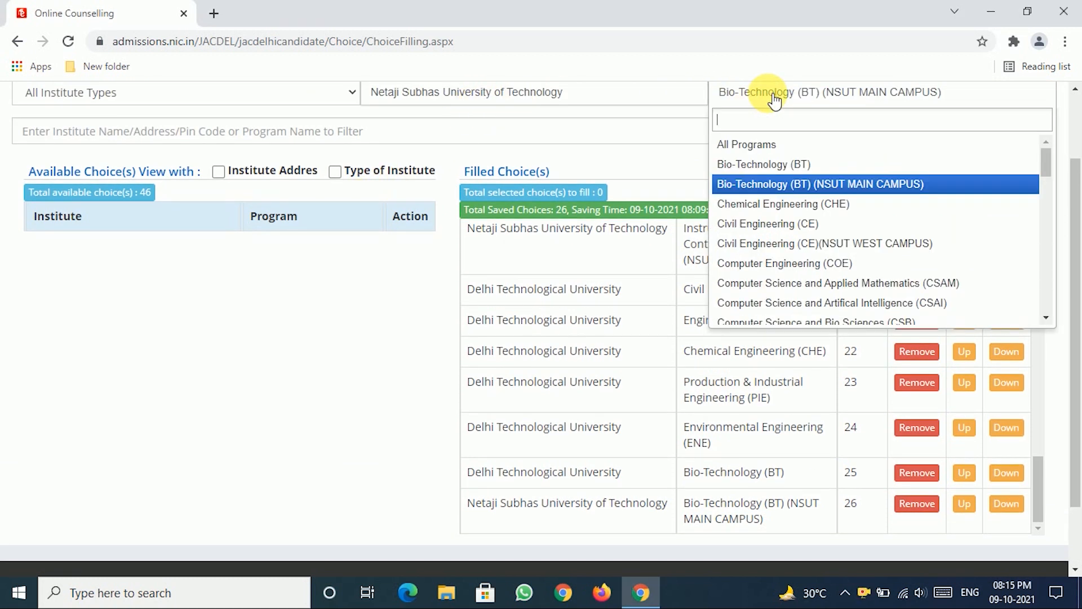
{"action": "type", "text": "ma"}
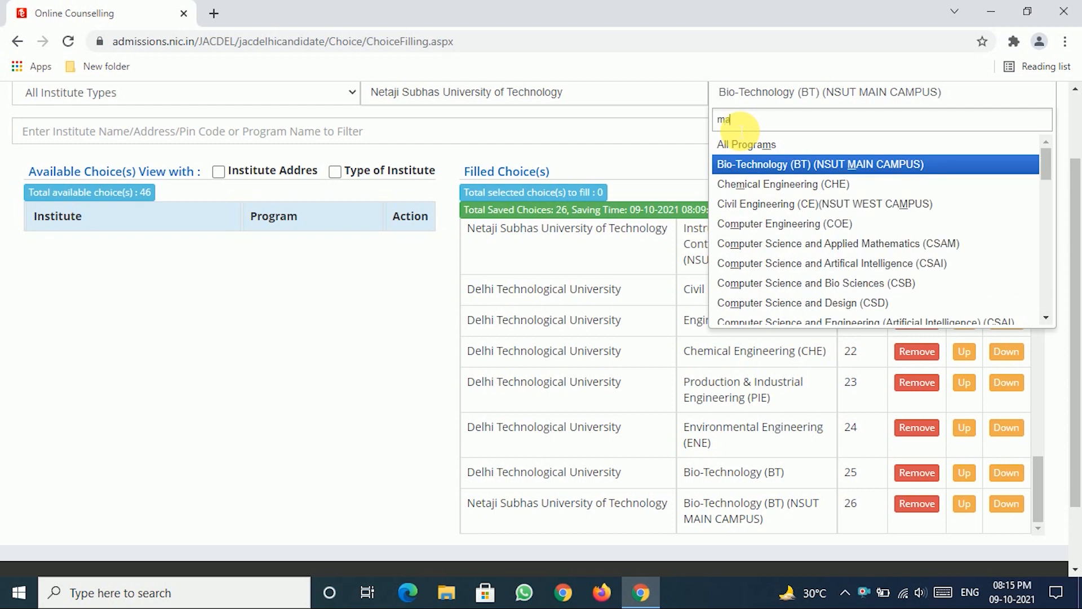
{"action": "type", "text": "nufac"}
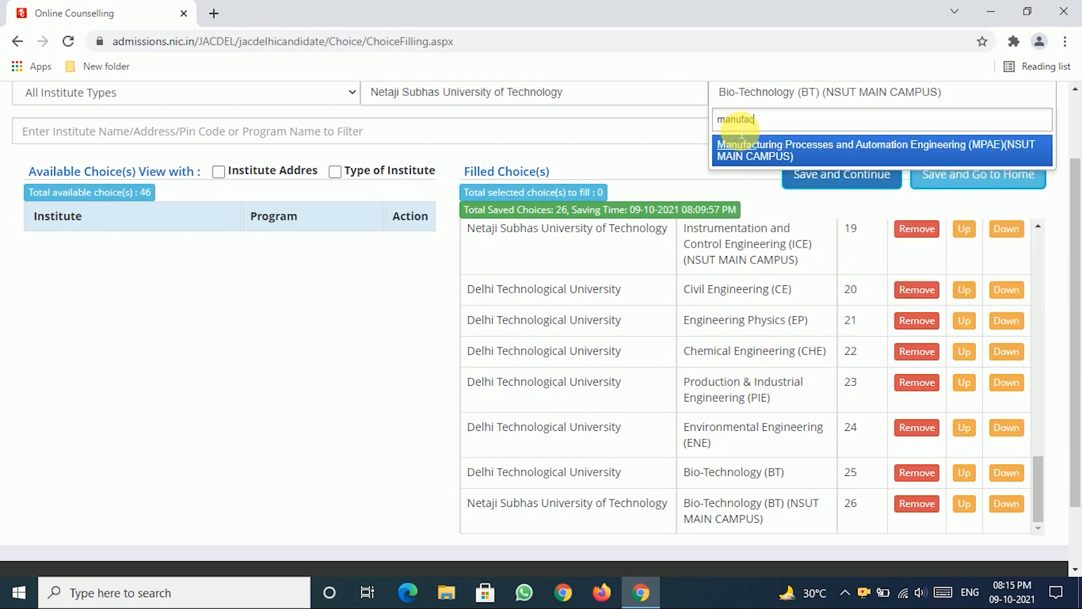
{"action": "left_click", "coordinate": [848, 155]}
{"action": "left_click", "coordinate": [407, 246]}
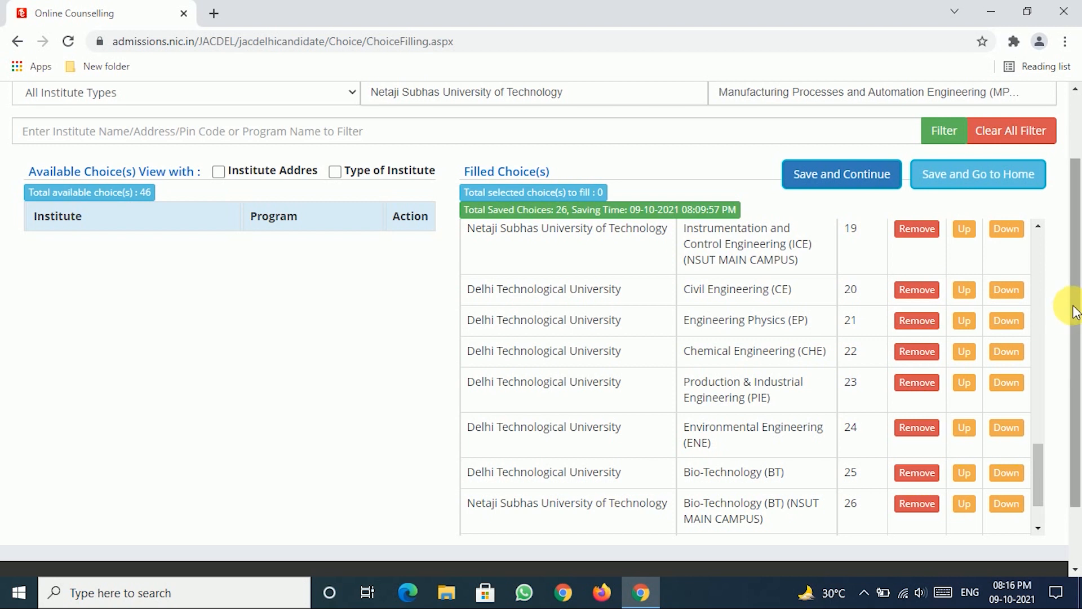
Step: Check the newly added choice at the end of the filled list, and save the changed choices
{"action": "scroll", "coordinate": [1065, 338], "scroll_direction": "down", "scroll_amount": 2}
{"action": "left_click_drag", "start_coordinate": [1036, 389], "coordinate": [1039, 417]}
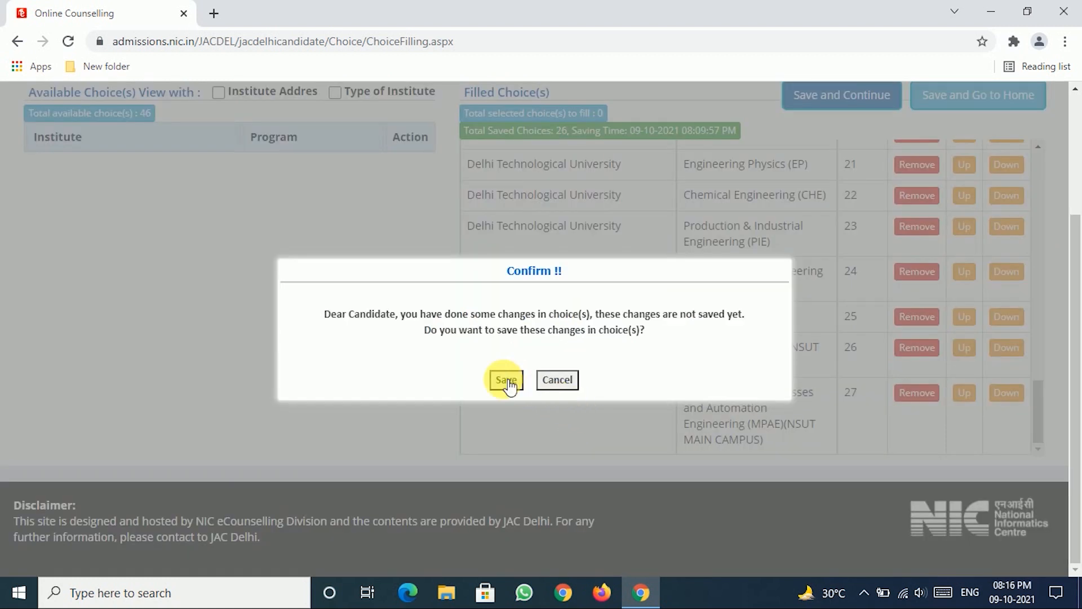
{"action": "left_click", "coordinate": [505, 379]}
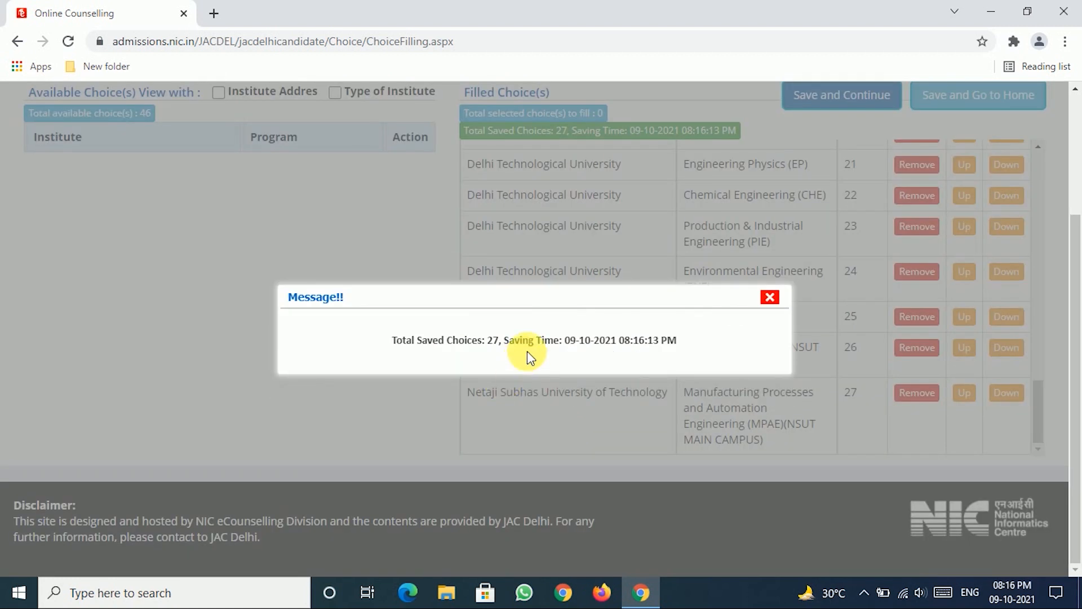
{"action": "left_click", "coordinate": [769, 297]}
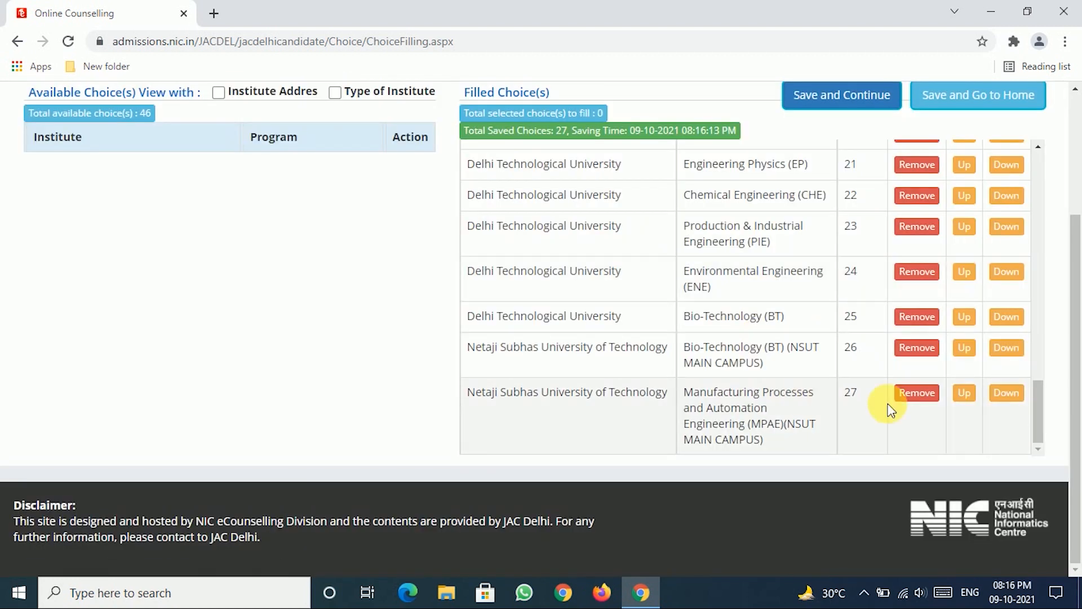
Step: Raise Manufacturing Processes and Automation Engineering (MPAE)(NSUT MAIN CAMPUS) to choice number 24, above Environmental Engineering (ENE), and save the filled choices
{"action": "left_click", "coordinate": [964, 393]}
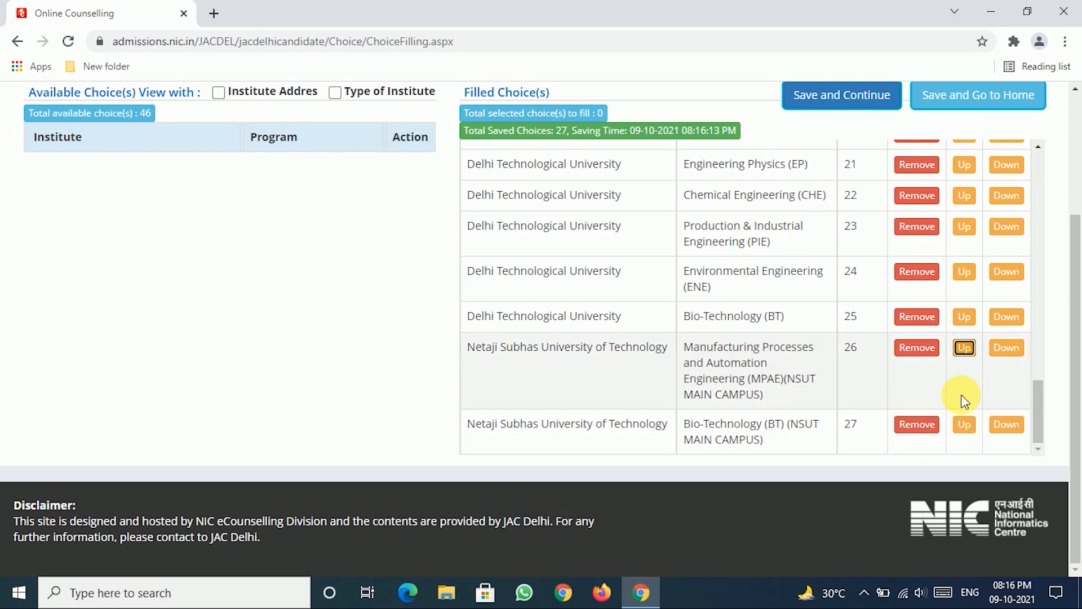
{"action": "left_click", "coordinate": [966, 351]}
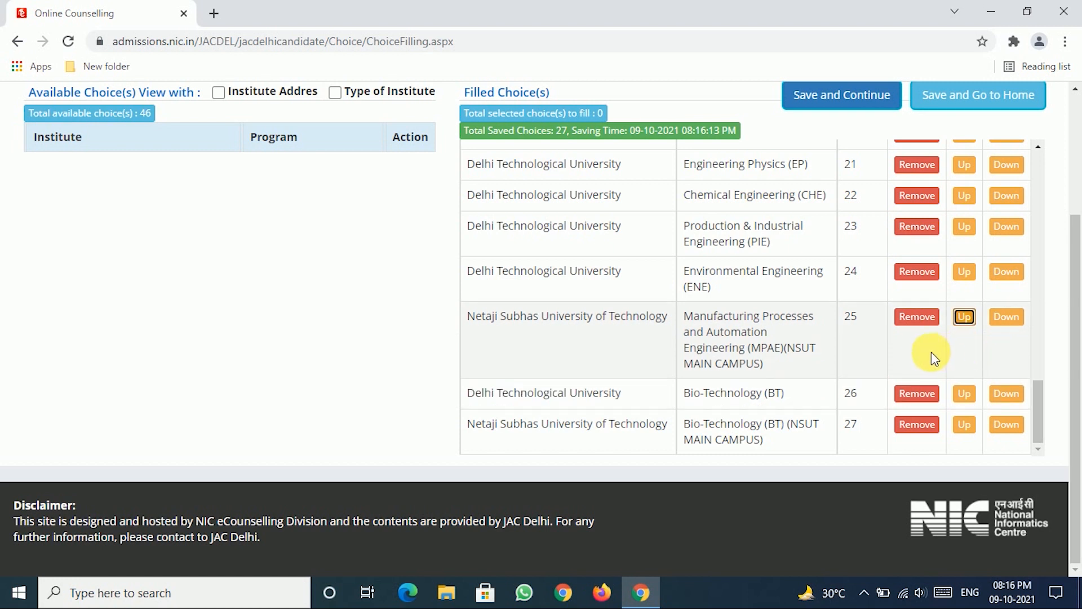
{"action": "left_click", "coordinate": [965, 317]}
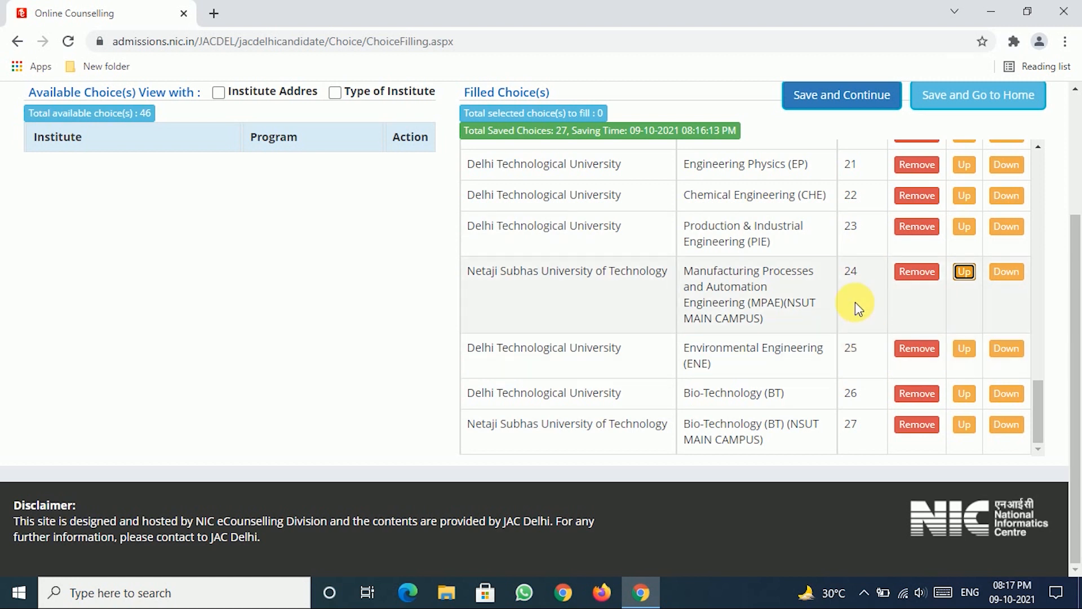
{"action": "left_click", "coordinate": [812, 113]}
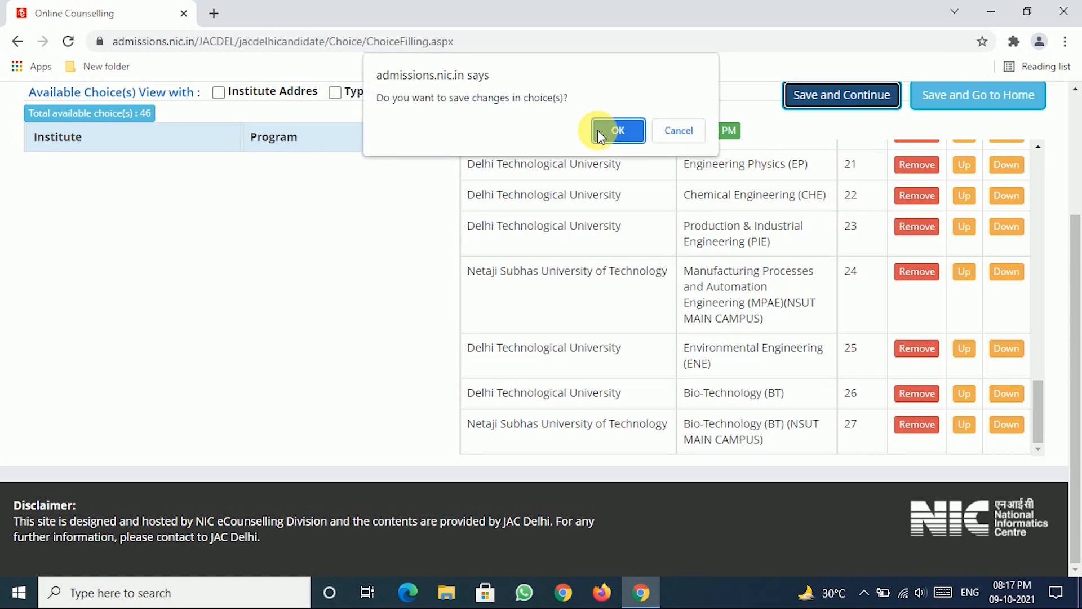
{"action": "left_click", "coordinate": [598, 134]}
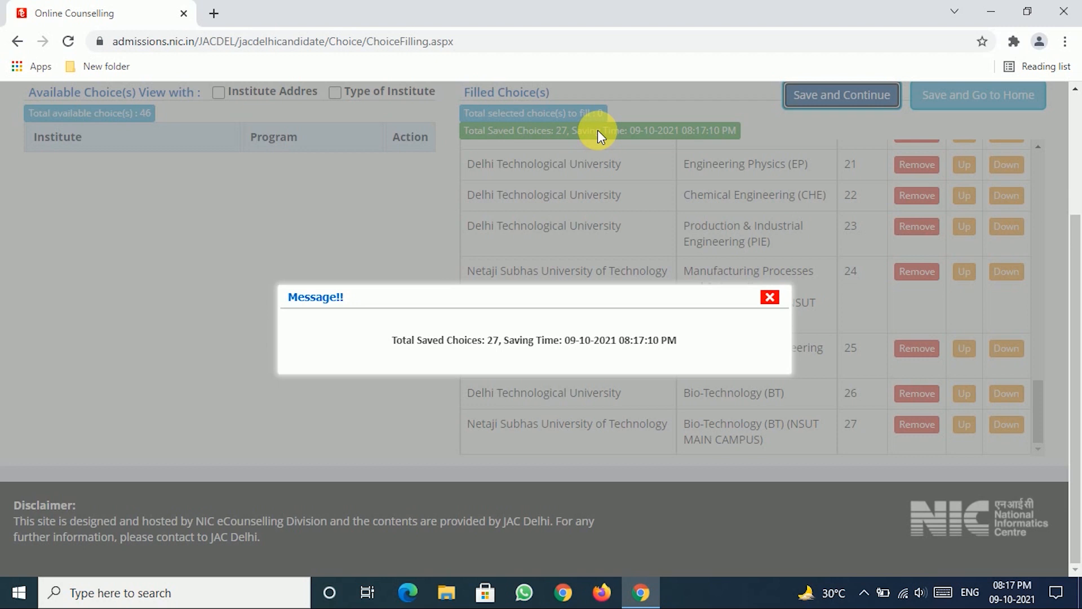
{"action": "left_click", "coordinate": [771, 299]}
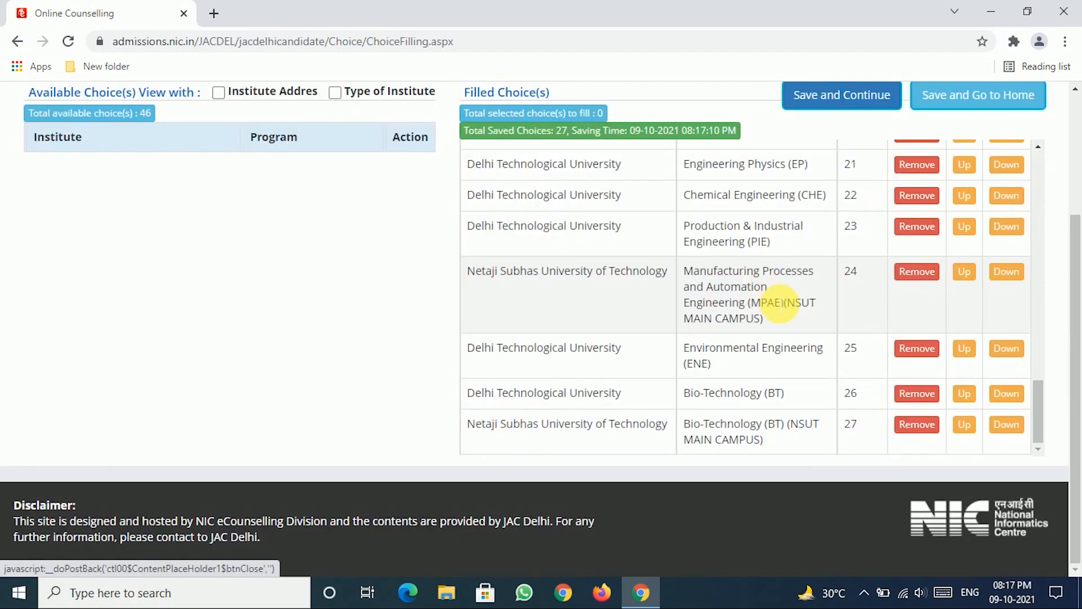